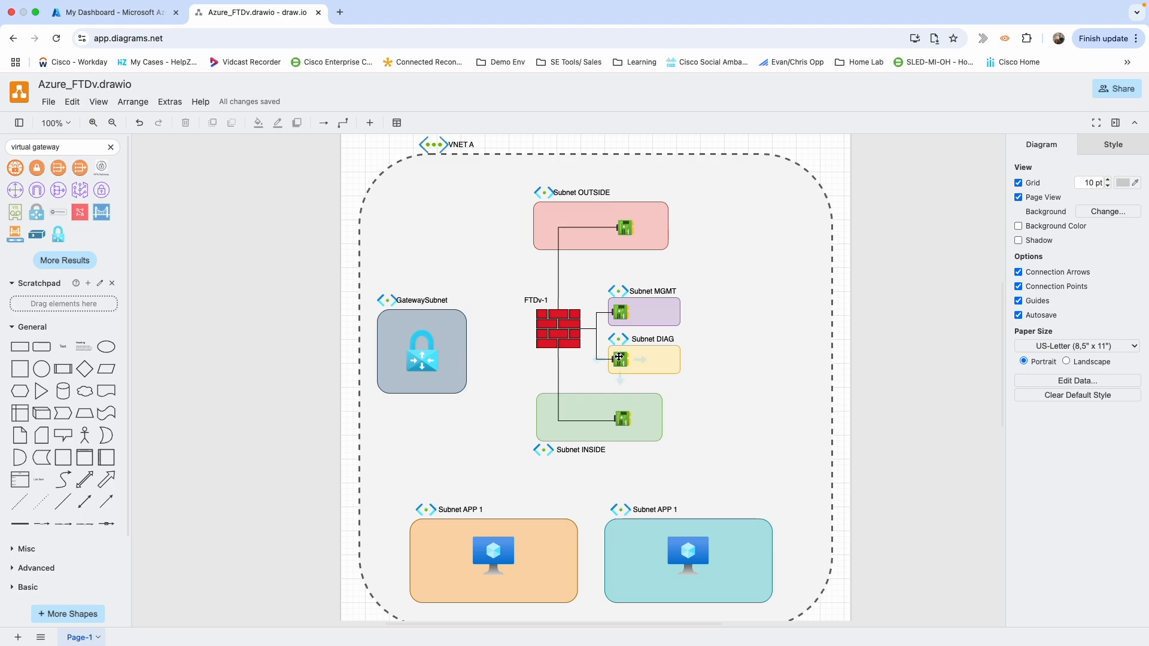
Select the Subnet INSIDE, Subnet APP 1, FTDv-1 and Subnet MGMT shapes in turn.
{"action": "left_click", "coordinate": [619, 414]}
{"action": "left_click", "coordinate": [635, 552]}
{"action": "left_click", "coordinate": [574, 333]}
{"action": "left_click", "coordinate": [649, 301]}
{"action": "left_click", "coordinate": [612, 331]}
{"action": "left_click", "coordinate": [553, 547]}
Relabel the teal subnet box from 'Subnet APP 1' to 'Subnet APP 2'.
{"action": "scroll", "coordinate": [553, 547], "scroll_direction": "down", "scroll_amount": 3}
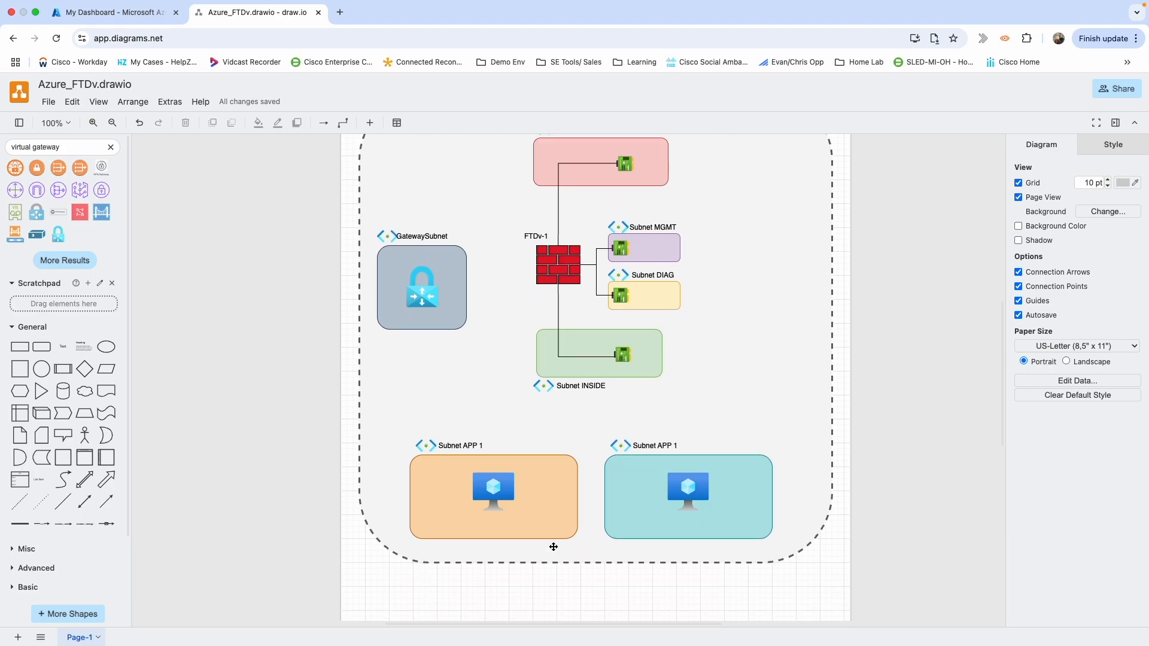
{"action": "scroll", "coordinate": [554, 547], "scroll_direction": "up", "scroll_amount": 2}
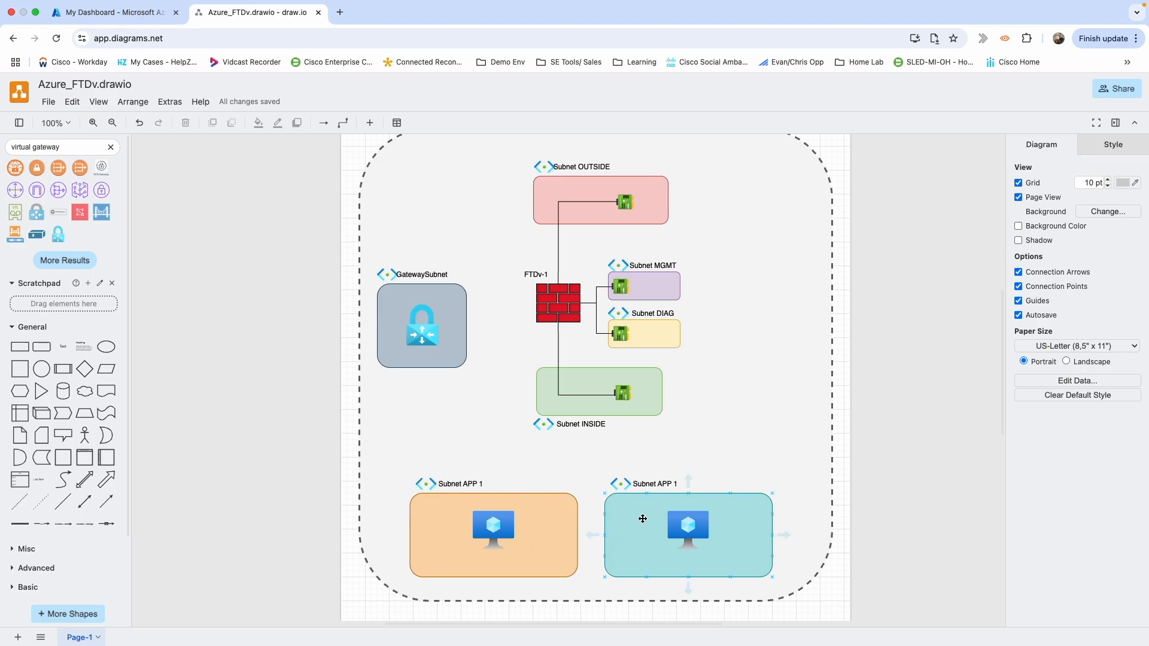
{"action": "double_click", "coordinate": [682, 485]}
{"action": "key", "text": "Right"}
{"action": "key", "text": "BackSpace"}
{"action": "type", "text": "2"}
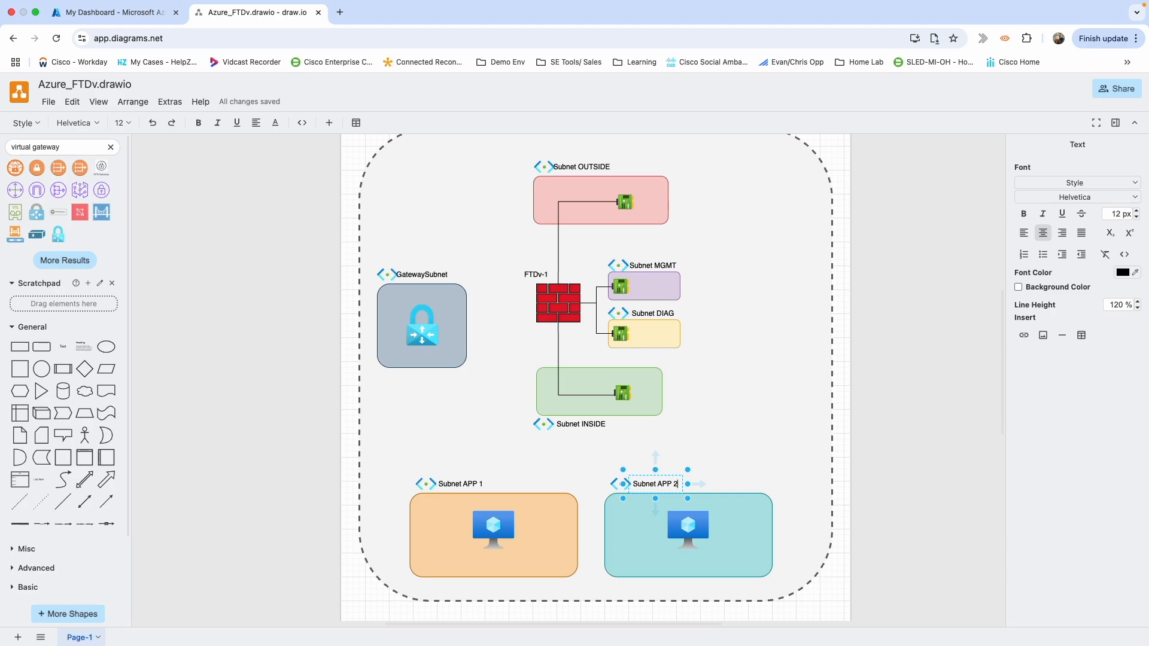
{"action": "left_click", "coordinate": [750, 353]}
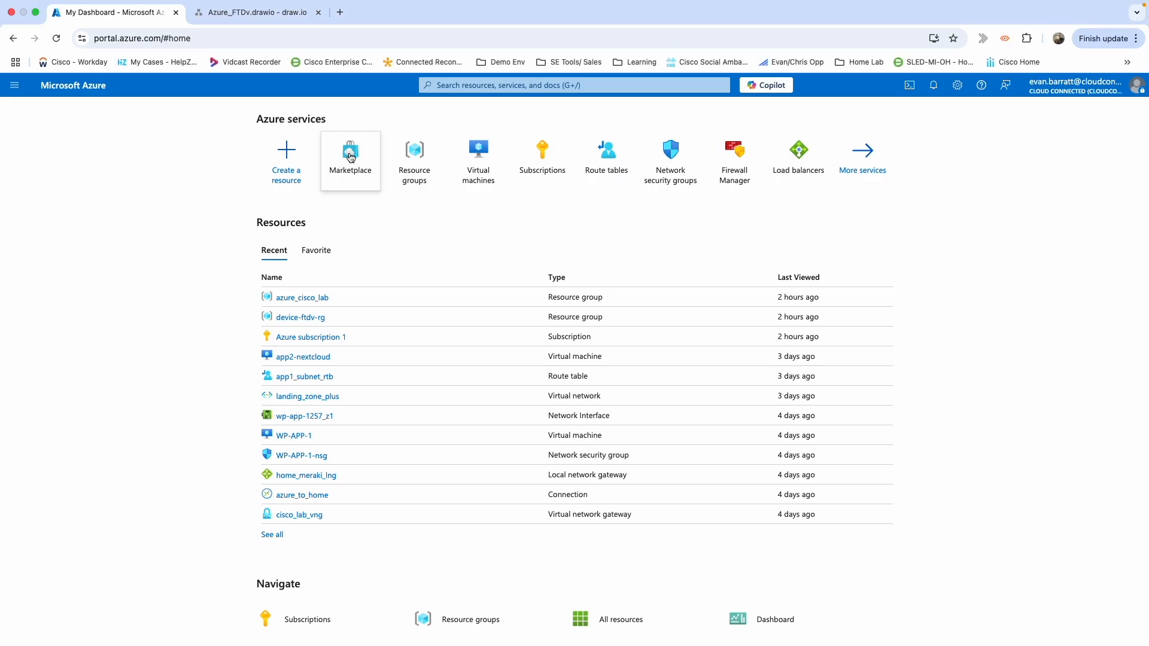
Find Cisco Secure Firewall Threat Defense Virtual in the Marketplace and create its BYOL and PAYG plan.
{"action": "left_click", "coordinate": [350, 154]}
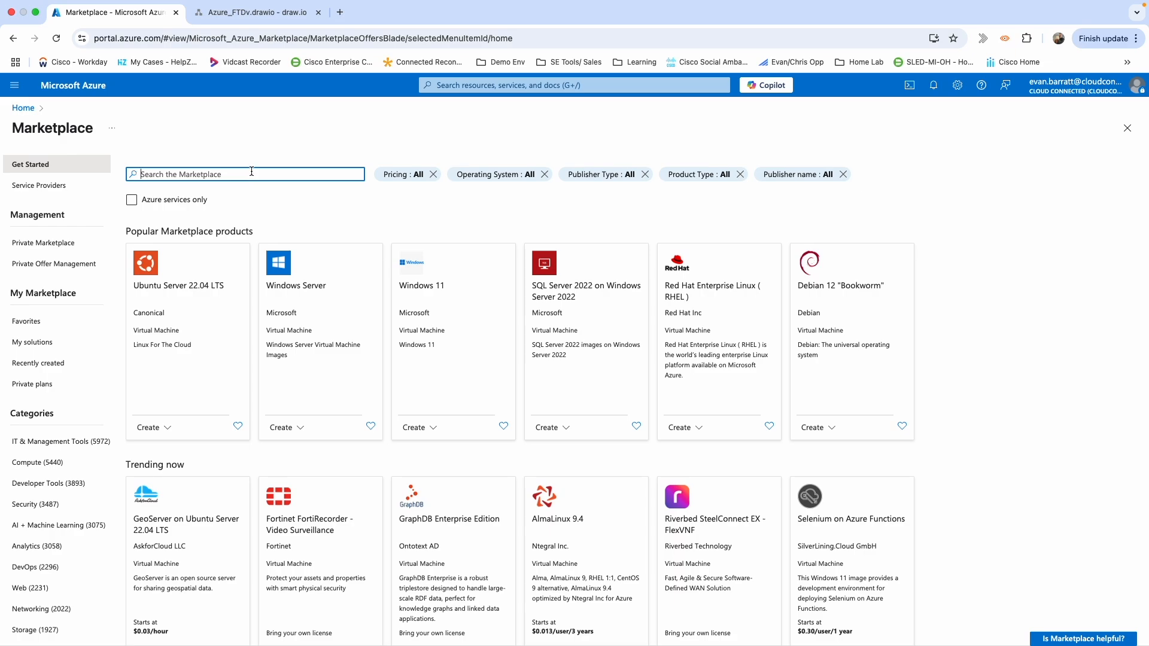
{"action": "type", "text": "Cisco Sec"}
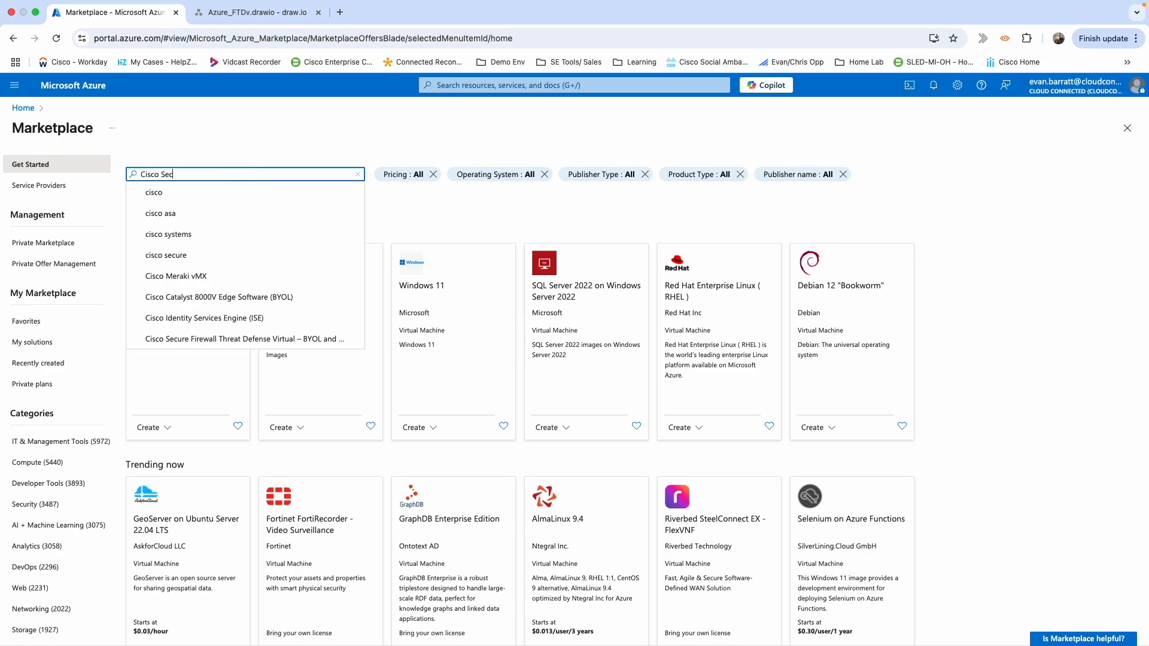
{"action": "type", "text": "ure Fir"}
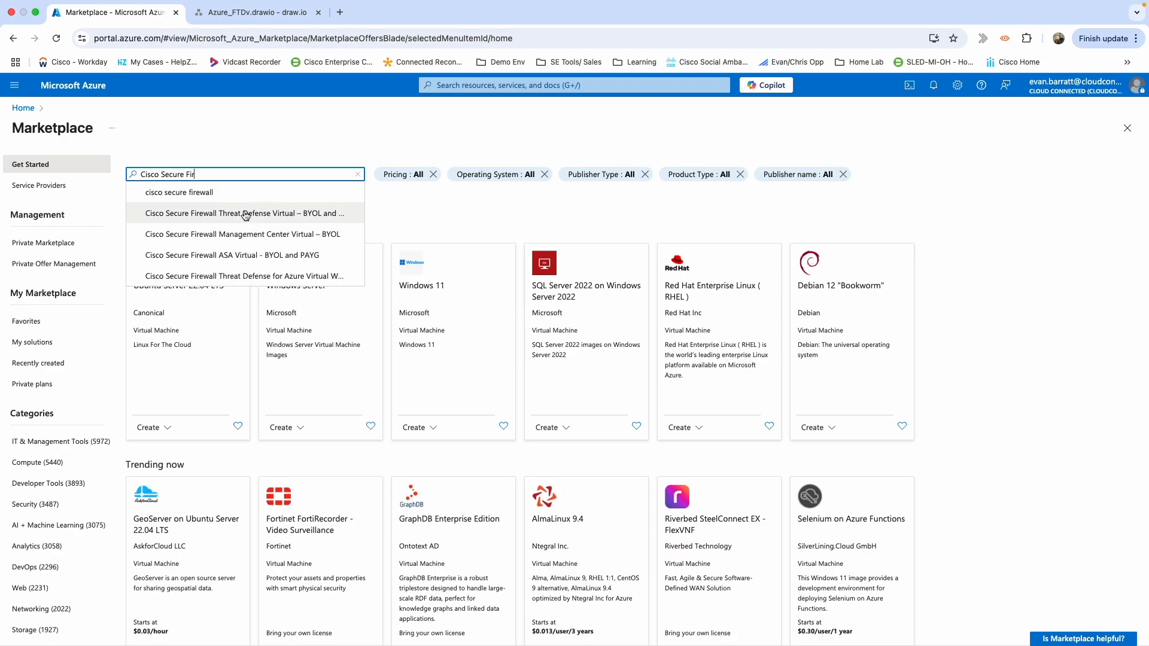
{"action": "left_click", "coordinate": [202, 217]}
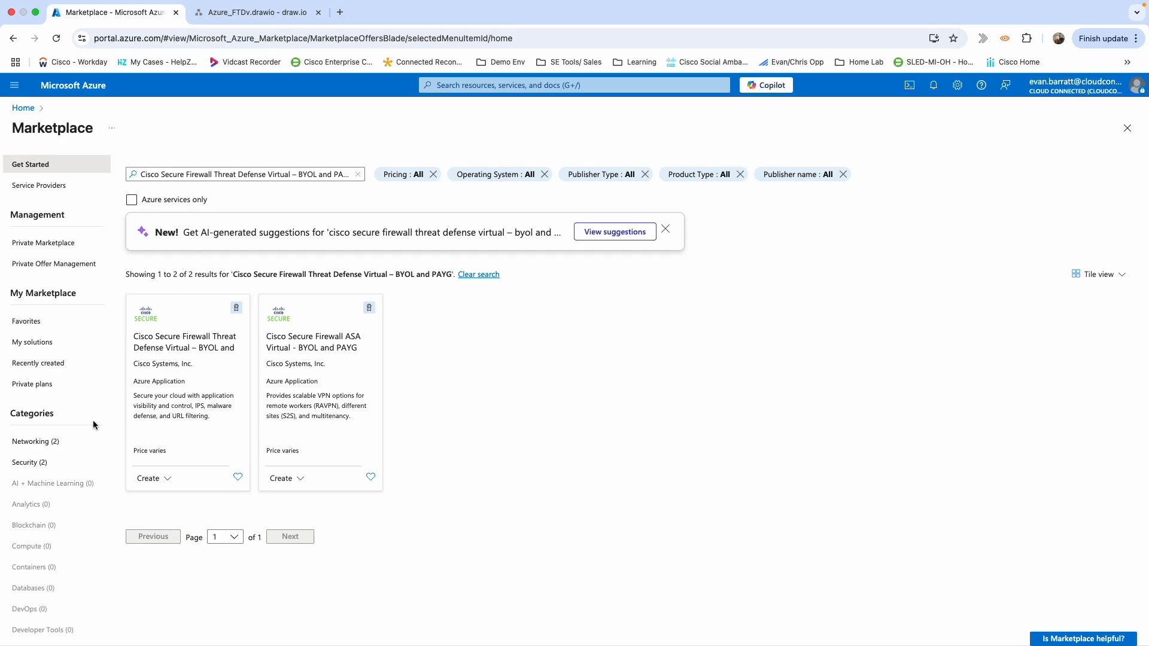
{"action": "left_click", "coordinate": [158, 479]}
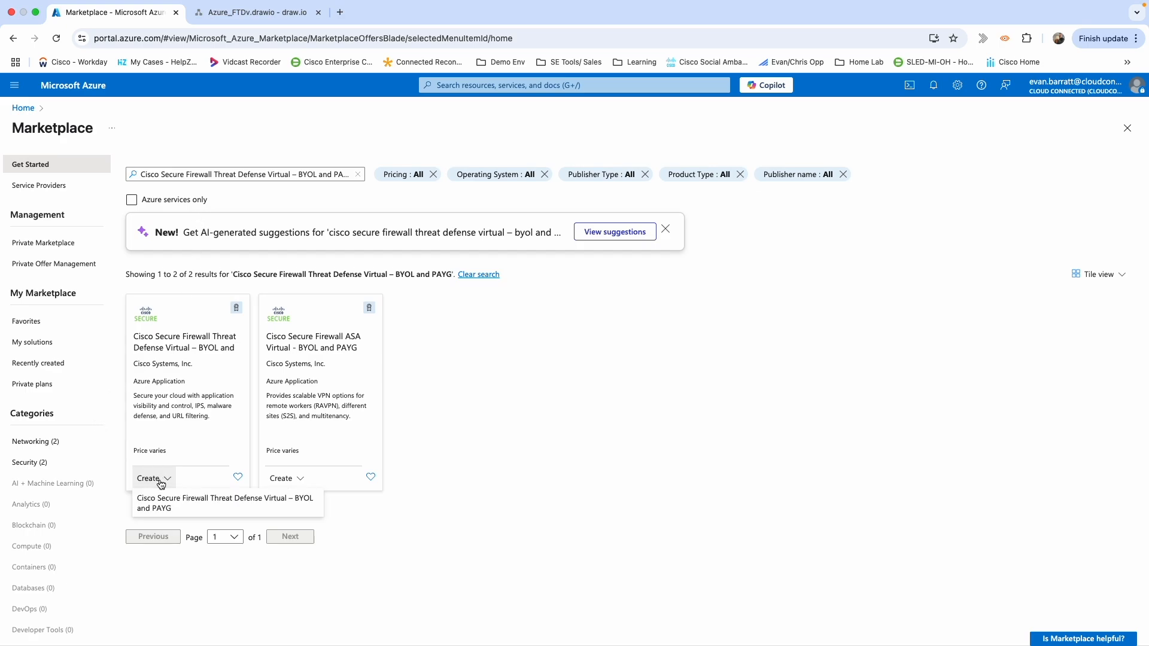
{"action": "left_click", "coordinate": [159, 508]}
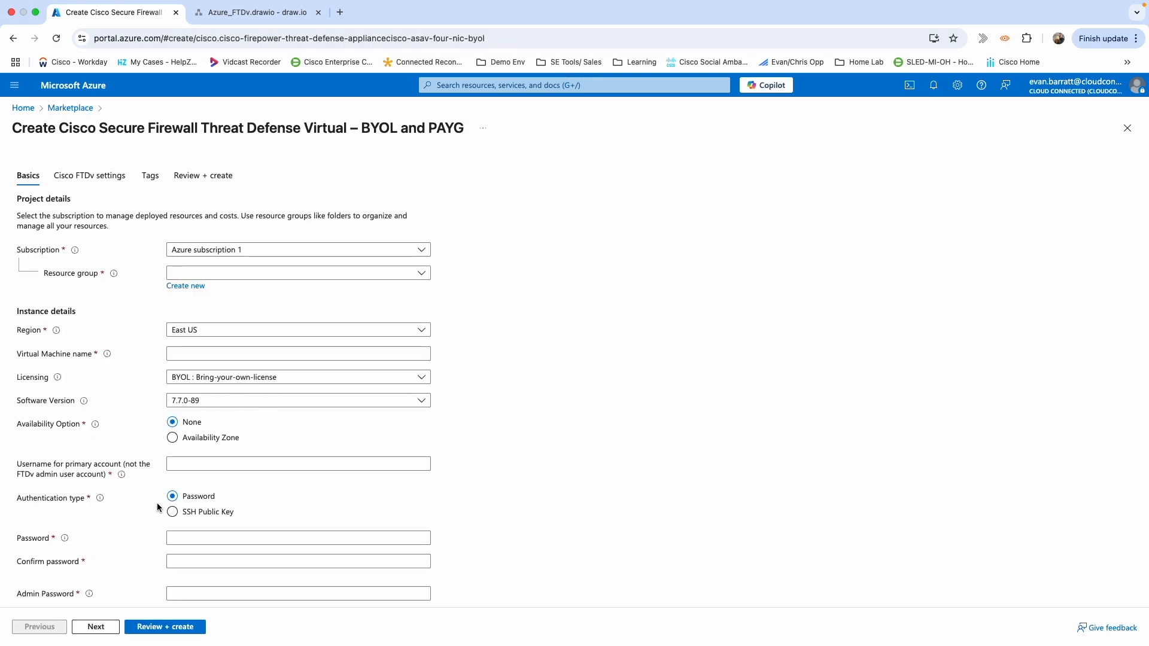
Place the firewall in resource group device-ftdv-rg and name the VM FTDV-YT-1.
{"action": "left_click", "coordinate": [239, 274]}
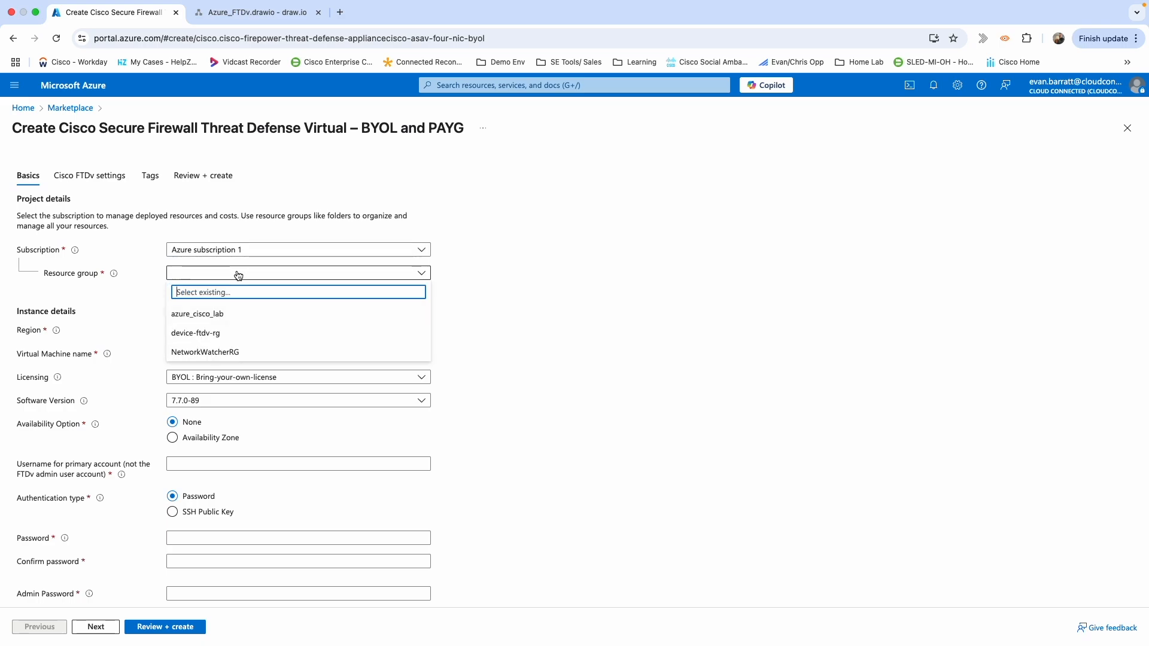
{"action": "left_click", "coordinate": [200, 333]}
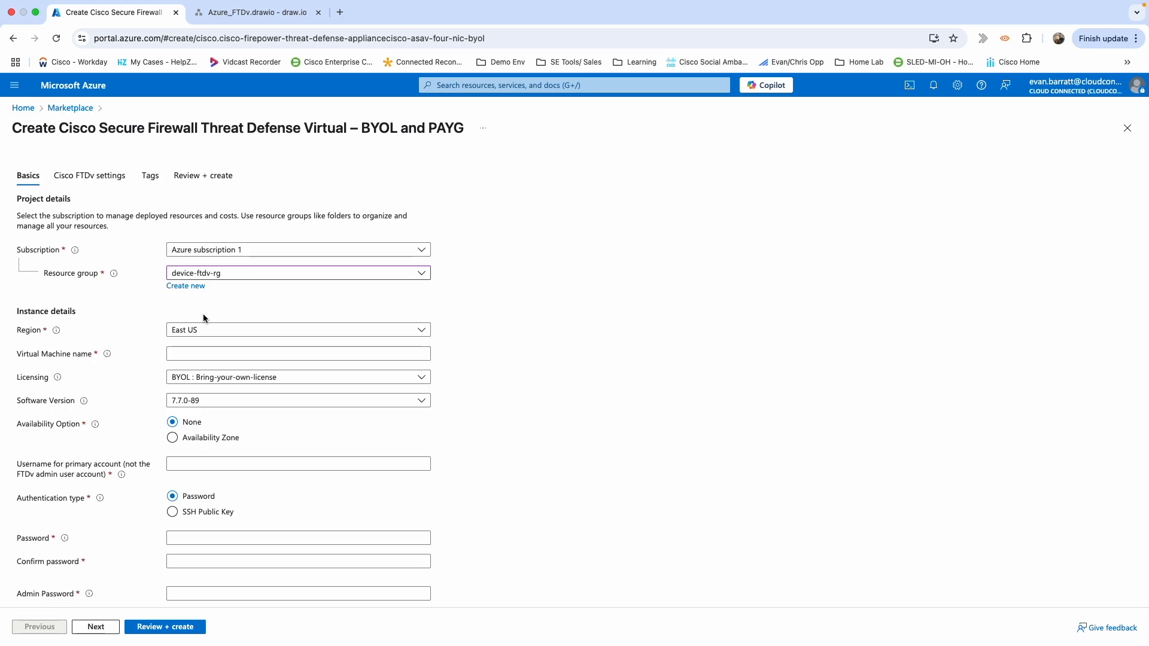
{"action": "left_click", "coordinate": [196, 353]}
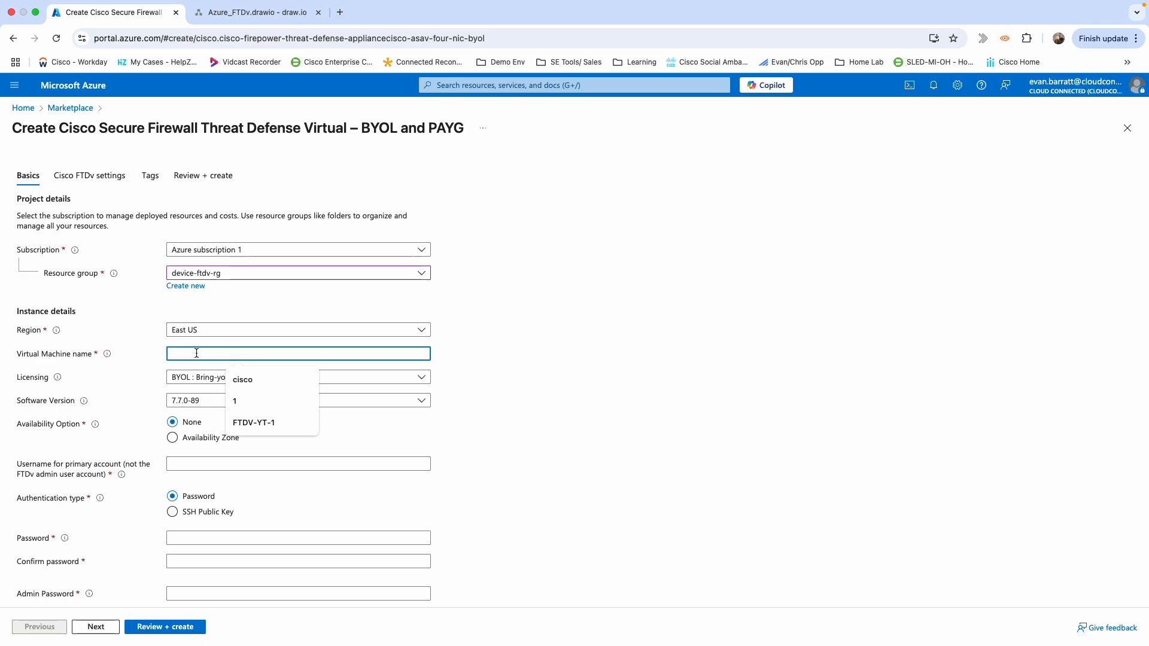
{"action": "type", "text": "FTD"}
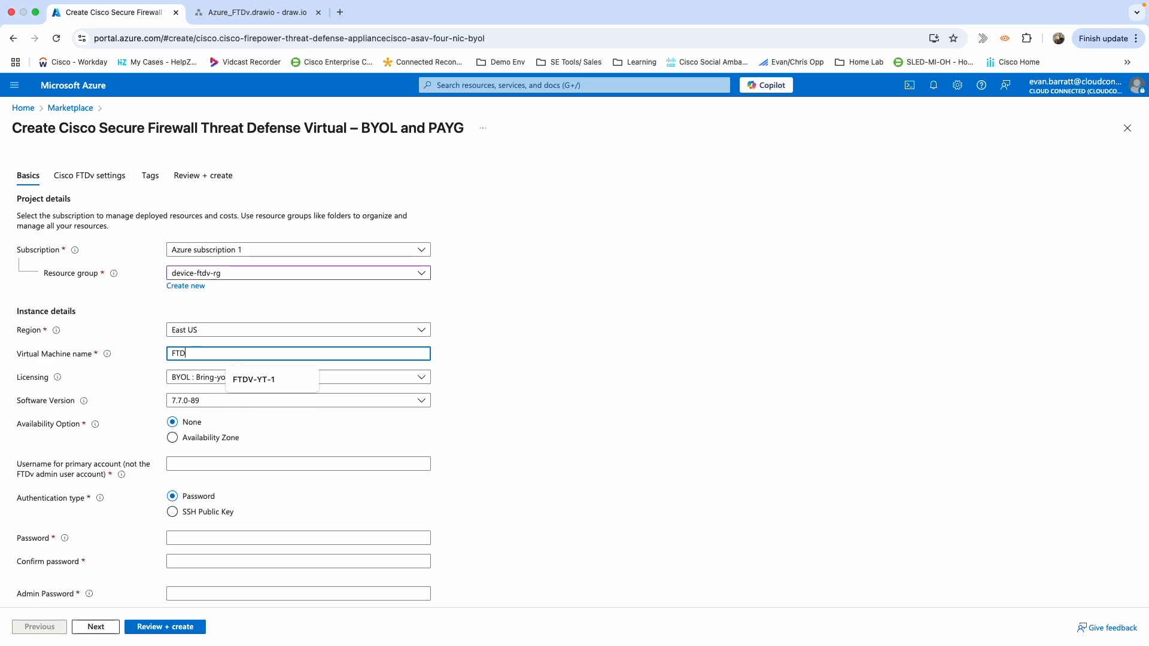
{"action": "left_click", "coordinate": [259, 381]}
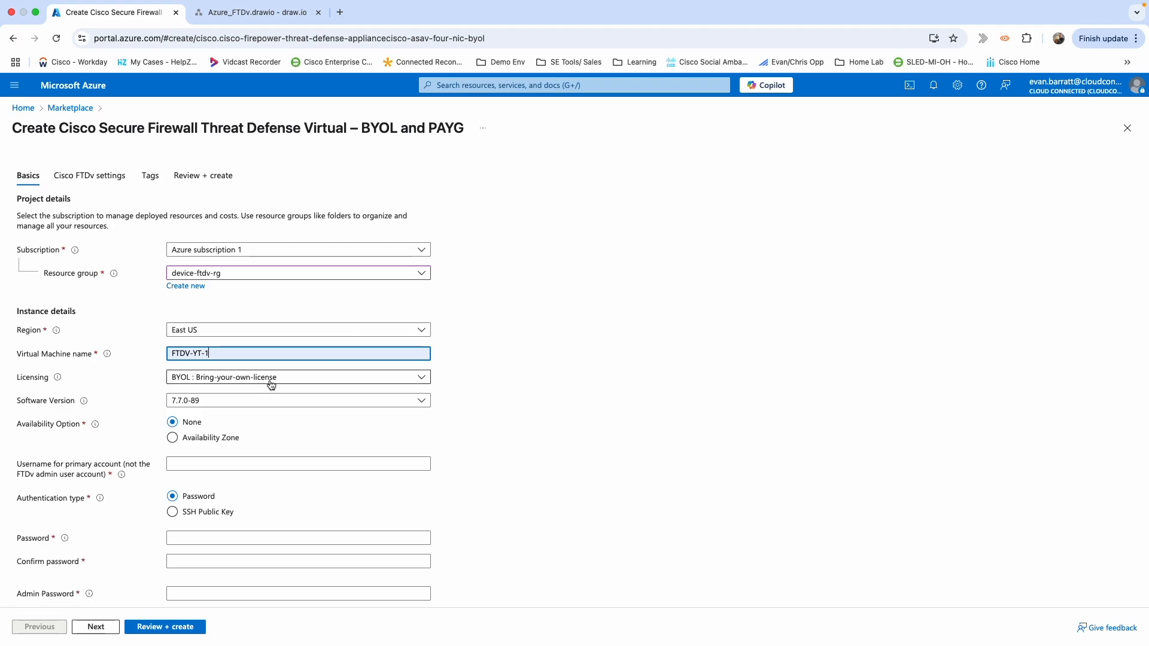
Keep software version 7.7.0-89 and fill in the saved primary account username.
{"action": "left_click", "coordinate": [360, 402]}
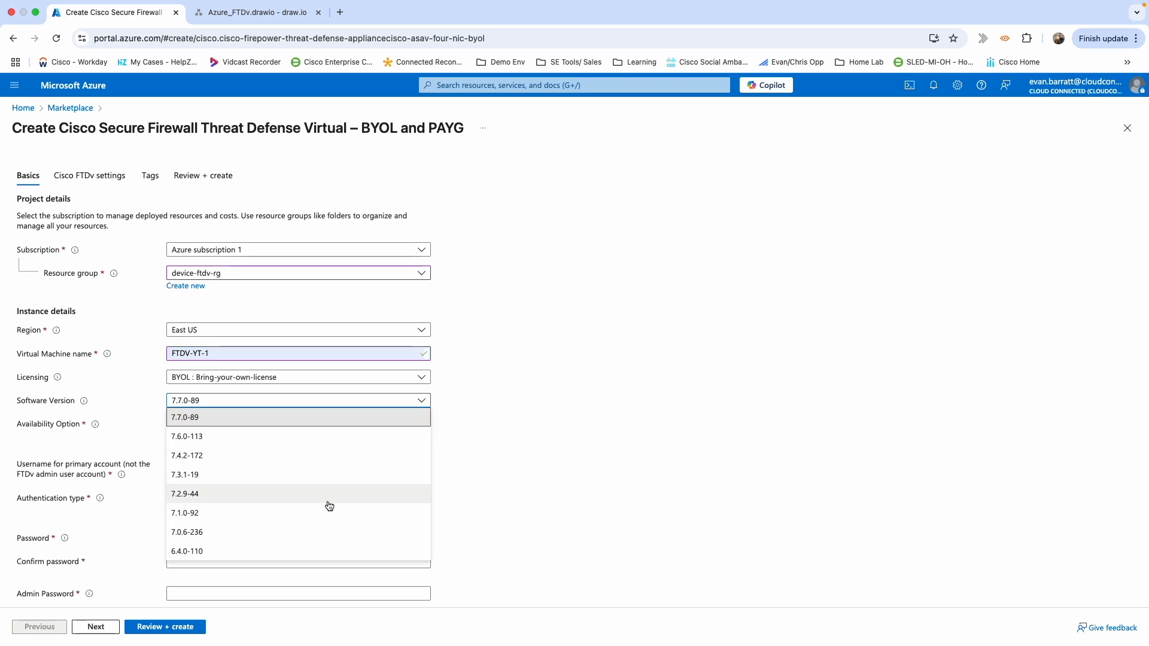
{"action": "left_click", "coordinate": [535, 407]}
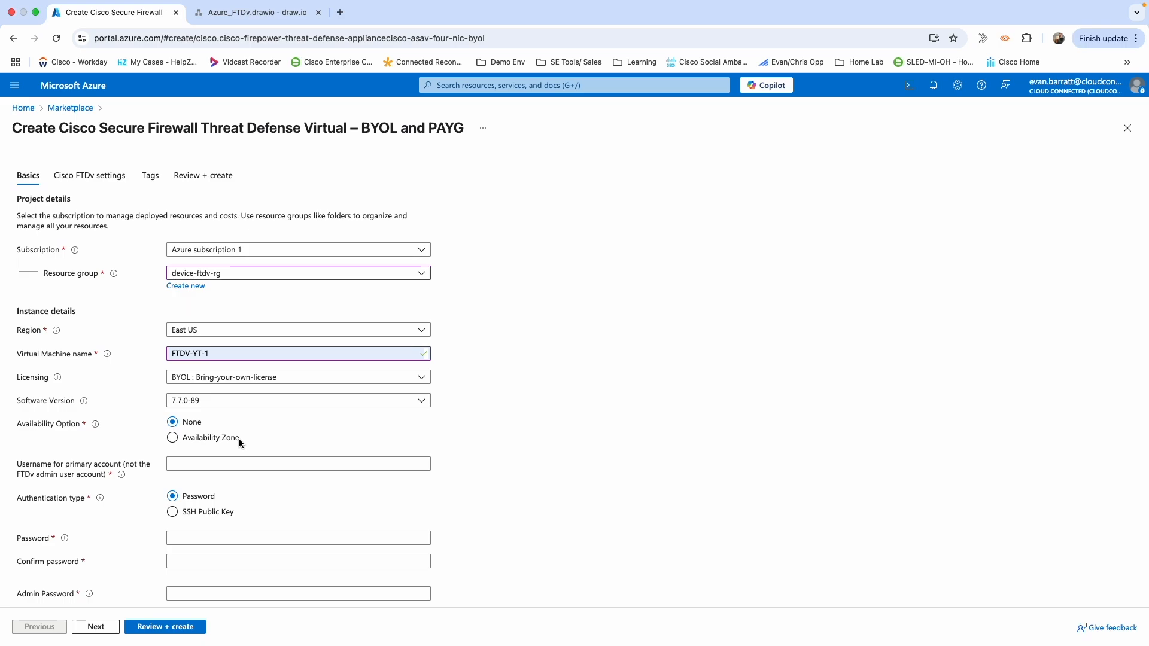
{"action": "left_click", "coordinate": [183, 467]}
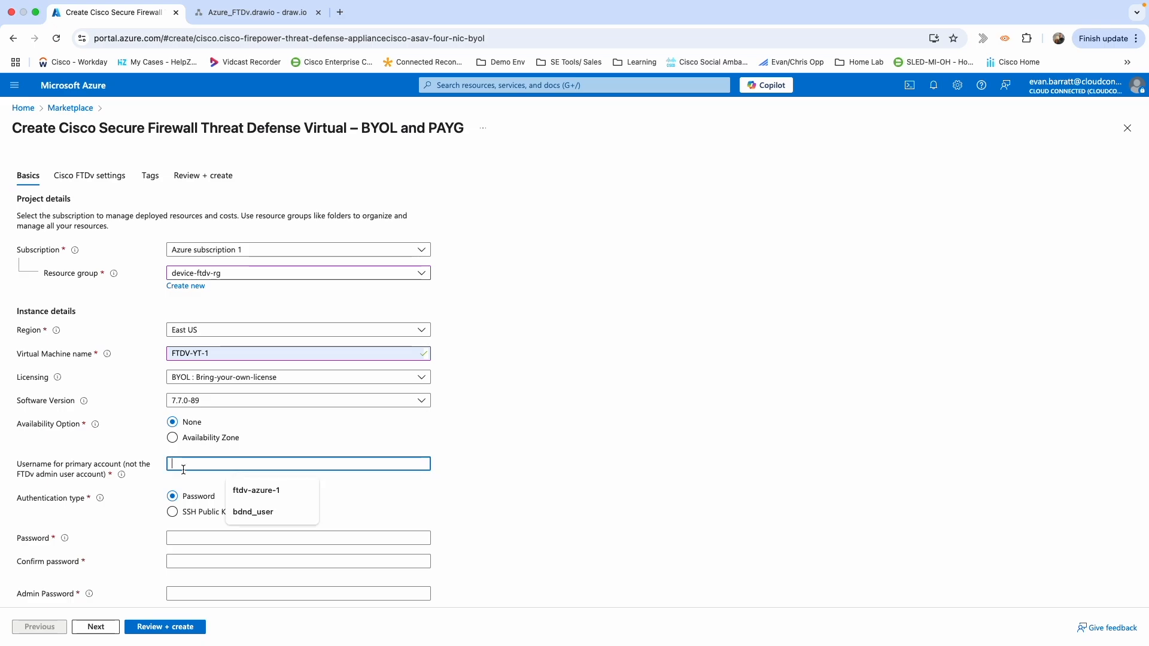
{"action": "left_click", "coordinate": [256, 514]}
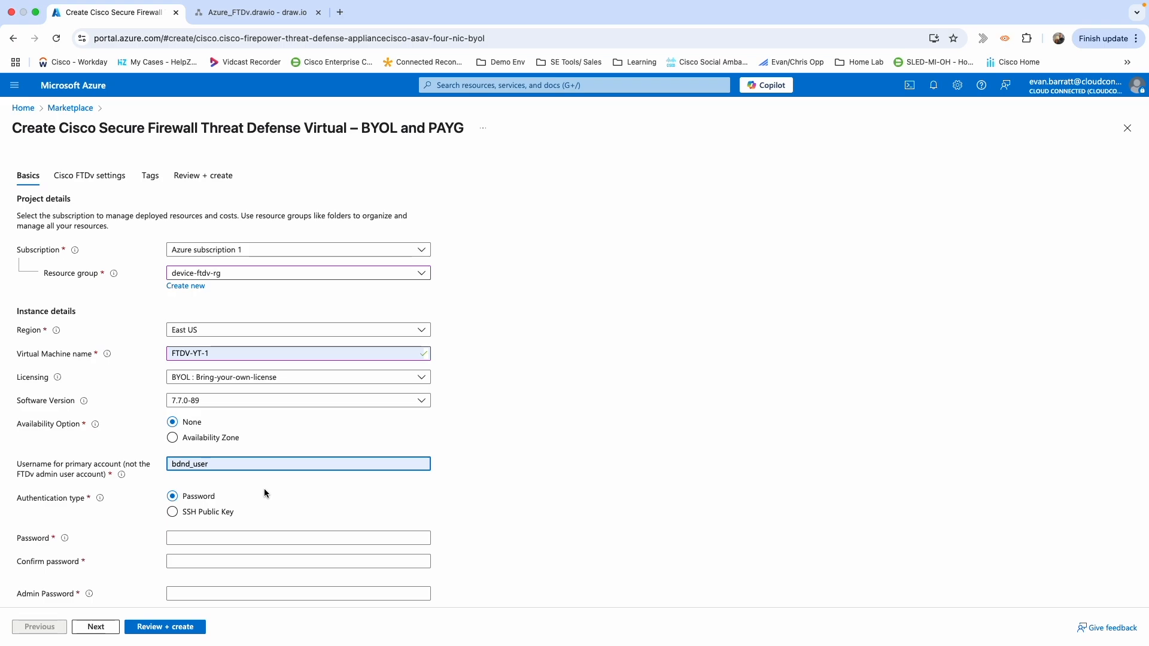
{"action": "scroll", "coordinate": [264, 488], "scroll_direction": "down", "scroll_amount": 2}
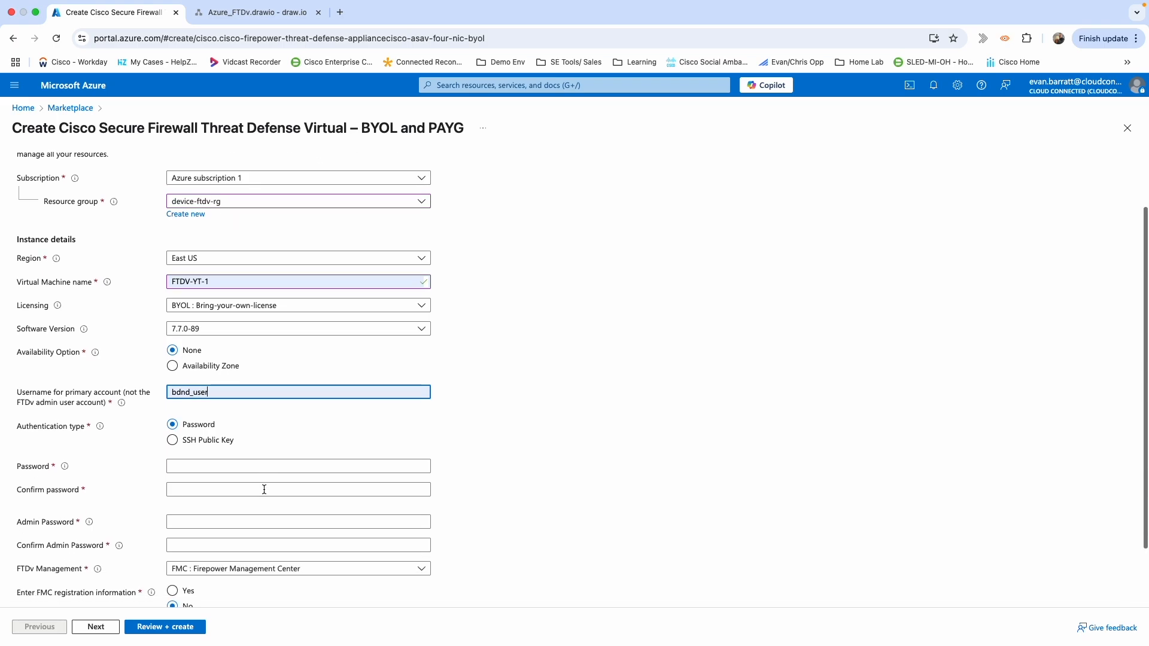
Enter and confirm the primary account password.
{"action": "left_click", "coordinate": [217, 468]}
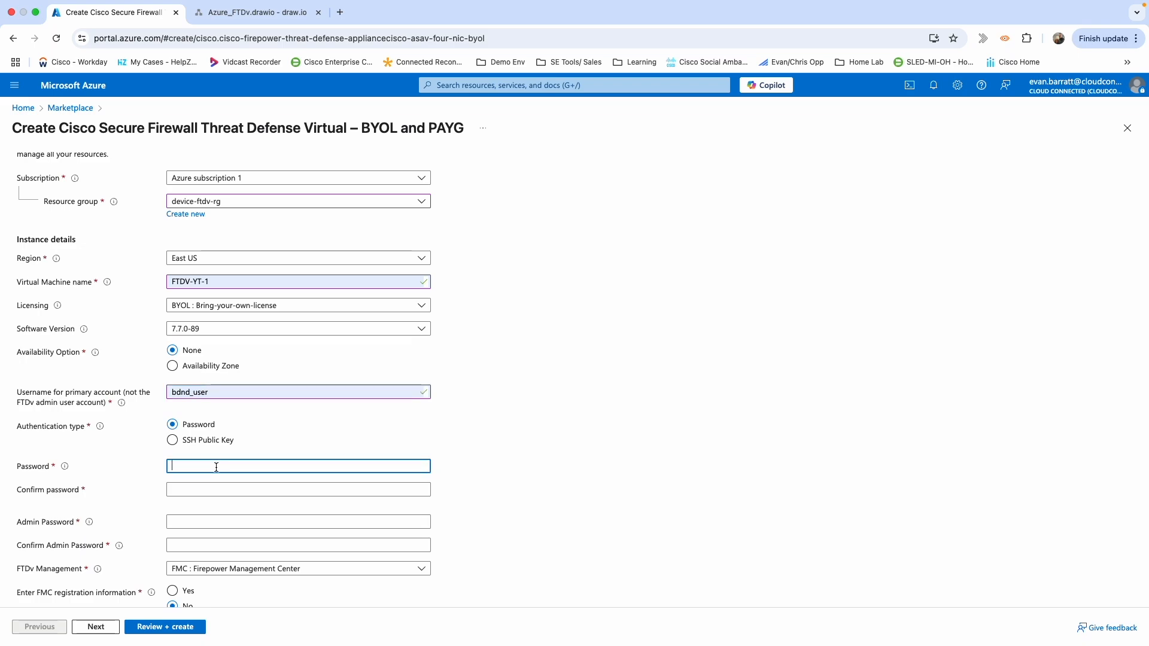
{"action": "type", "text": "••••••••••••••"}
{"action": "key", "text": "Tab"}
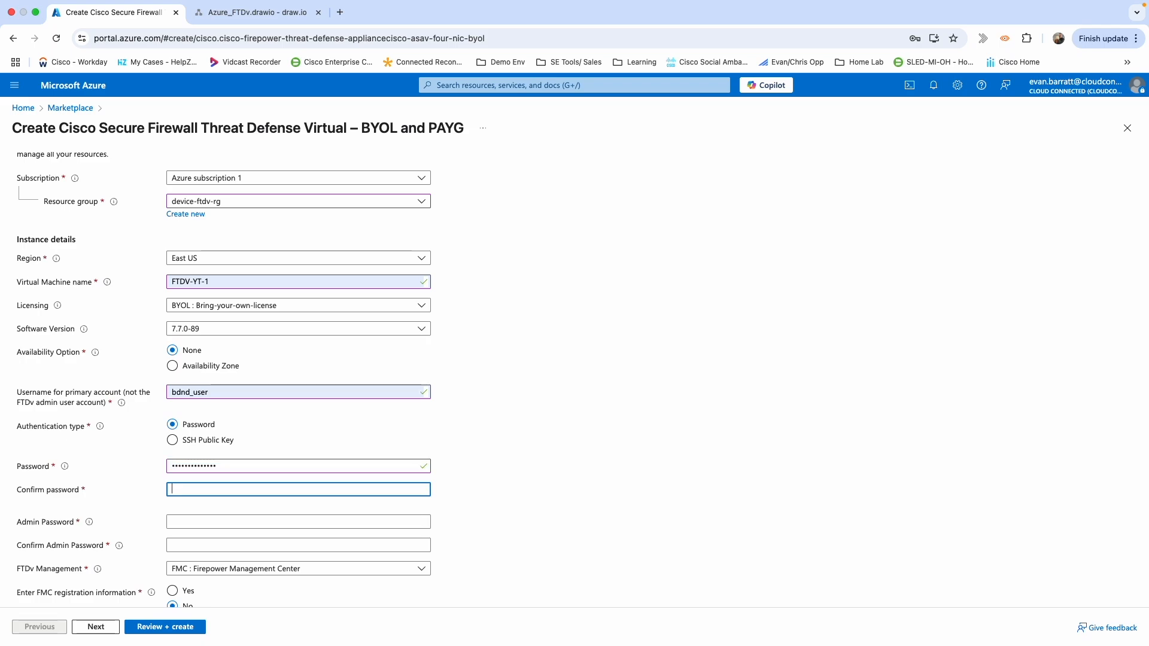
{"action": "type", "text": "•••••••••"}
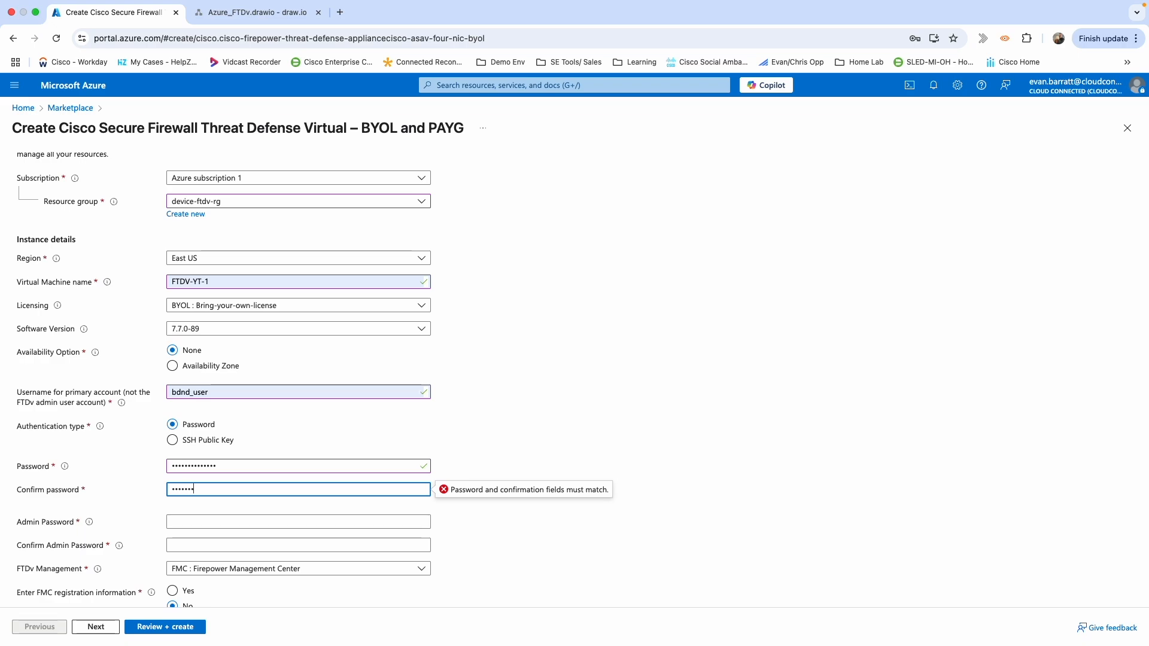
{"action": "type", "text": "•••"}
{"action": "scroll", "coordinate": [164, 543], "scroll_direction": "down", "scroll_amount": 1}
{"action": "scroll", "coordinate": [164, 544], "scroll_direction": "down", "scroll_amount": 3}
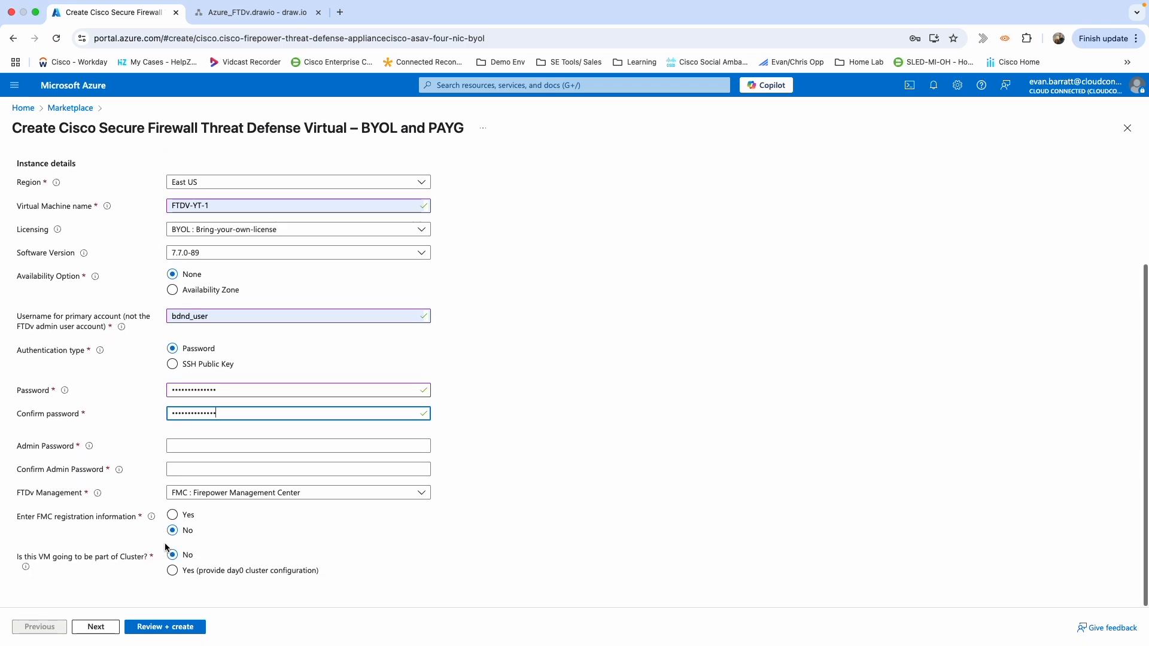
Enter and confirm the firewall admin password.
{"action": "left_click", "coordinate": [242, 449]}
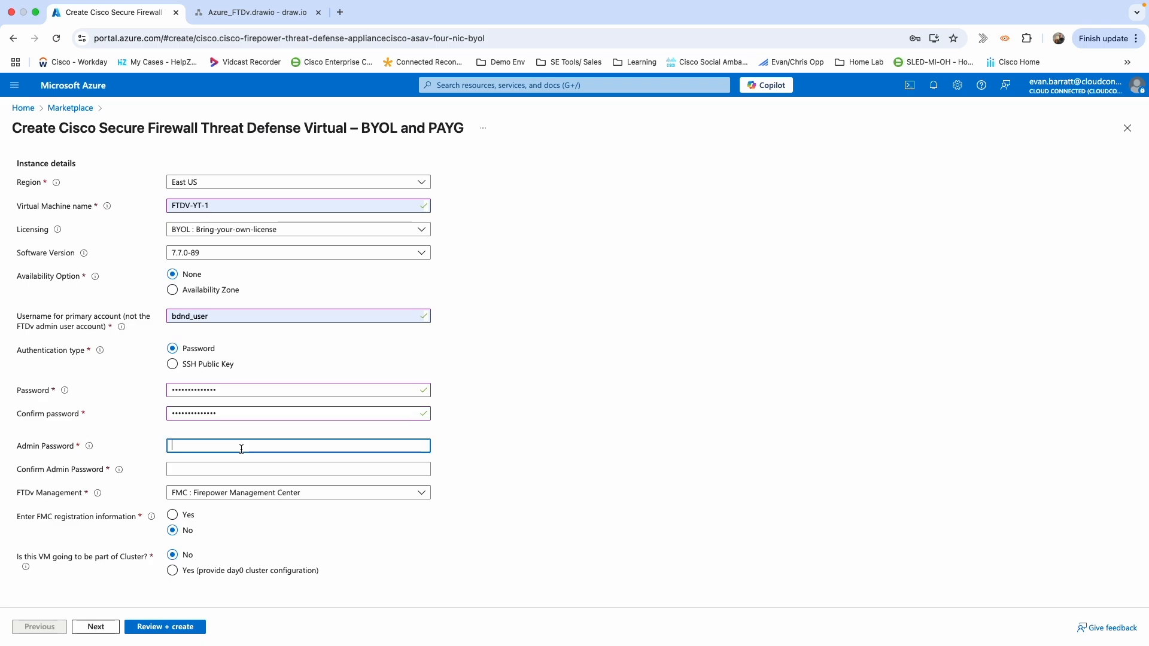
{"action": "type", "text": "•••••••••••••••"}
{"action": "key", "text": "Tab"}
{"action": "type", "text": "•••••••"}
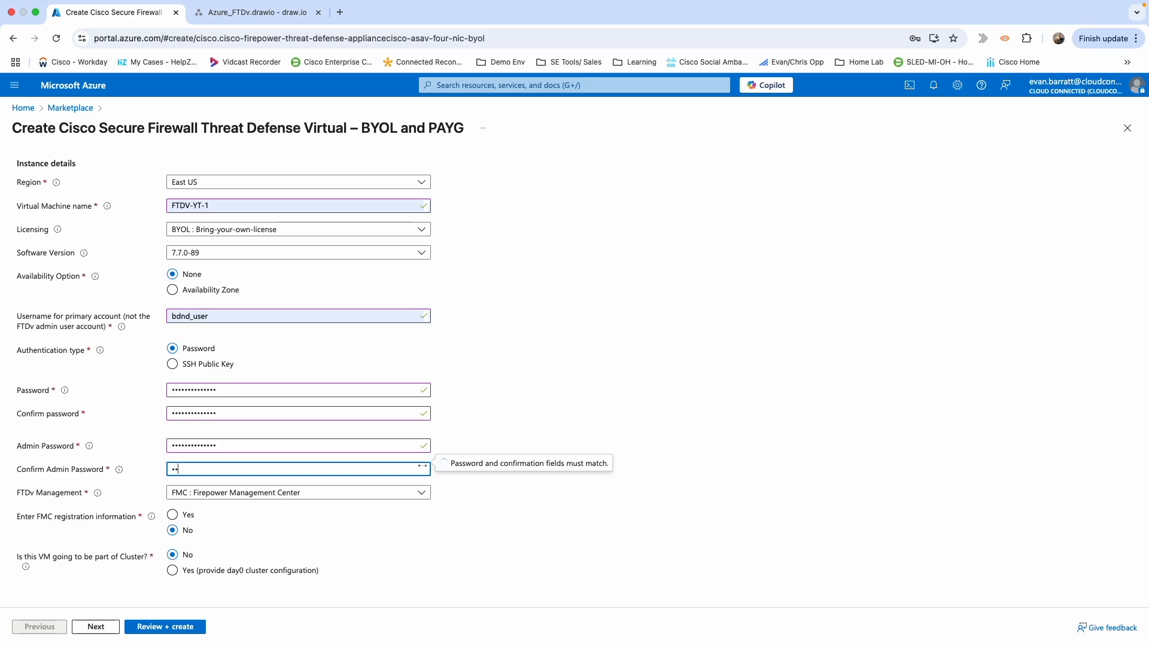
{"action": "type", "text": "•••••••"}
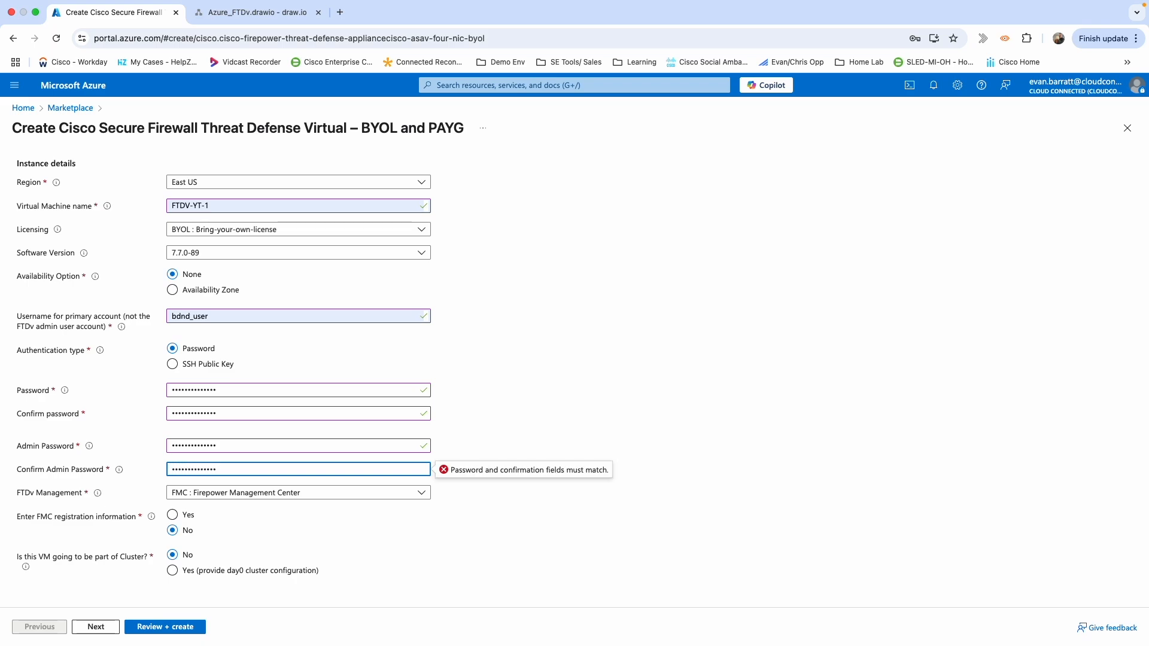
{"action": "left_click", "coordinate": [280, 523]}
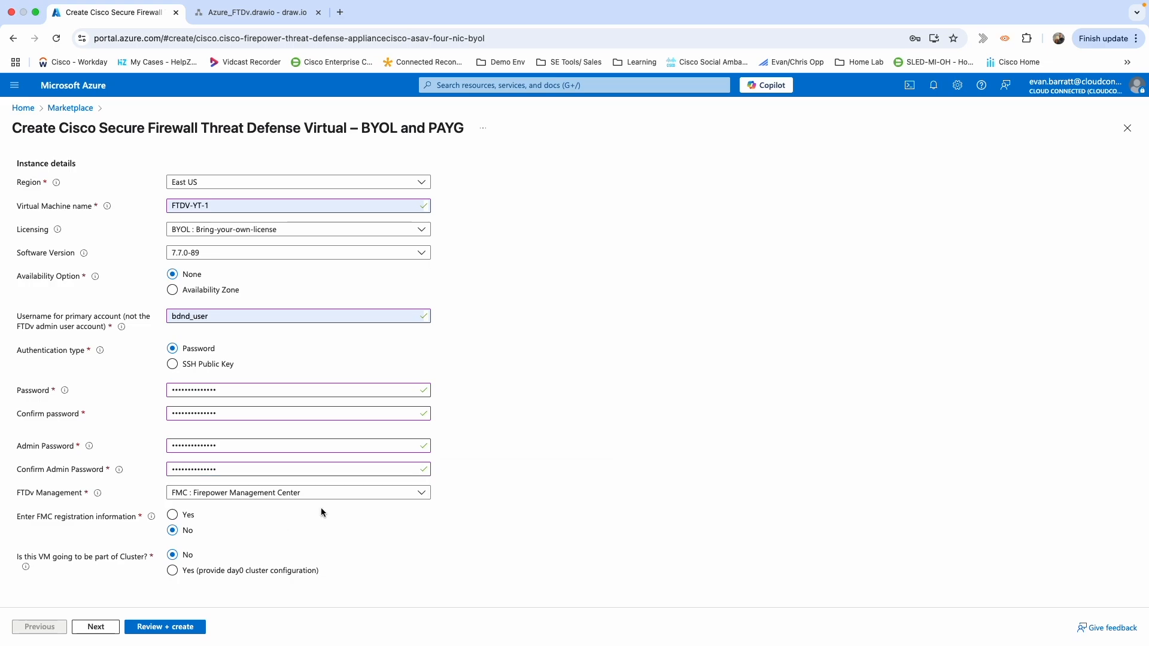
Set FTDv Management to FDM: Firepower Device Management and continue to Cisco FTDv settings.
{"action": "left_click", "coordinate": [357, 498]}
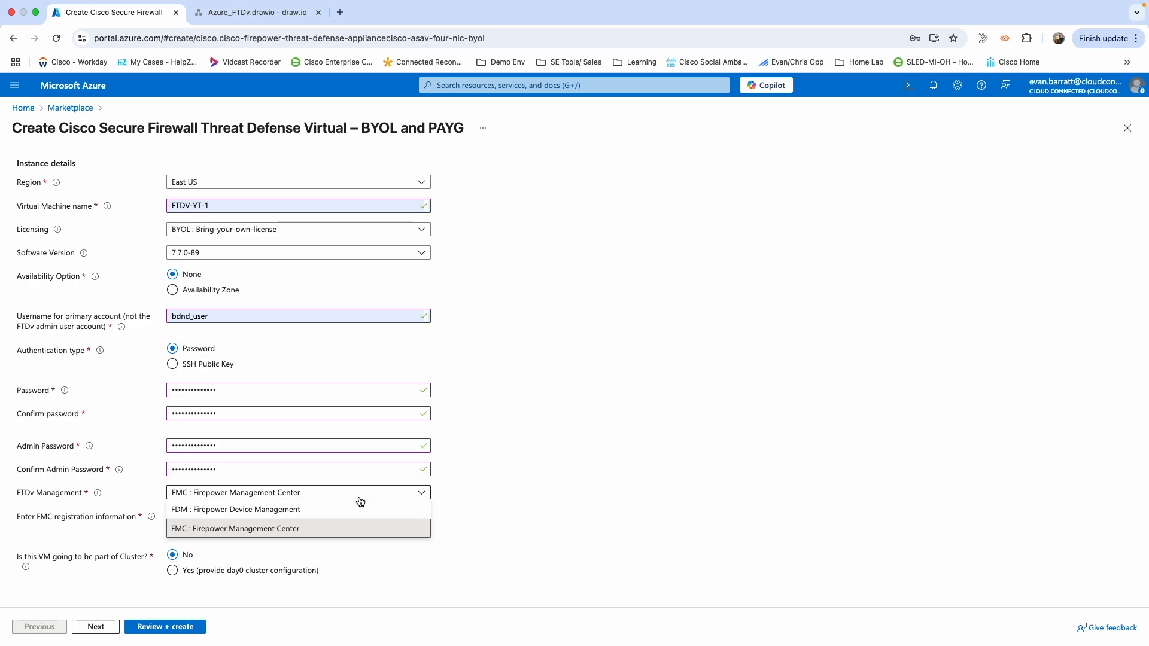
{"action": "left_click", "coordinate": [276, 511]}
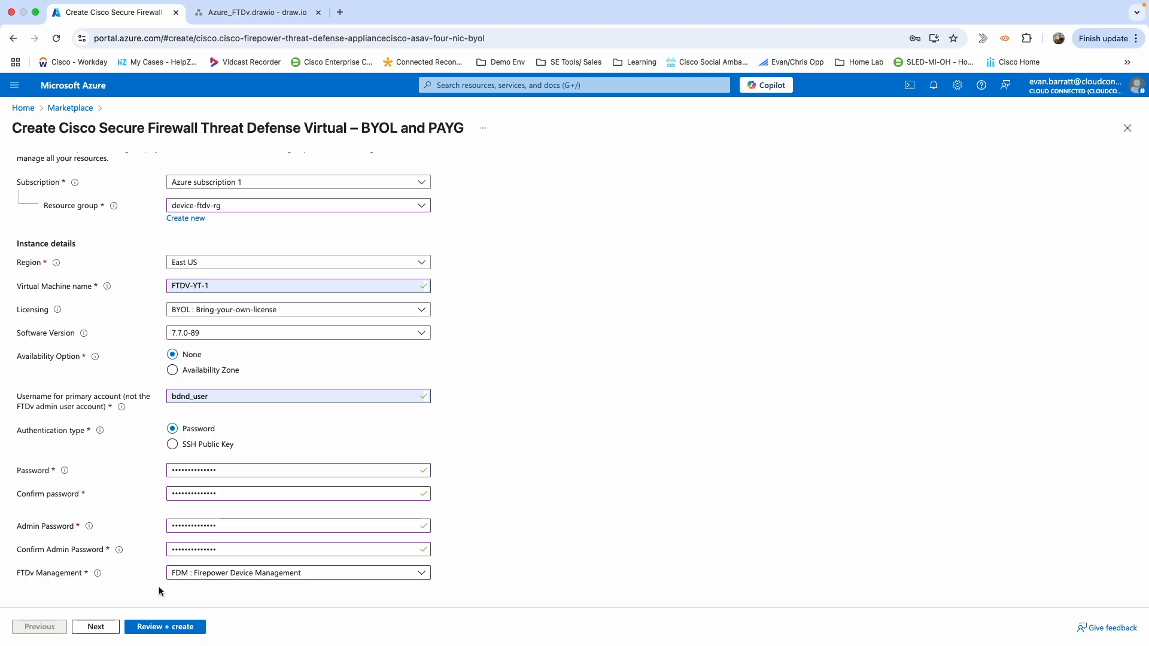
{"action": "left_click", "coordinate": [96, 628]}
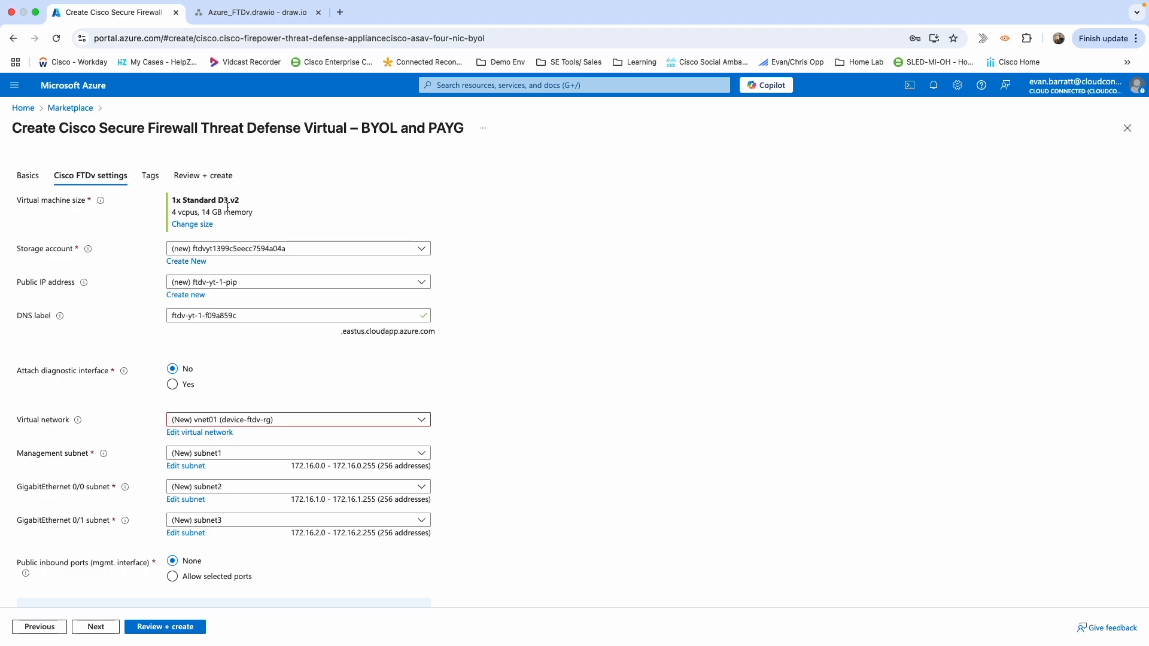
Keep the D3 v2 VM size and use the existing ftdvstoragecisco12 storage account.
{"action": "left_click", "coordinate": [191, 226]}
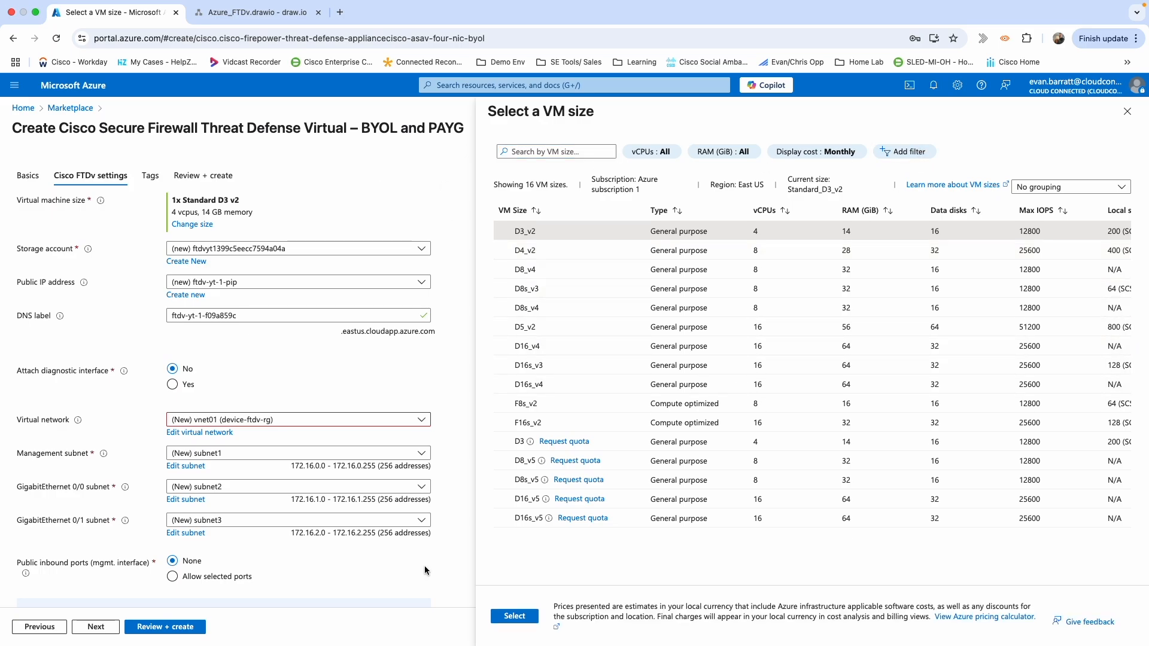
{"action": "left_click", "coordinate": [507, 616]}
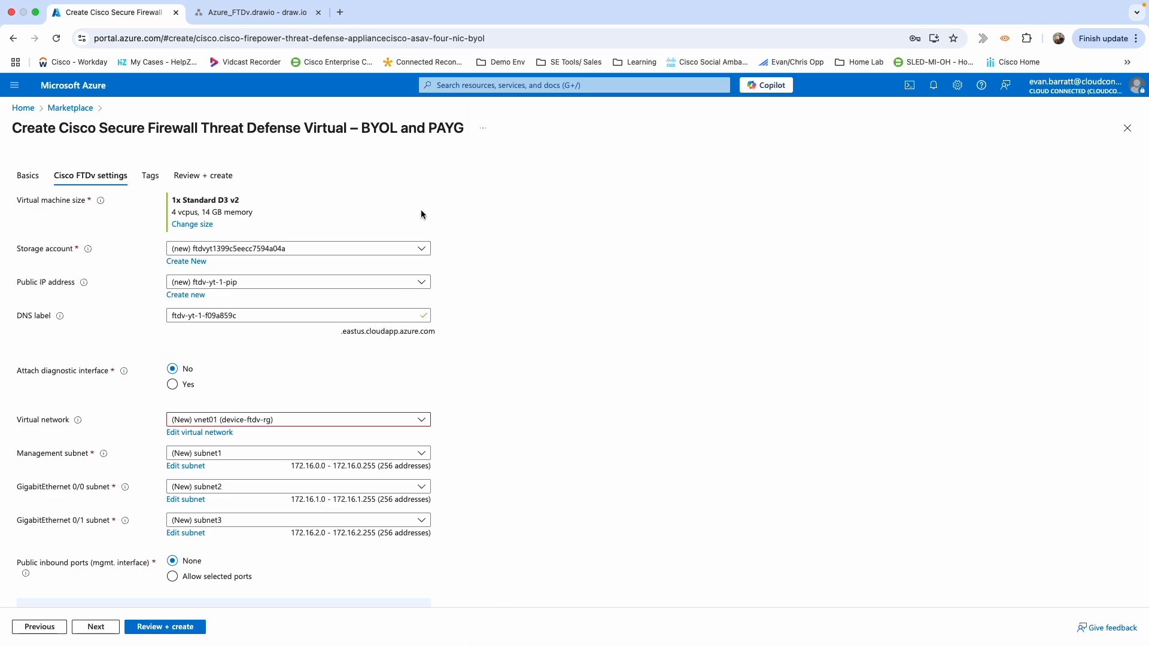
{"action": "left_click", "coordinate": [422, 252]}
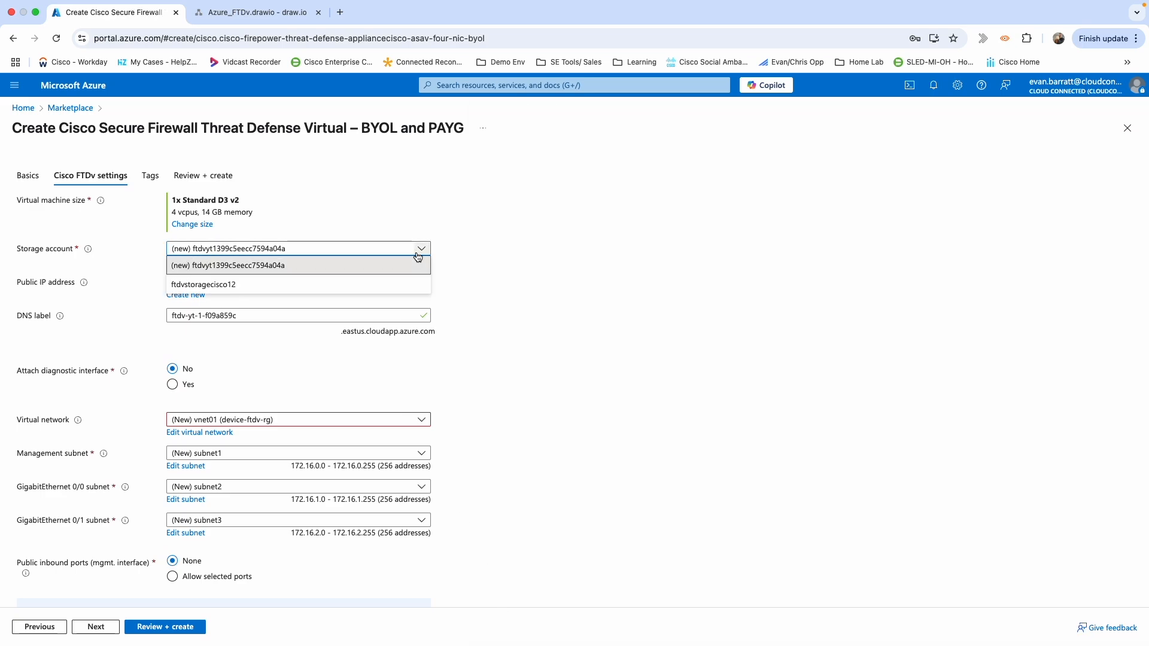
{"action": "left_click", "coordinate": [225, 285]}
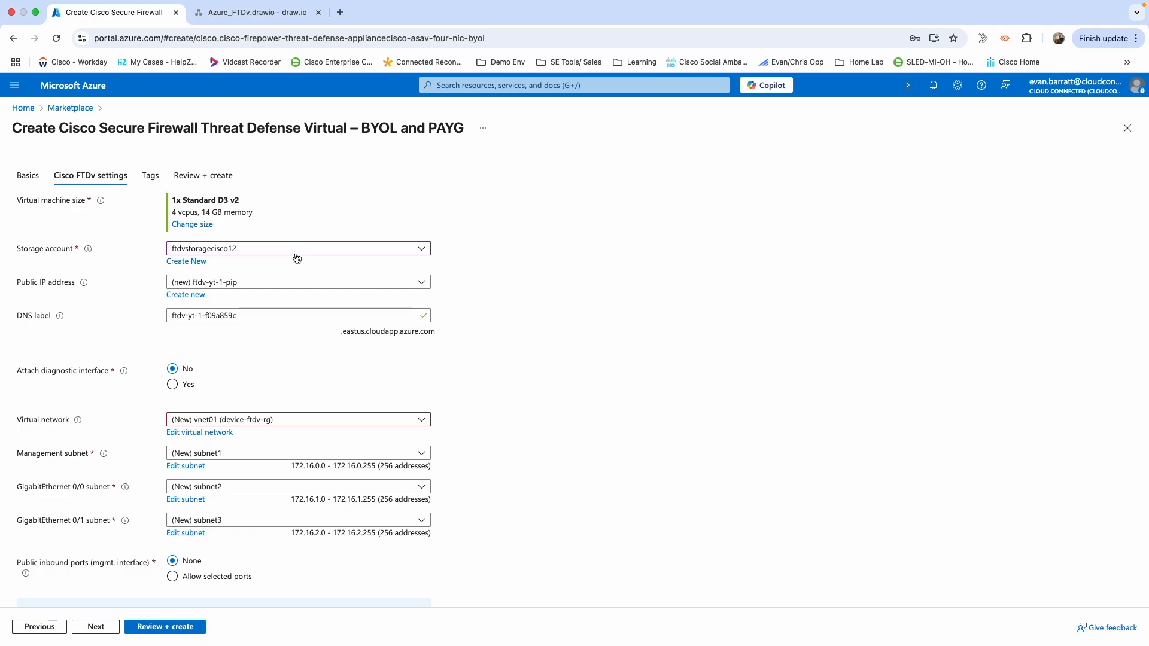
Set the public IP address to None and attach a diagnostic interface.
{"action": "left_click", "coordinate": [315, 284]}
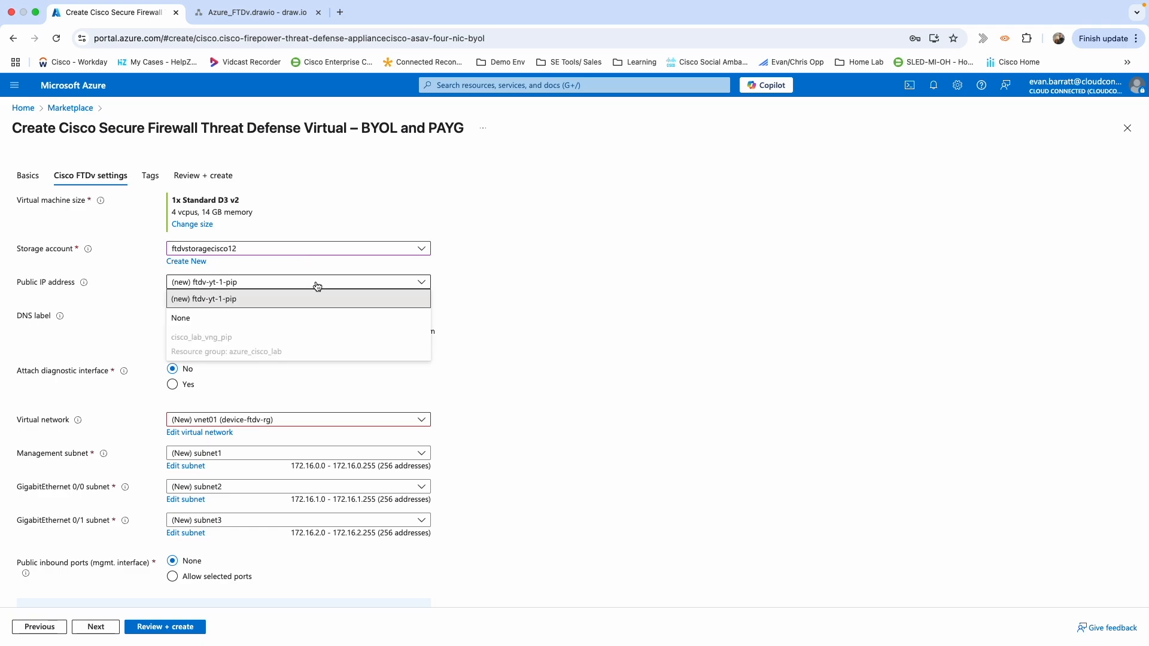
{"action": "left_click", "coordinate": [217, 319]}
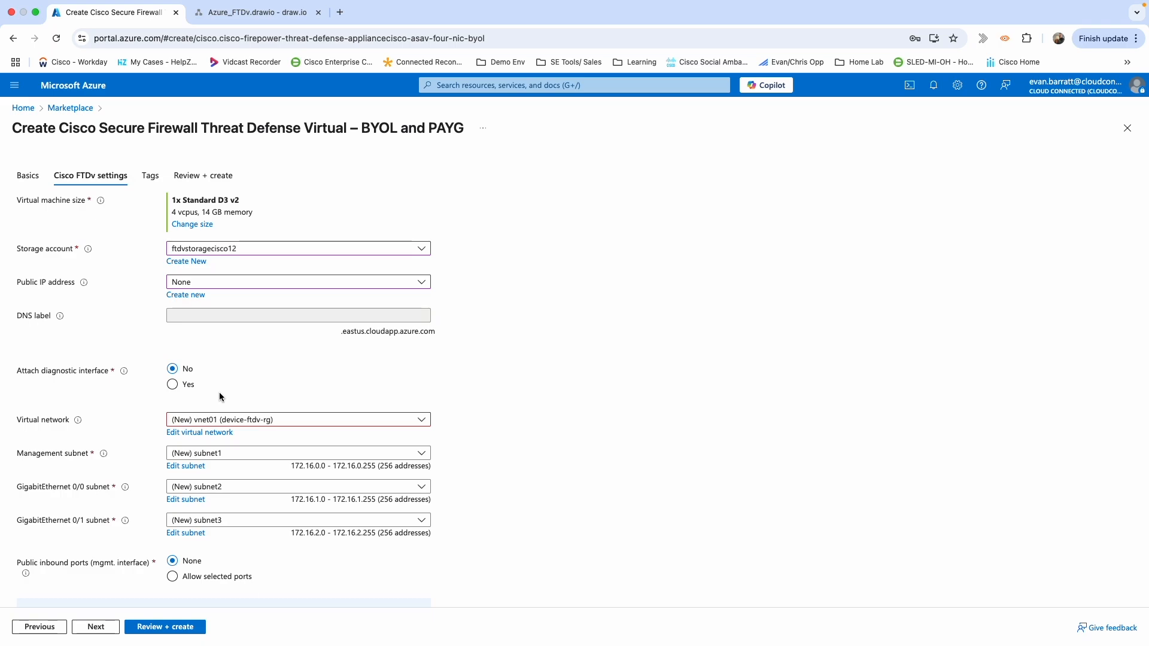
{"action": "scroll", "coordinate": [251, 371], "scroll_direction": "down", "scroll_amount": 2}
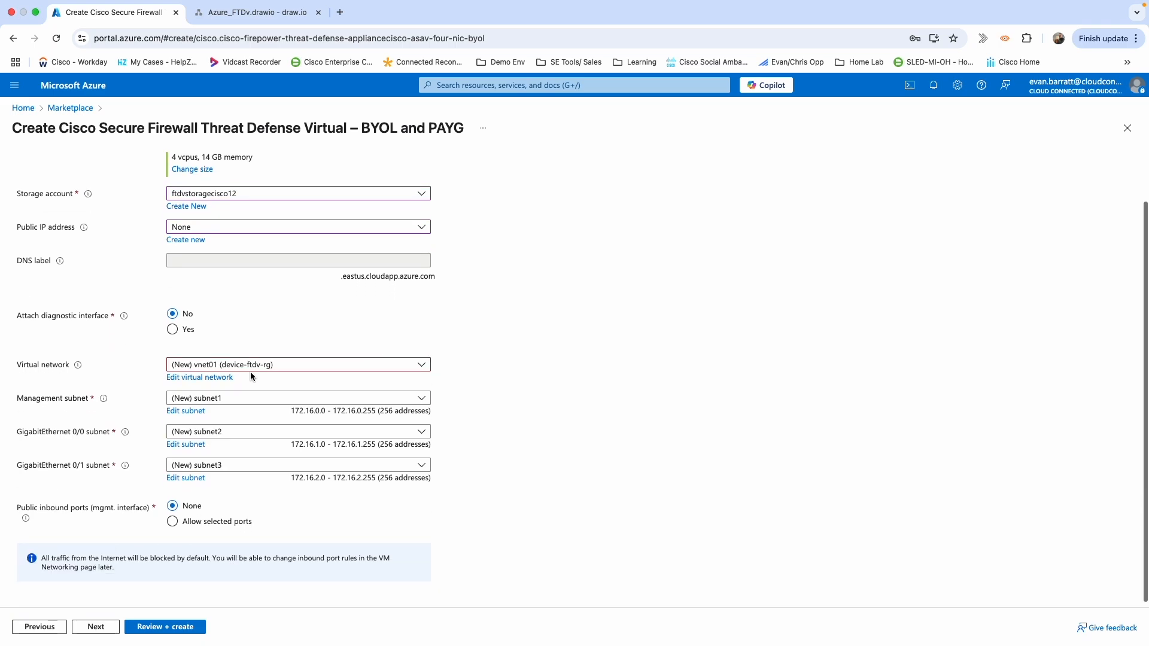
{"action": "left_click", "coordinate": [173, 331]}
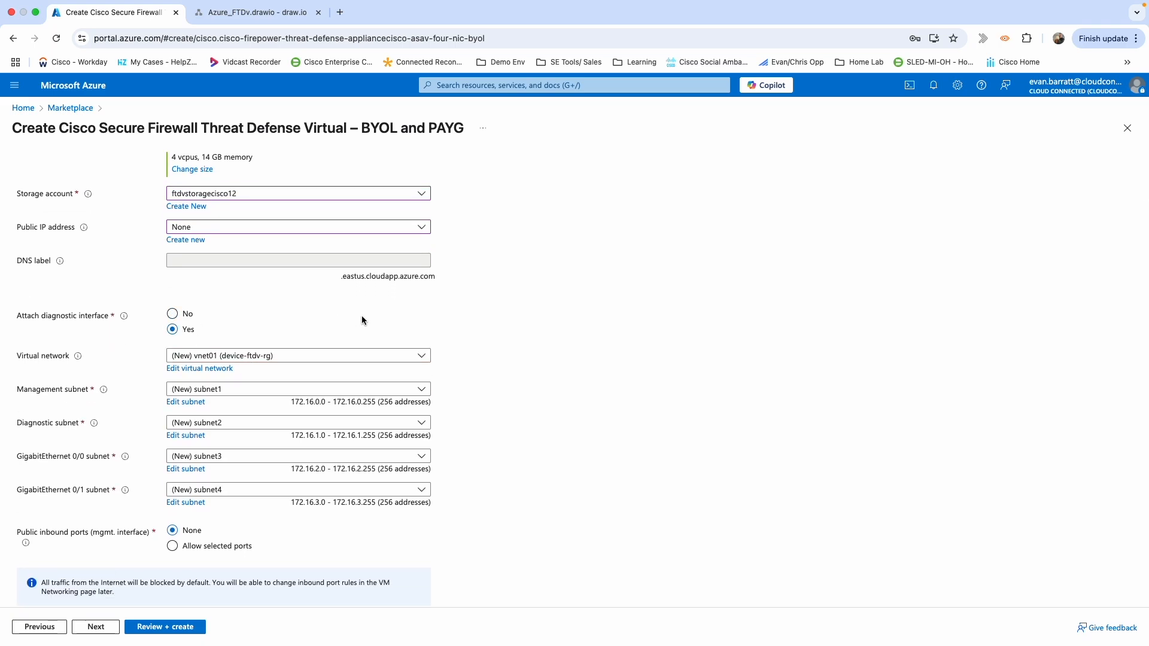
{"action": "scroll", "coordinate": [518, 413], "scroll_direction": "down", "scroll_amount": 1}
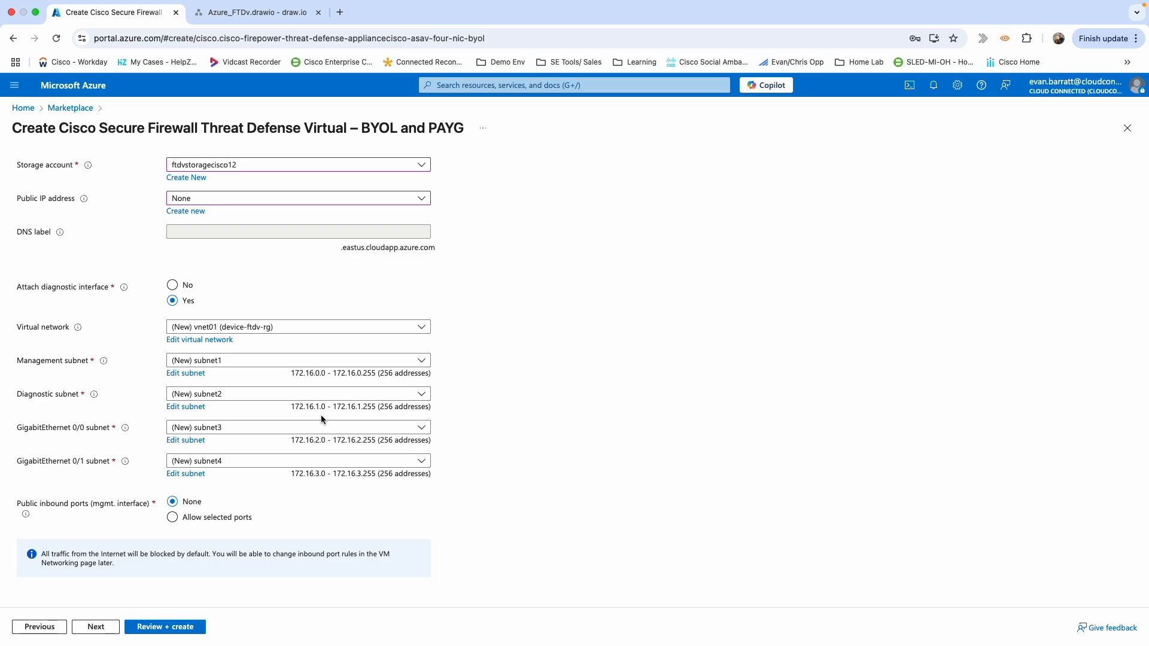
Put the firewall on virtual network landing_zone_plus with the management subnet for management.
{"action": "left_click", "coordinate": [338, 336]}
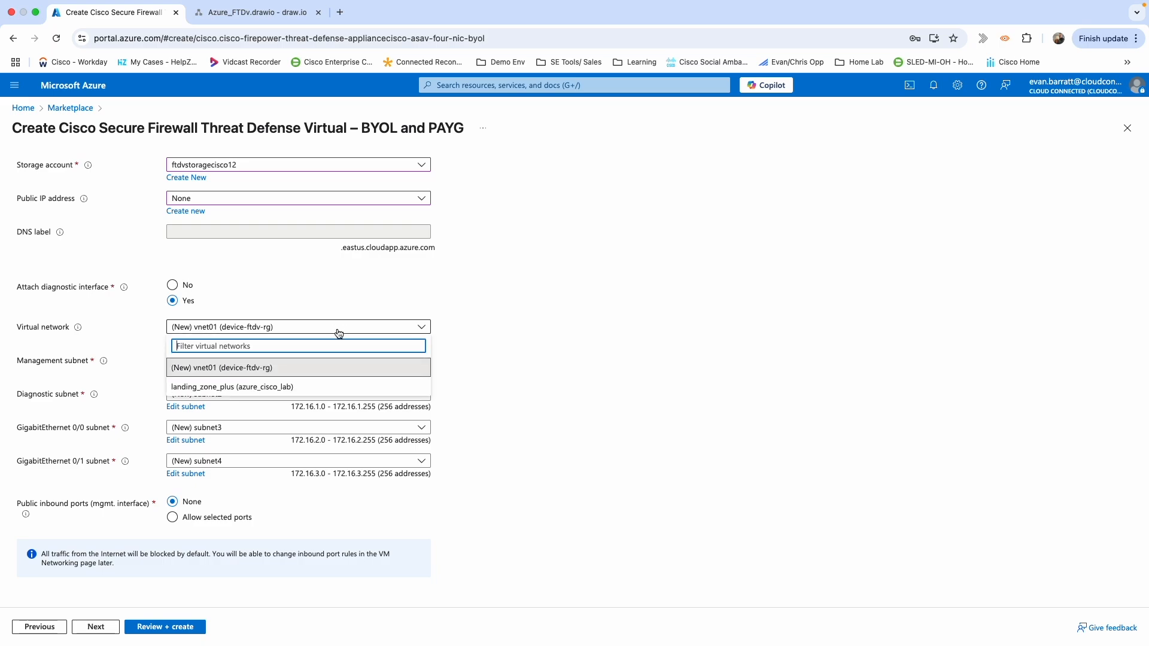
{"action": "left_click", "coordinate": [233, 388]}
{"action": "left_click", "coordinate": [304, 361]}
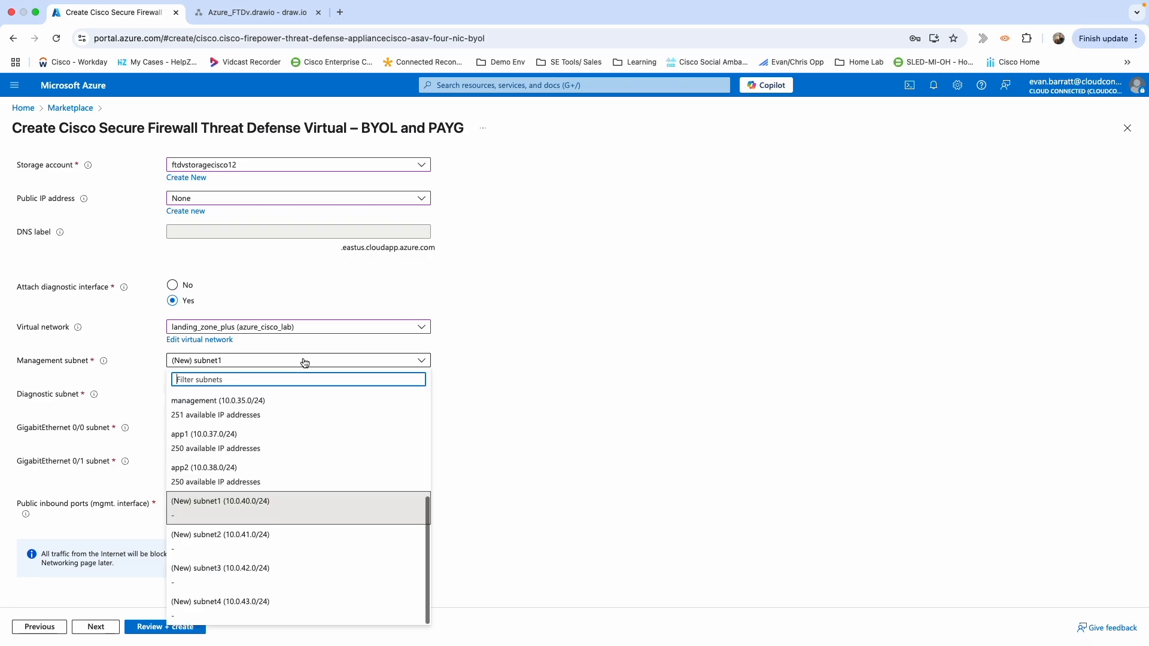
{"action": "left_click", "coordinate": [232, 402]}
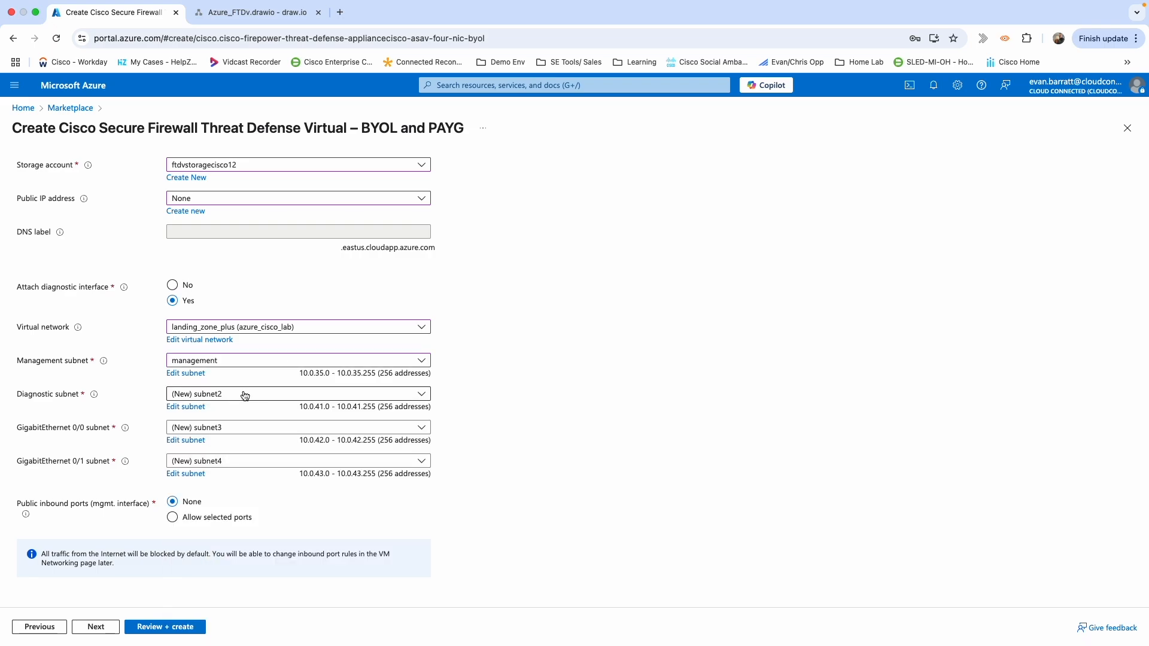
Use the Diag subnet for the diagnostic interface.
{"action": "left_click", "coordinate": [244, 394]}
{"action": "scroll", "coordinate": [250, 238], "scroll_direction": "up", "scroll_amount": 4}
{"action": "scroll", "coordinate": [251, 213], "scroll_direction": "up", "scroll_amount": 2}
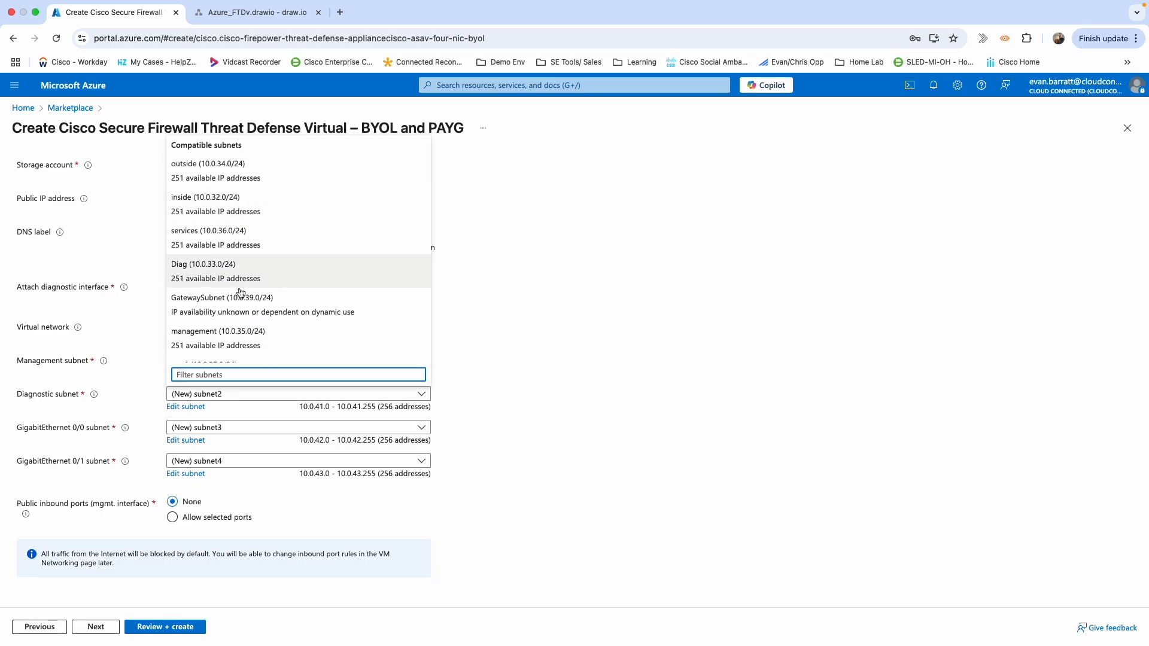
{"action": "scroll", "coordinate": [241, 288], "scroll_direction": "down", "scroll_amount": 3}
{"action": "scroll", "coordinate": [220, 316], "scroll_direction": "up", "scroll_amount": 2}
{"action": "scroll", "coordinate": [221, 316], "scroll_direction": "up", "scroll_amount": 1}
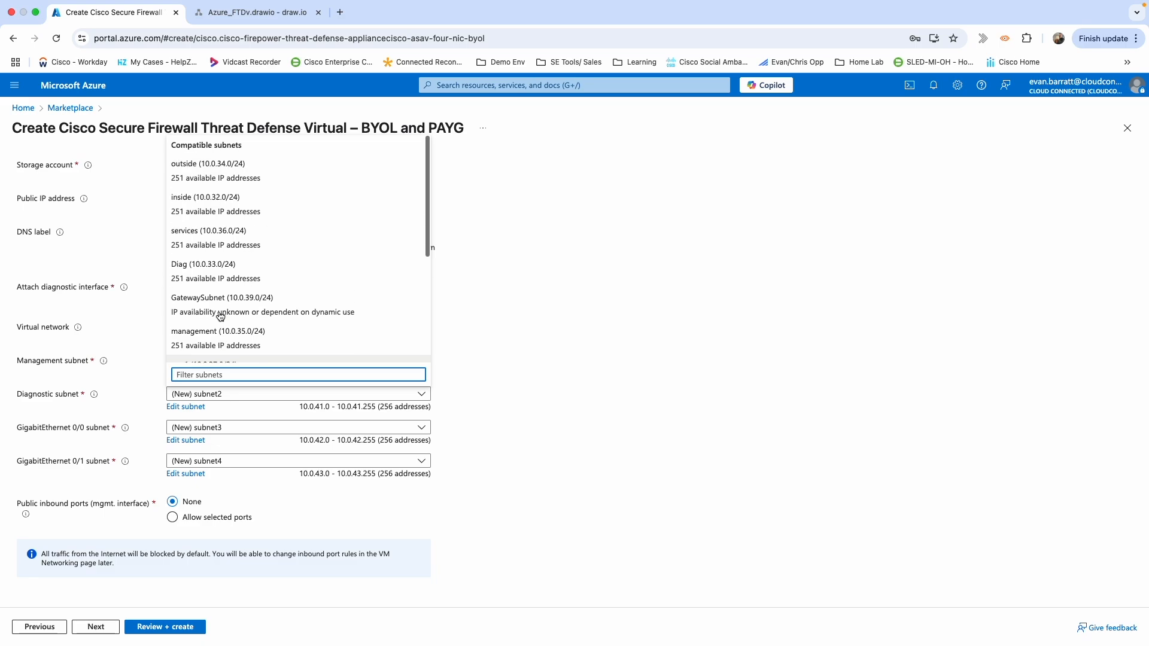
{"action": "left_click", "coordinate": [205, 247]}
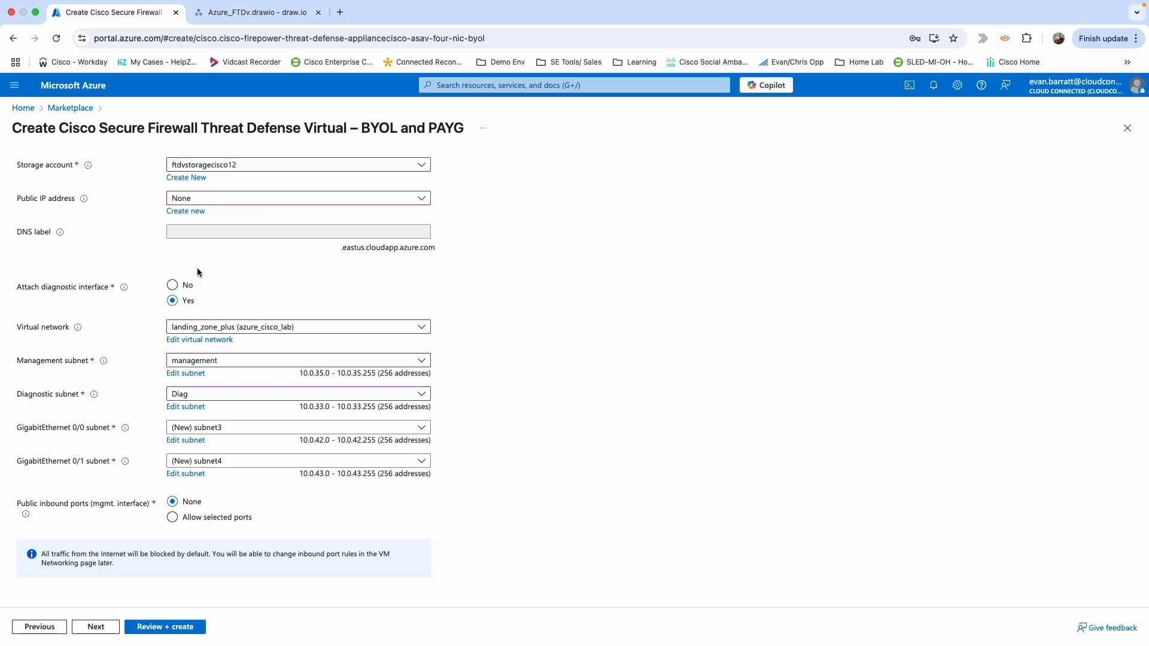
Put GigabitEthernet 0/0 on the outside subnet and GigabitEthernet 0/1 on inside.
{"action": "left_click", "coordinate": [240, 433]}
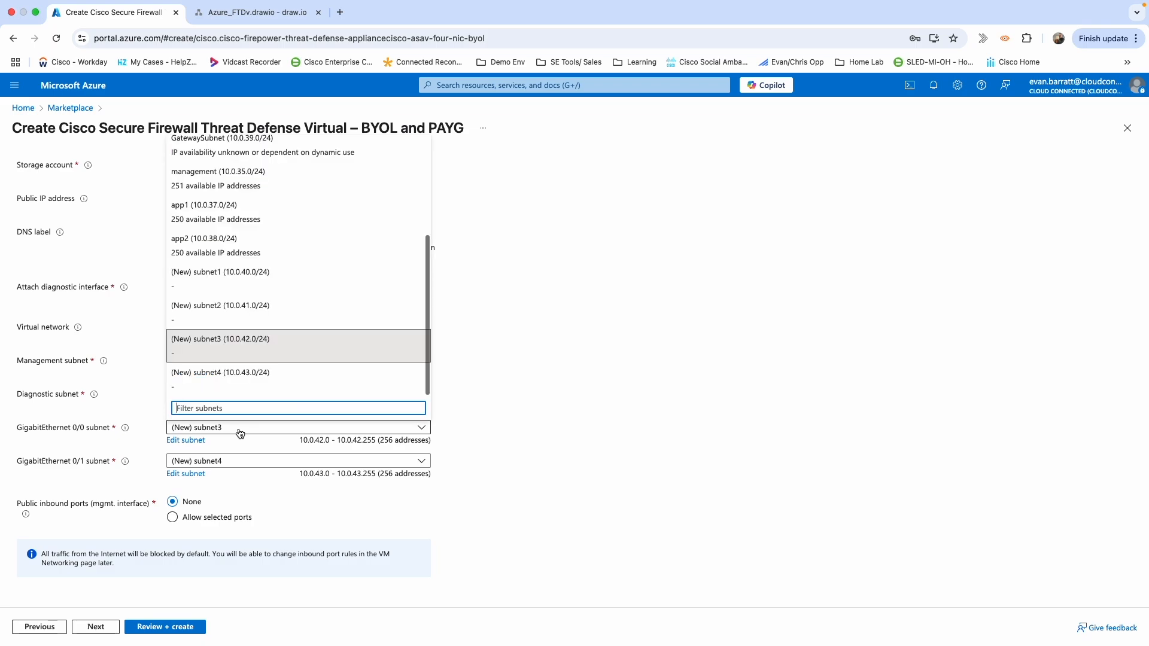
{"action": "scroll", "coordinate": [359, 224], "scroll_direction": "up", "scroll_amount": 2}
{"action": "scroll", "coordinate": [359, 224], "scroll_direction": "up", "scroll_amount": 4}
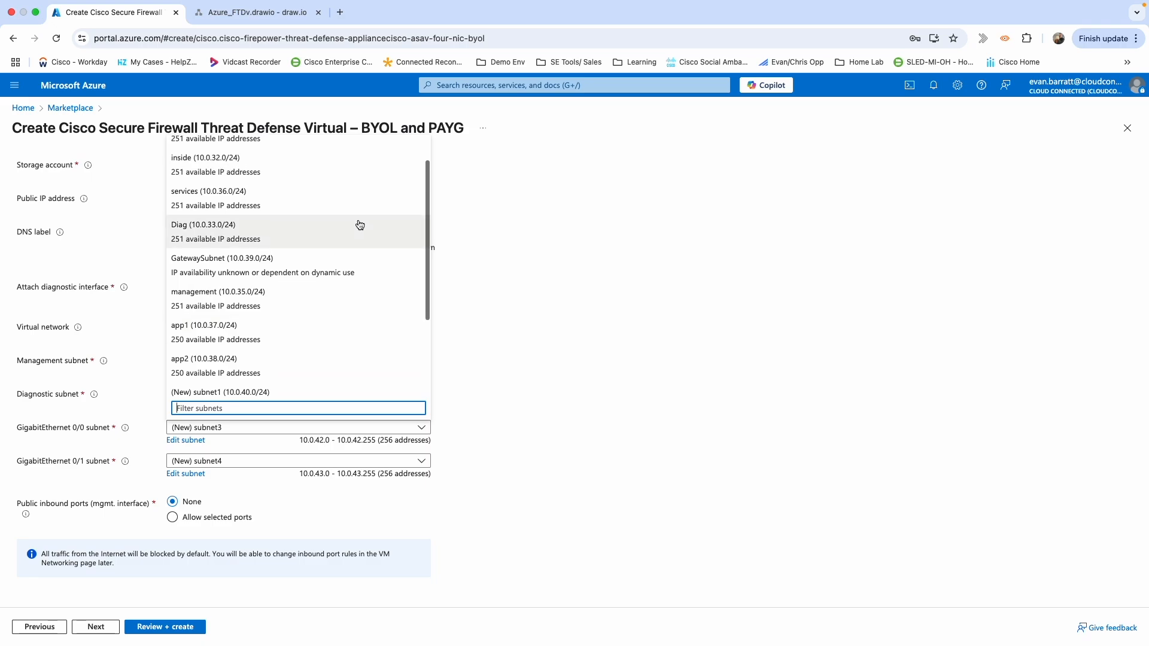
{"action": "left_click", "coordinate": [259, 178]}
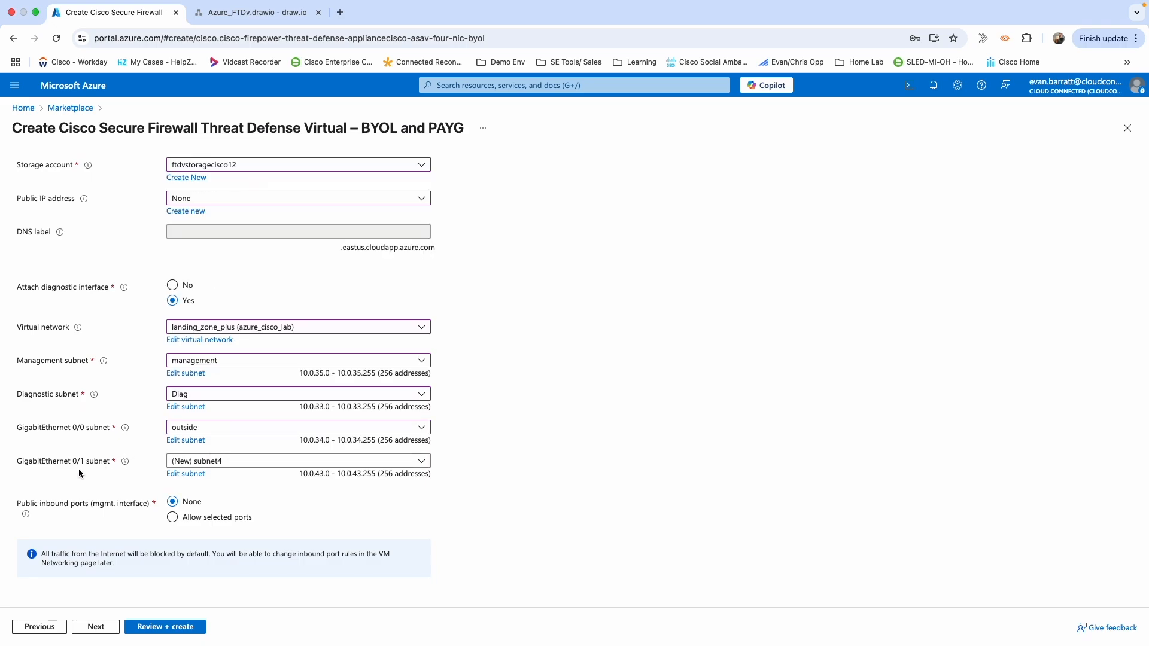
{"action": "left_click", "coordinate": [245, 466]}
{"action": "scroll", "coordinate": [224, 247], "scroll_direction": "up", "scroll_amount": 3}
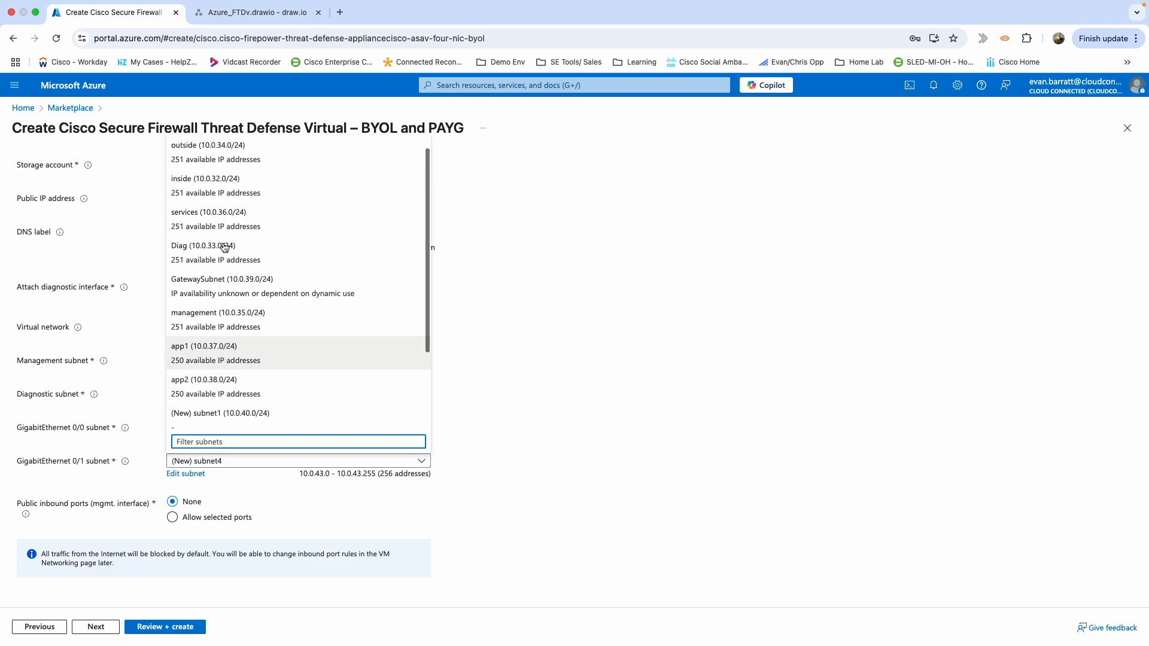
{"action": "left_click", "coordinate": [221, 188]}
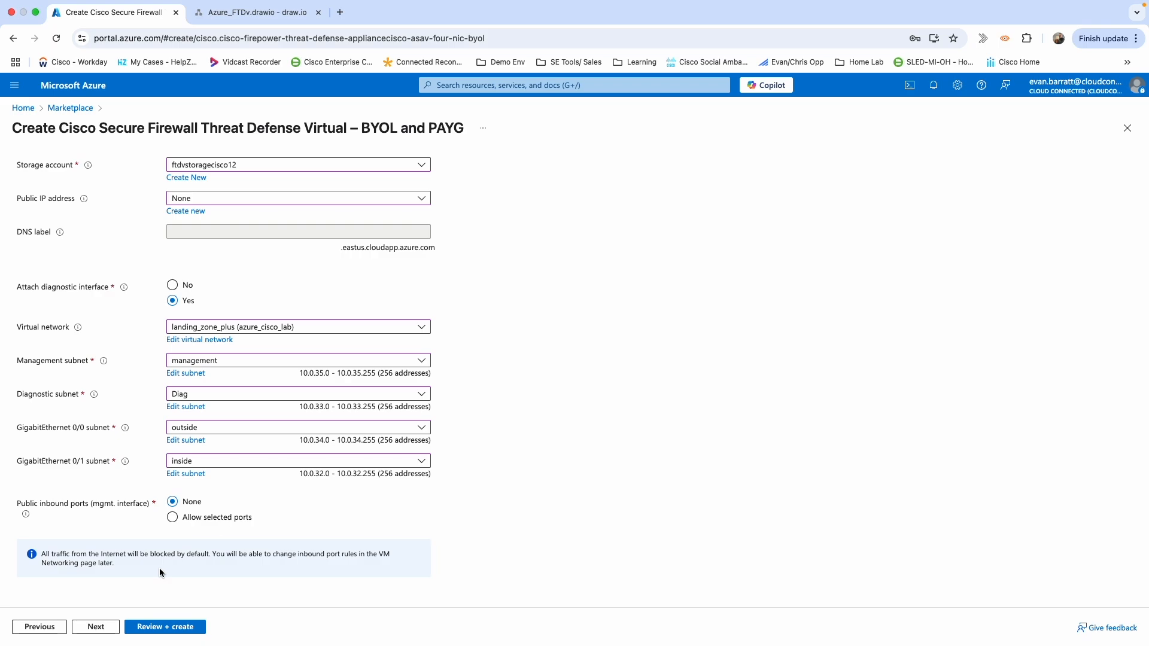
Advance through Tags and Review + create, then create the firewall virtual machine.
{"action": "left_click", "coordinate": [96, 629]}
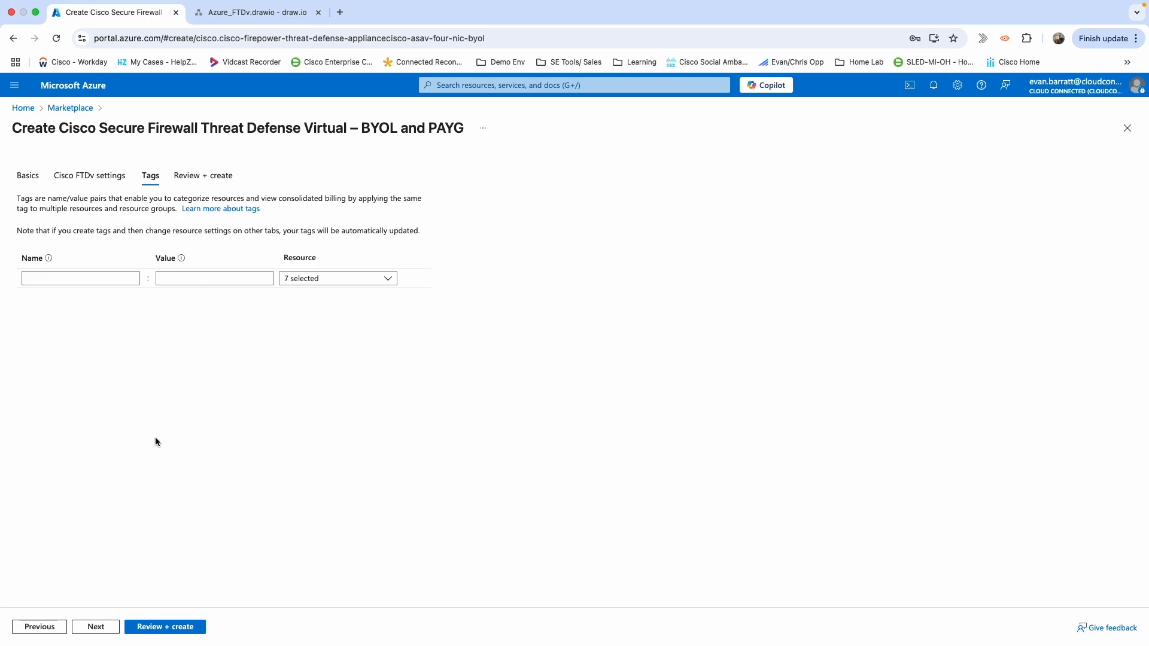
{"action": "left_click", "coordinate": [95, 626]}
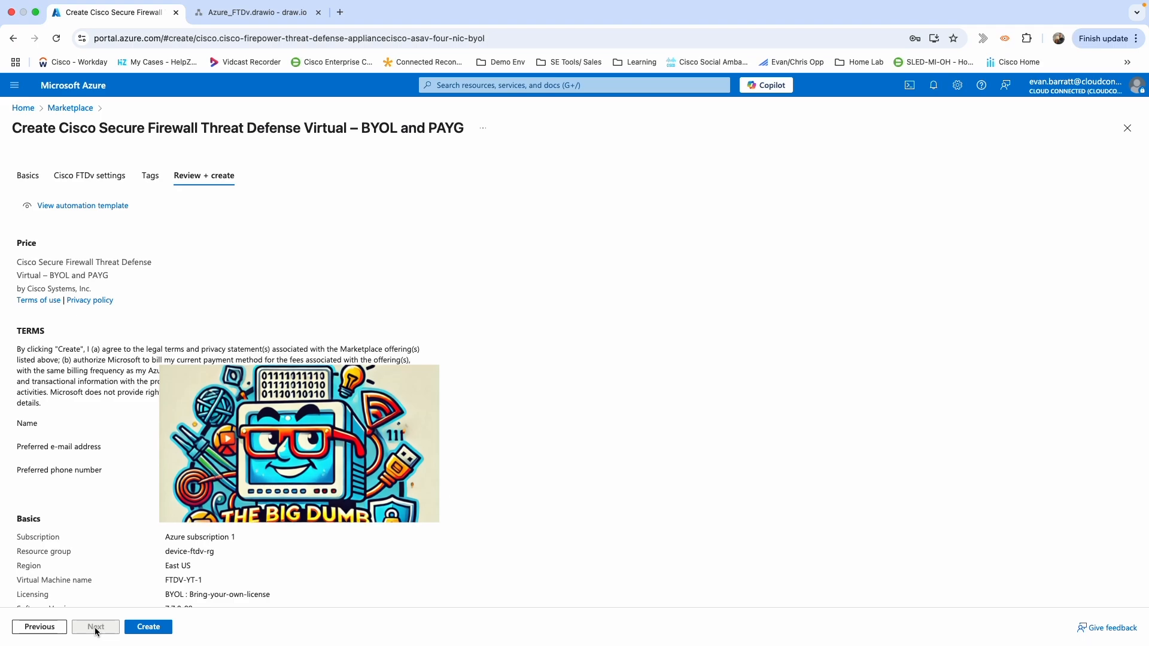
{"action": "left_click", "coordinate": [159, 629]}
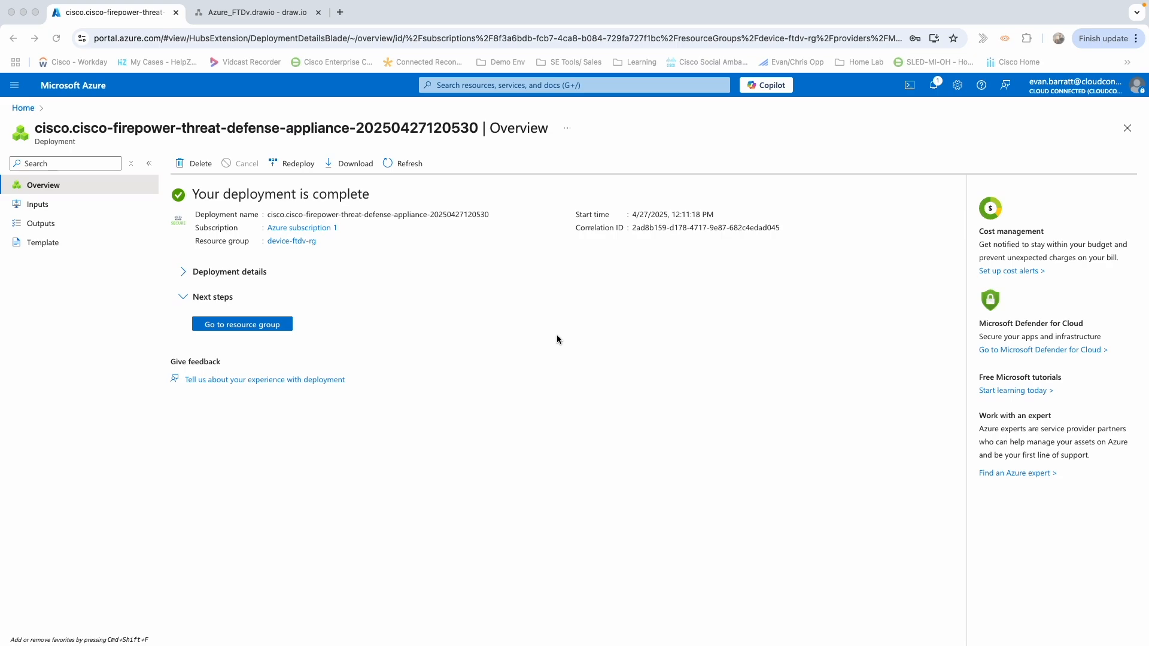
Open FTDV-YT-1-Mgmt-SecurityGroup from the device-ftdv-rg resource group.
{"action": "left_click", "coordinate": [256, 323]}
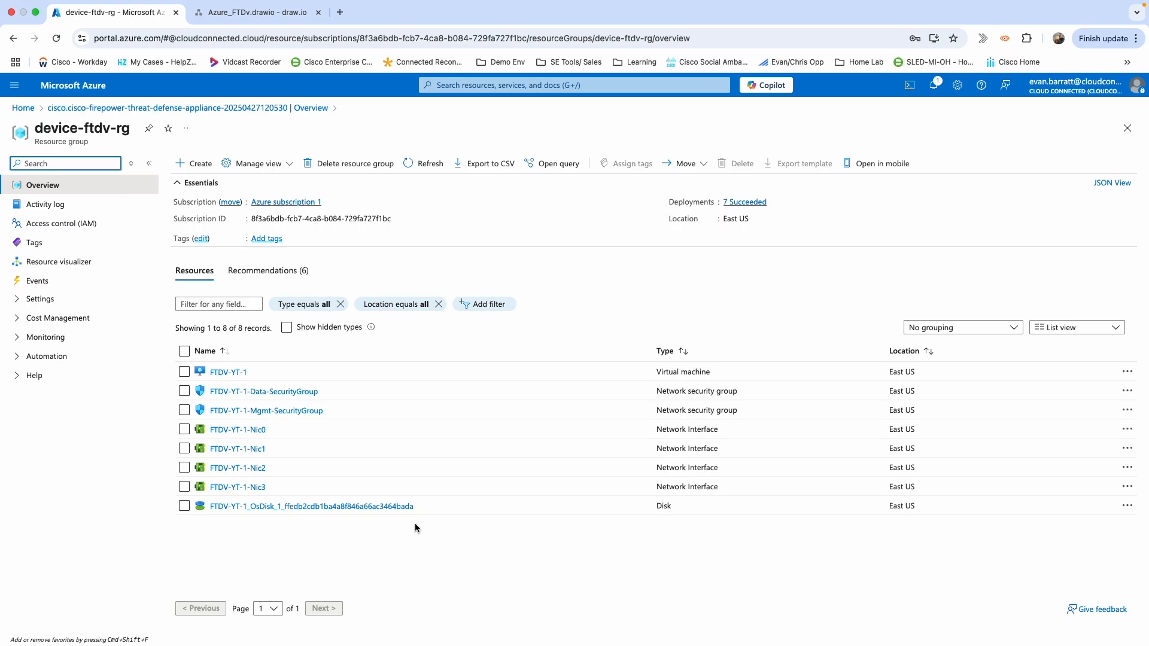
{"action": "left_click", "coordinate": [284, 413]}
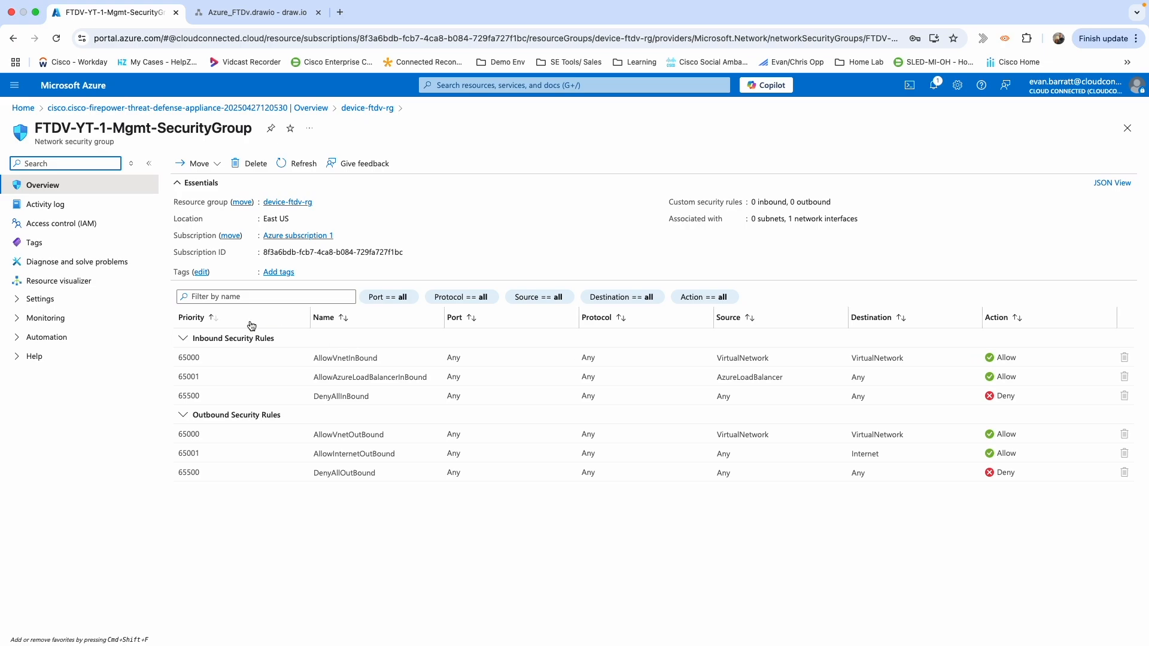
Start a new inbound security rule with source IP addresses 10.0.2.0/26.
{"action": "left_click", "coordinate": [39, 300]}
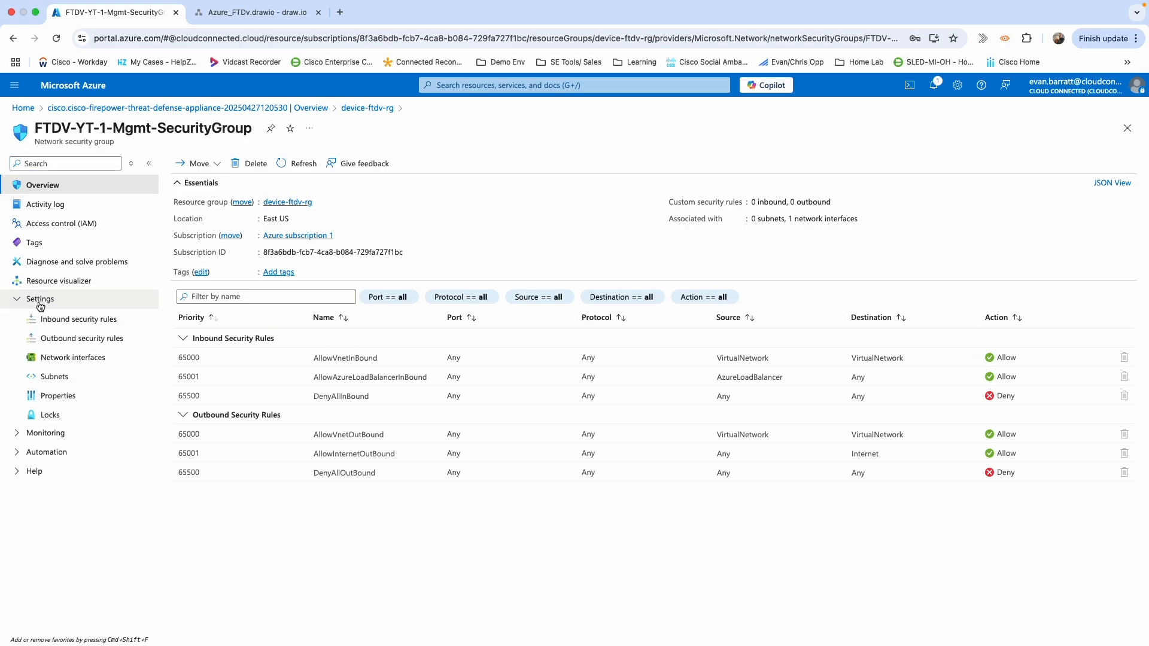
{"action": "left_click", "coordinate": [50, 322]}
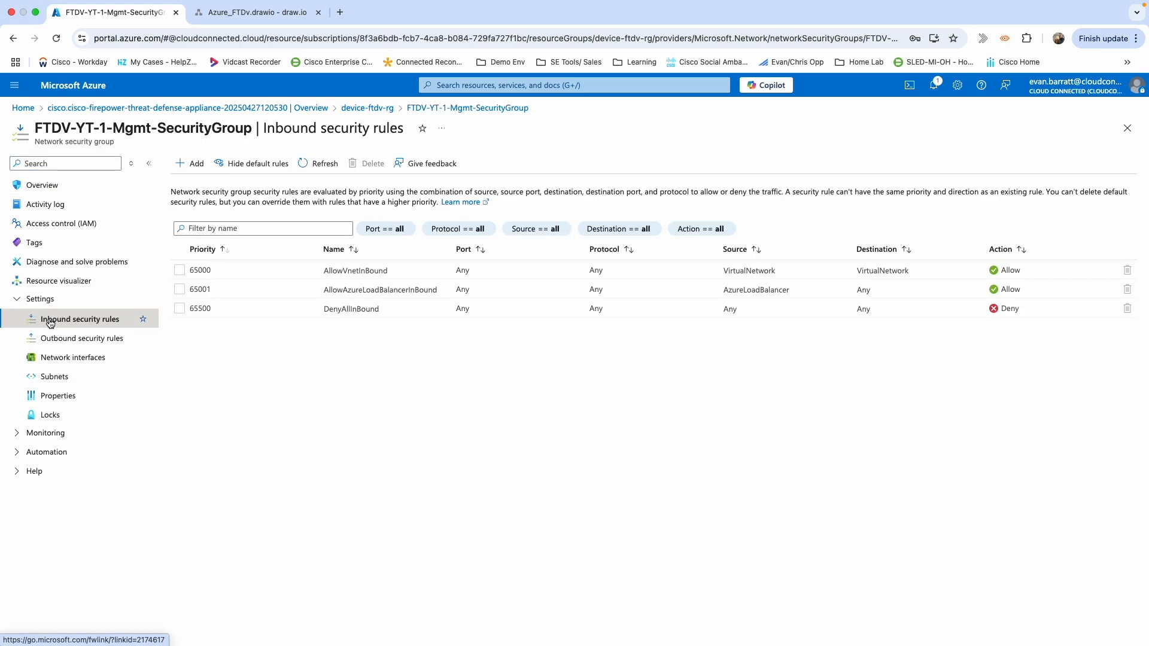
{"action": "left_click", "coordinate": [189, 164]}
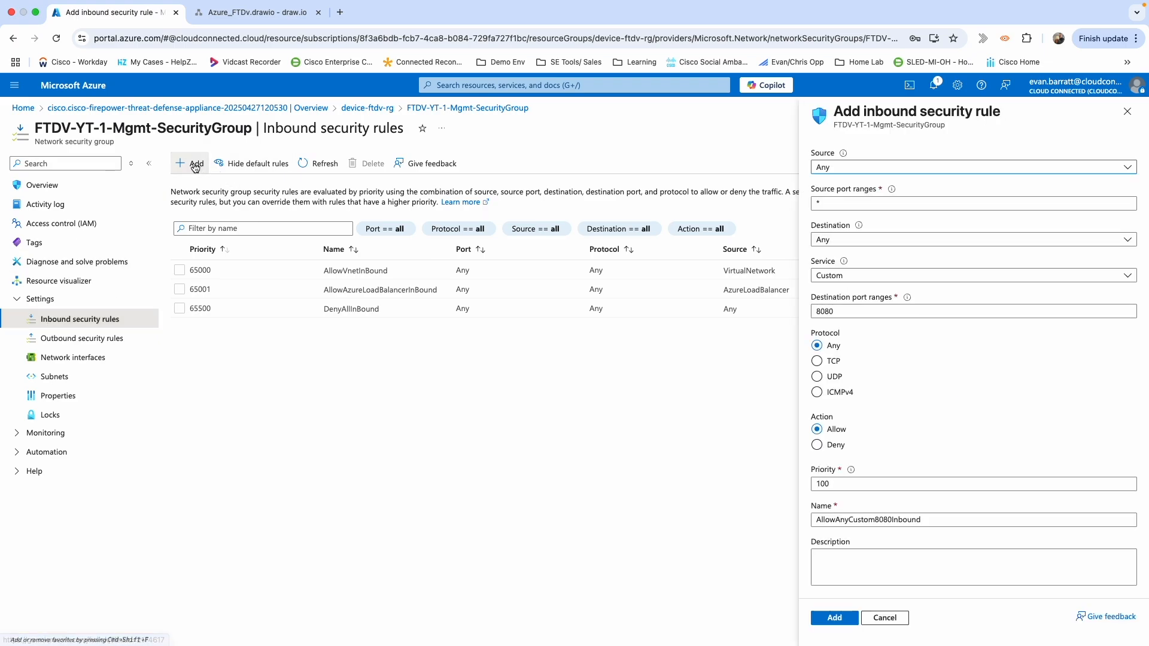
{"action": "left_click", "coordinate": [892, 168]}
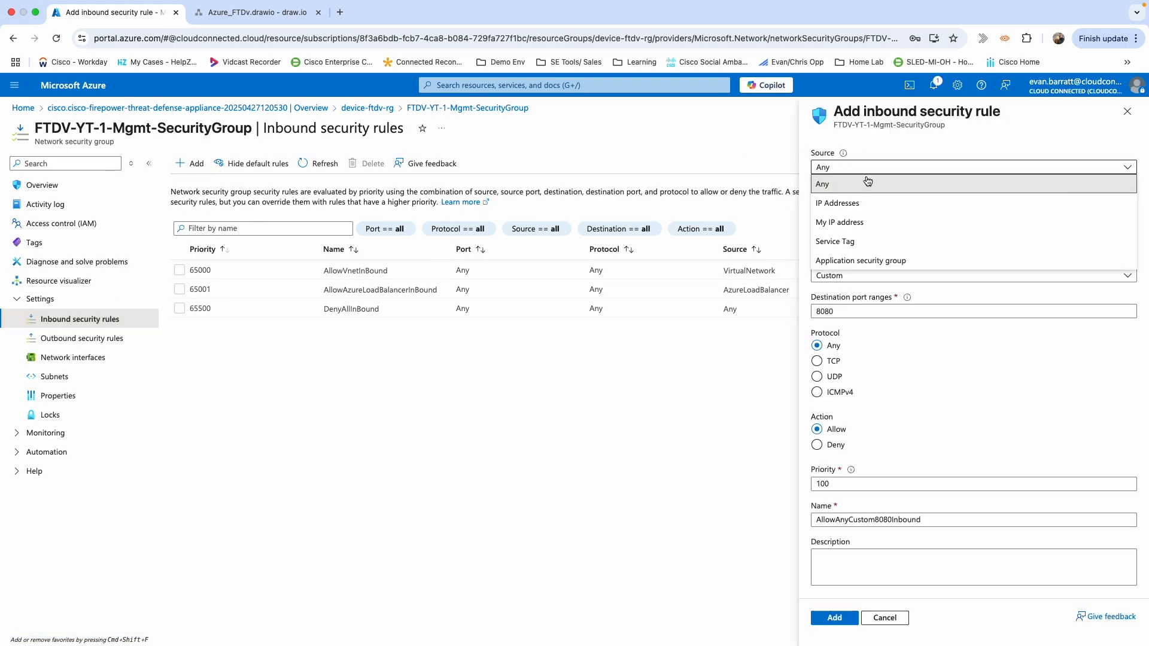
{"action": "left_click", "coordinate": [849, 211]}
{"action": "left_click", "coordinate": [831, 204]}
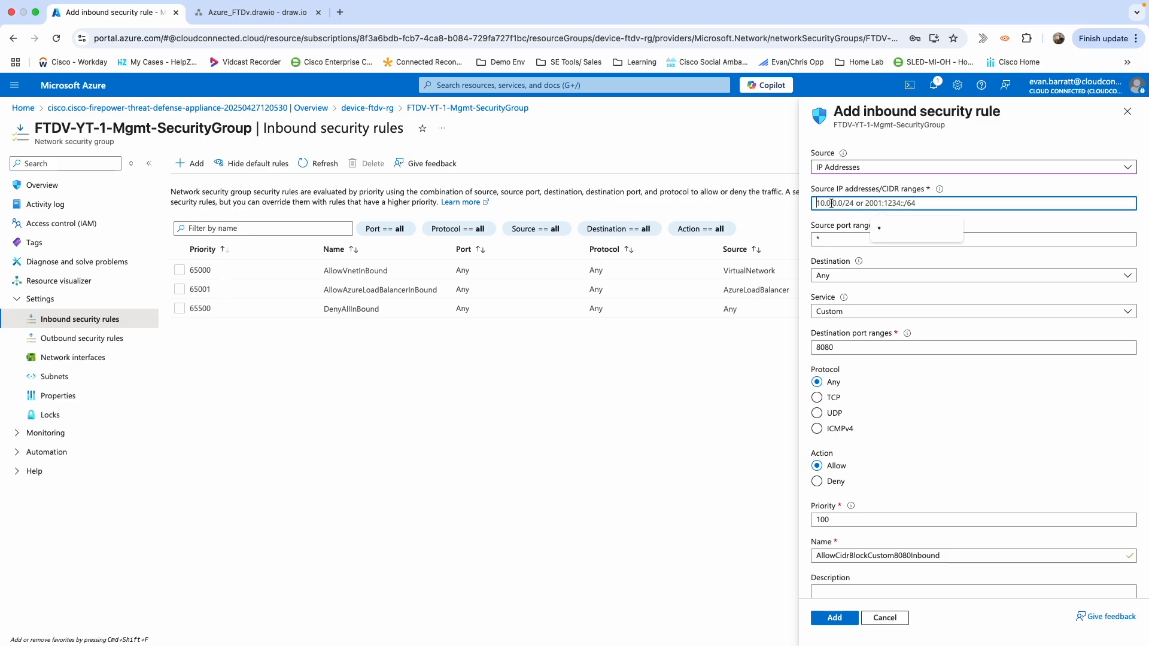
{"action": "type", "text": "10"}
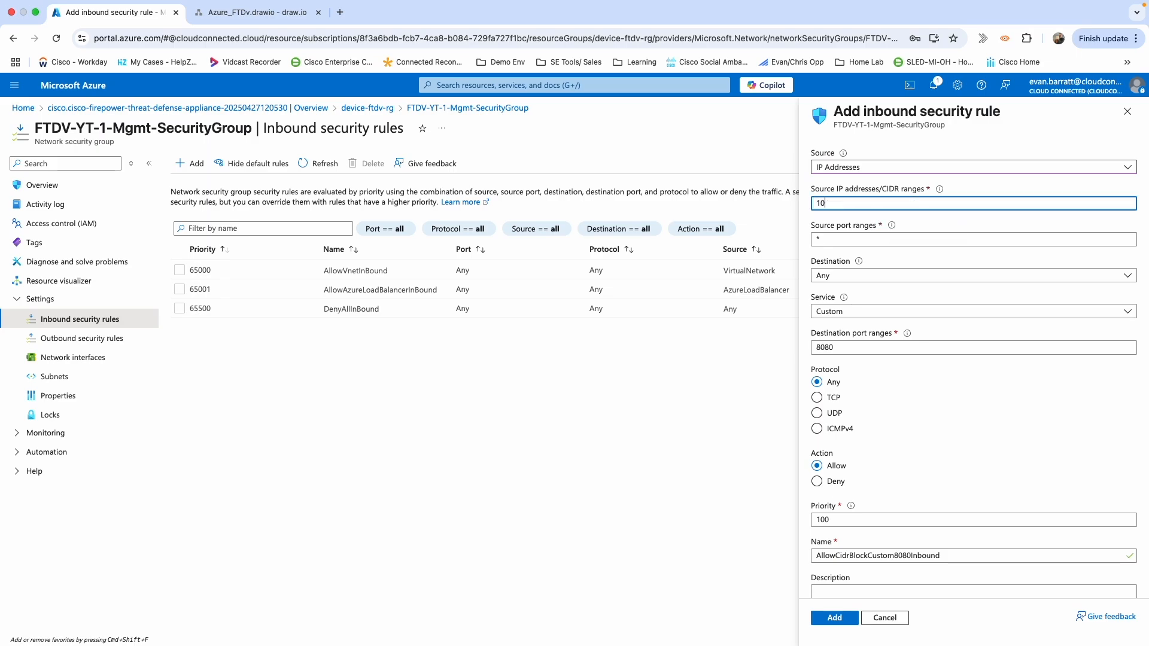
{"action": "type", "text": ".0.2"}
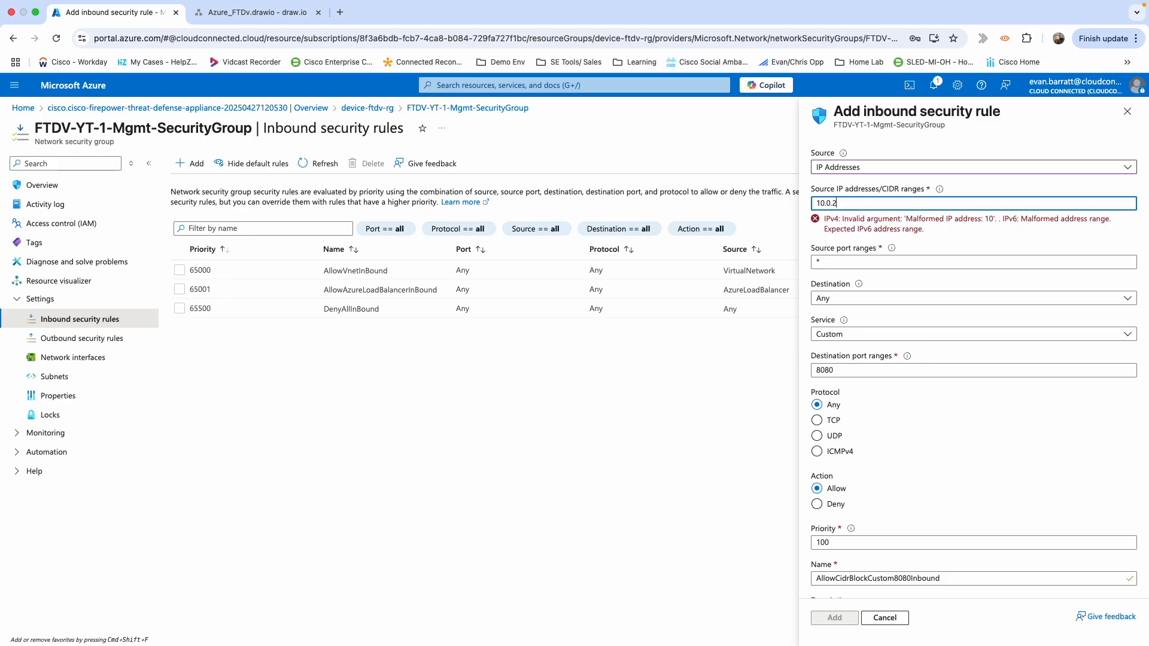
{"action": "type", "text": ".0/26"}
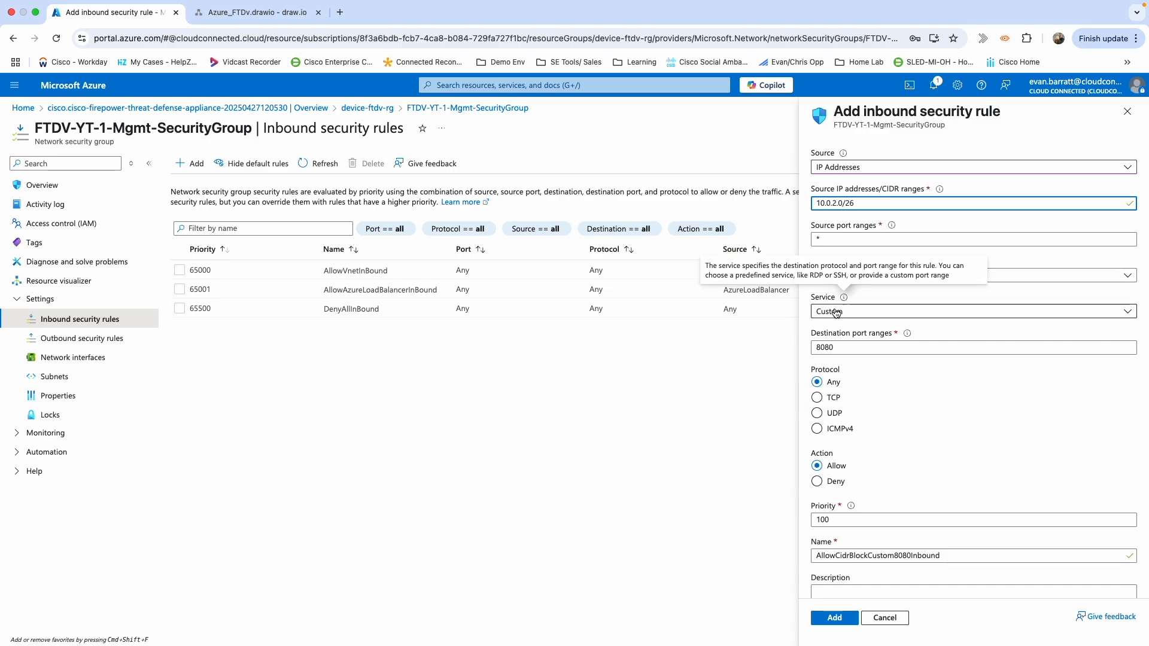
Set destination ports to *, name the rule AllowTrustedHomeAnyInbound, and add it.
{"action": "double_click", "coordinate": [842, 351]}
{"action": "key", "text": "BackSpace"}
{"action": "type", "text": "*"}
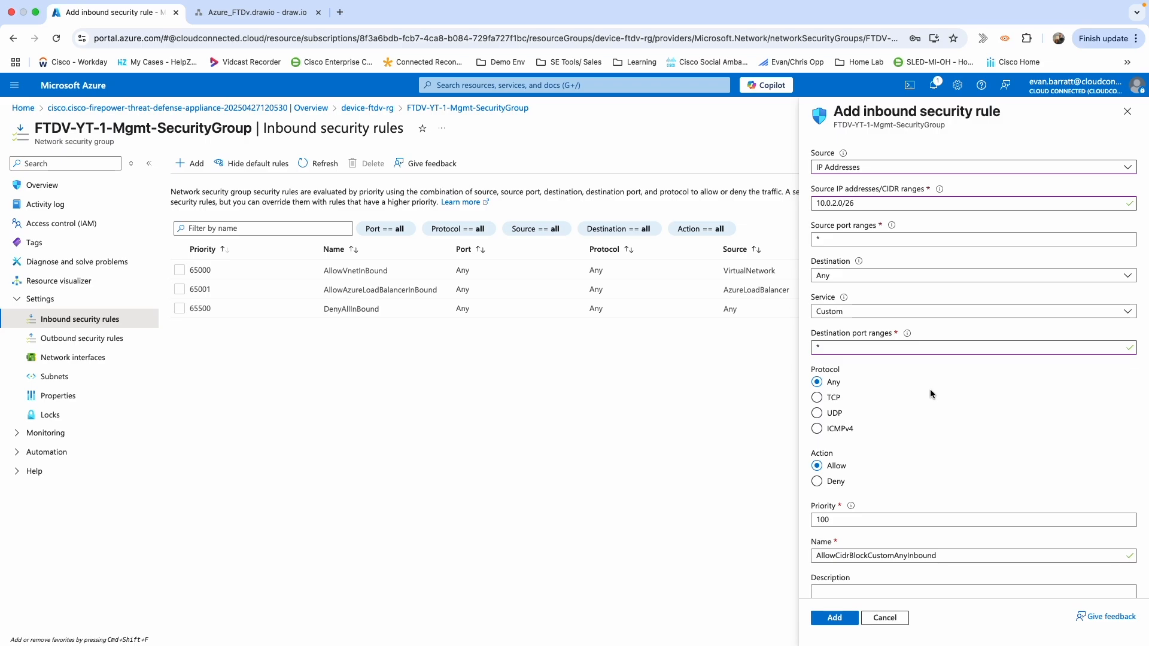
{"action": "left_click", "coordinate": [896, 557]}
{"action": "left_click_drag", "start_coordinate": [894, 556], "coordinate": [834, 558]}
{"action": "type", "text": "Trusted"}
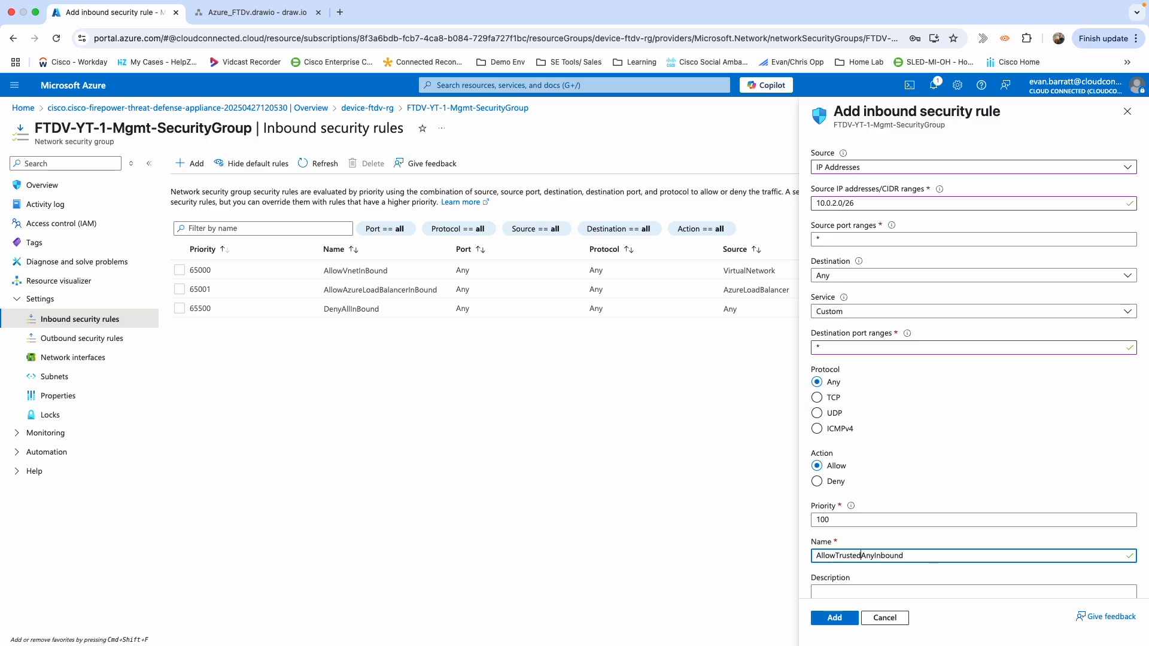
{"action": "type", "text": "Home"}
{"action": "left_click", "coordinate": [843, 620]}
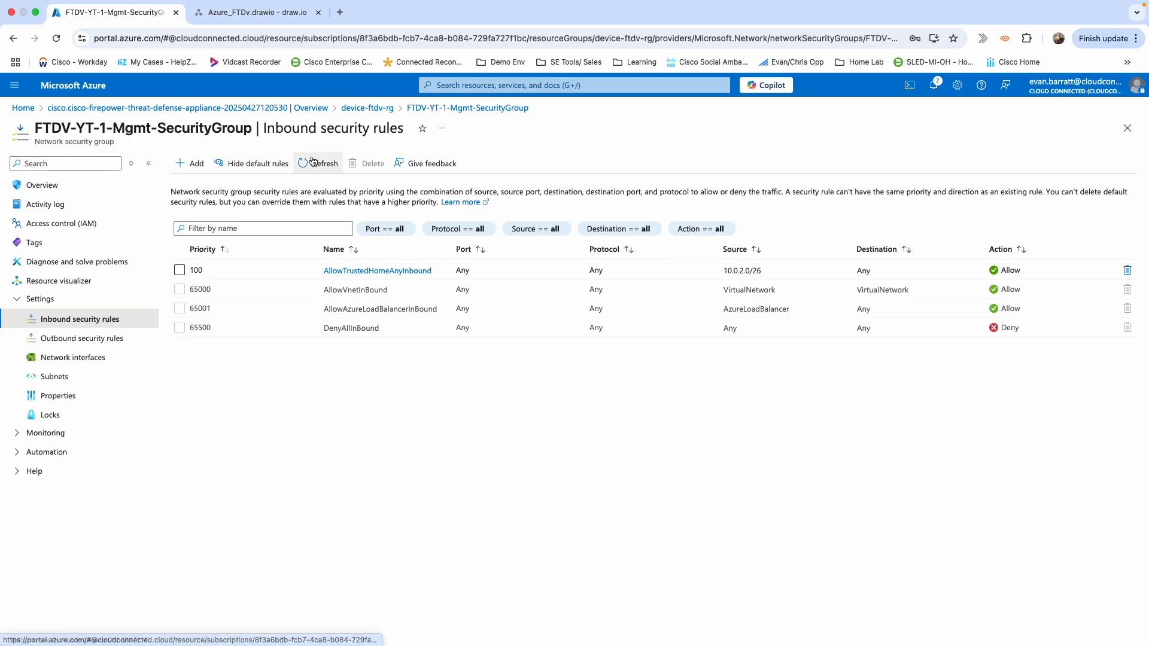
Copy FTDV-YT-1's private IP 10.0.35.4 from device-ftdv-rg, then go back to the portal home.
{"action": "left_click", "coordinate": [361, 110]}
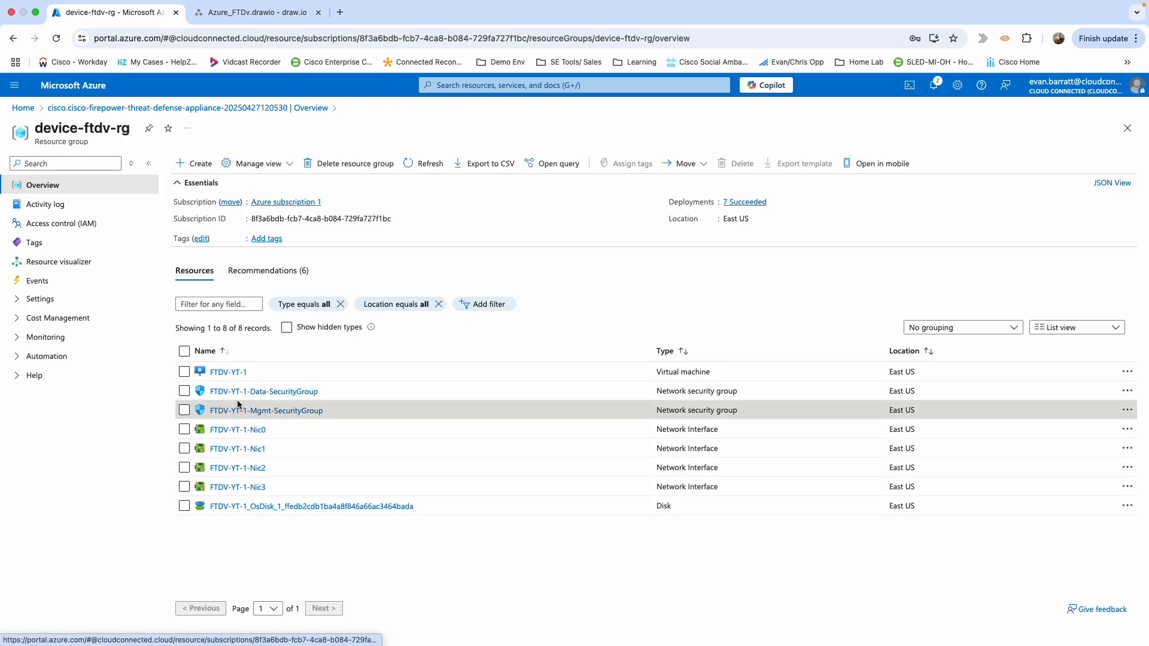
{"action": "left_click", "coordinate": [227, 374]}
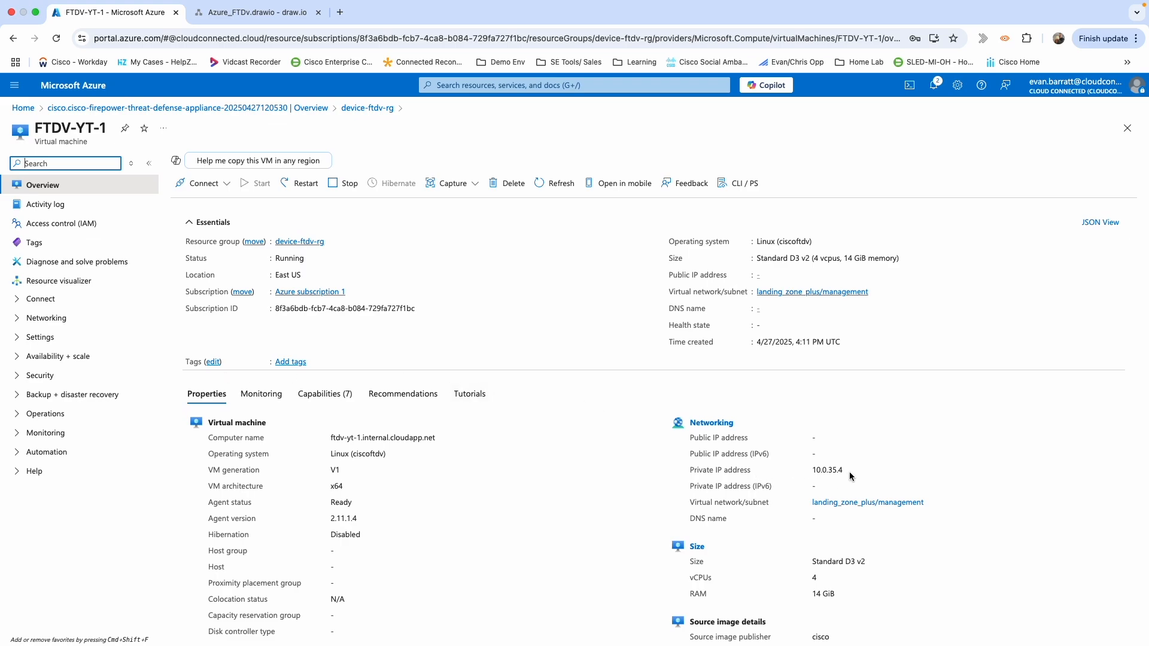
{"action": "left_click_drag", "start_coordinate": [851, 472], "coordinate": [813, 473]}
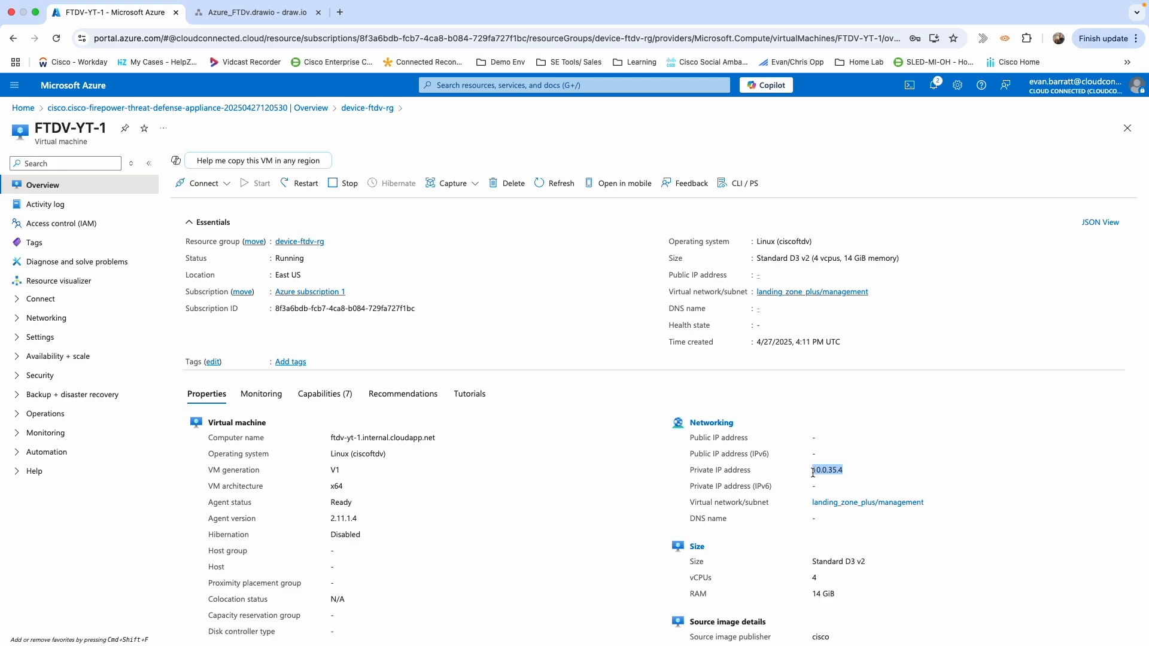
{"action": "left_click", "coordinate": [30, 110]}
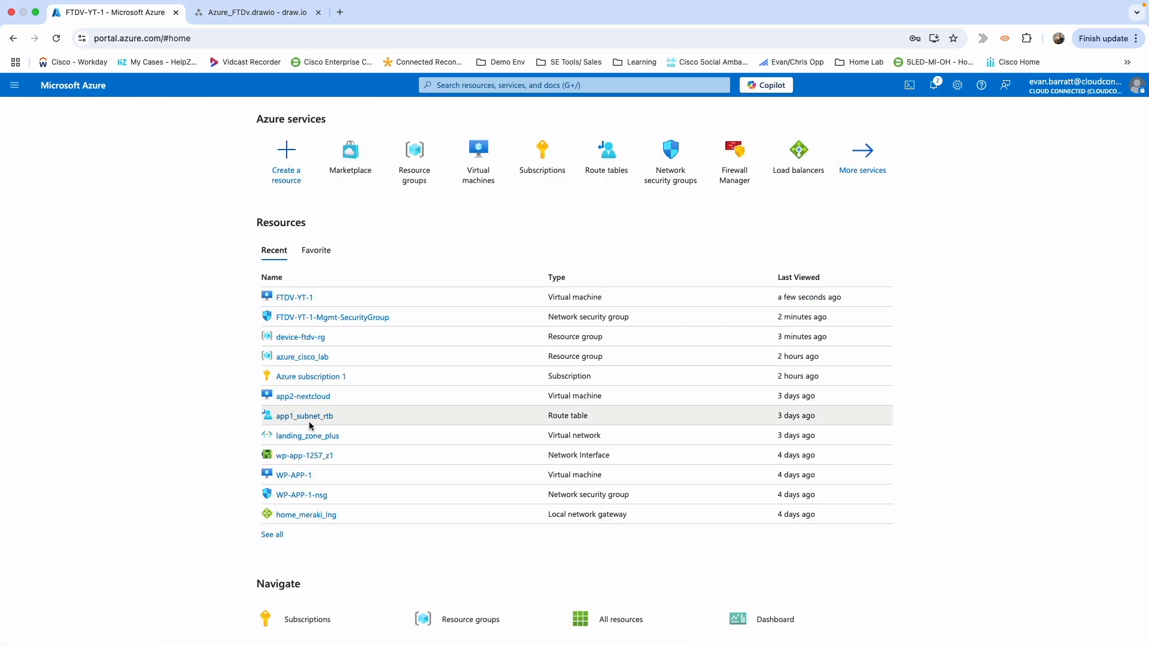
Inspect landing_zone_plus's mgmt_subnet_rtb route table (TrustedHomeRoute 10.0.2.0/26) and open a new browser tab.
{"action": "left_click", "coordinate": [298, 439]}
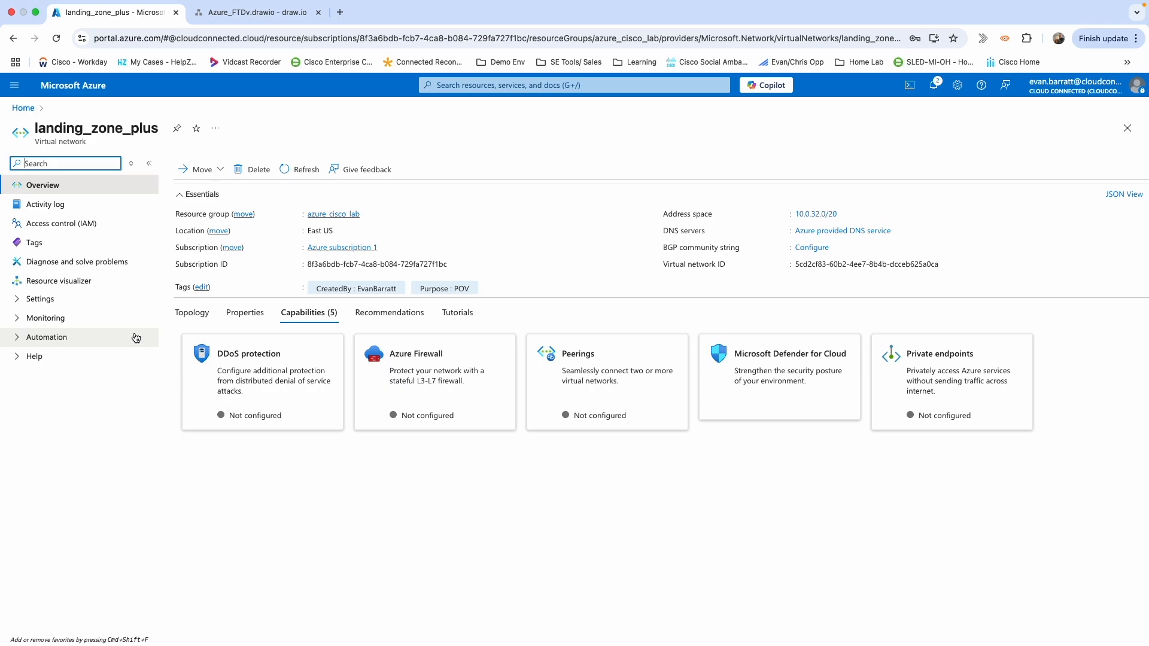
{"action": "left_click", "coordinate": [12, 300]}
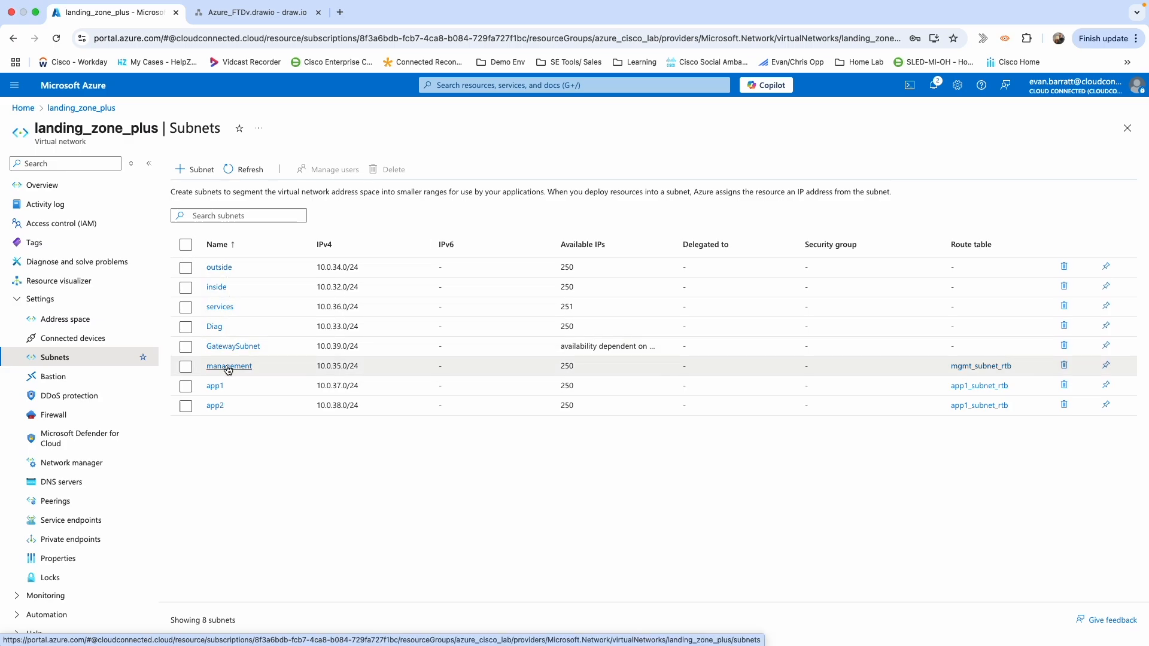
{"action": "left_click", "coordinate": [973, 367]}
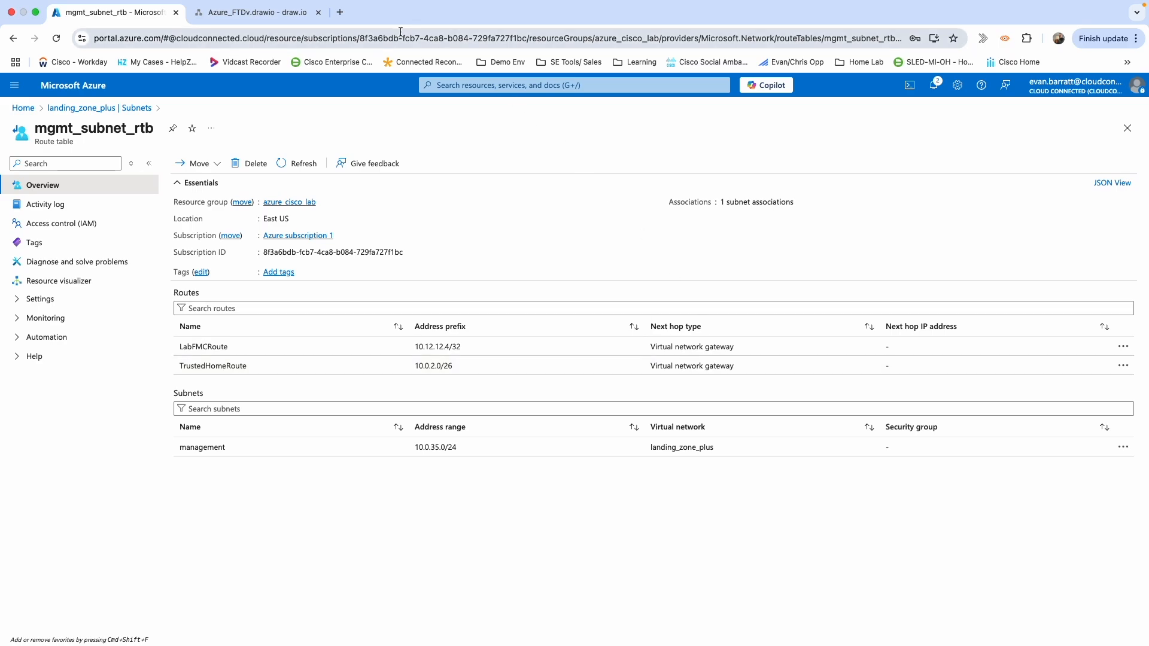
{"action": "left_click", "coordinate": [340, 13]}
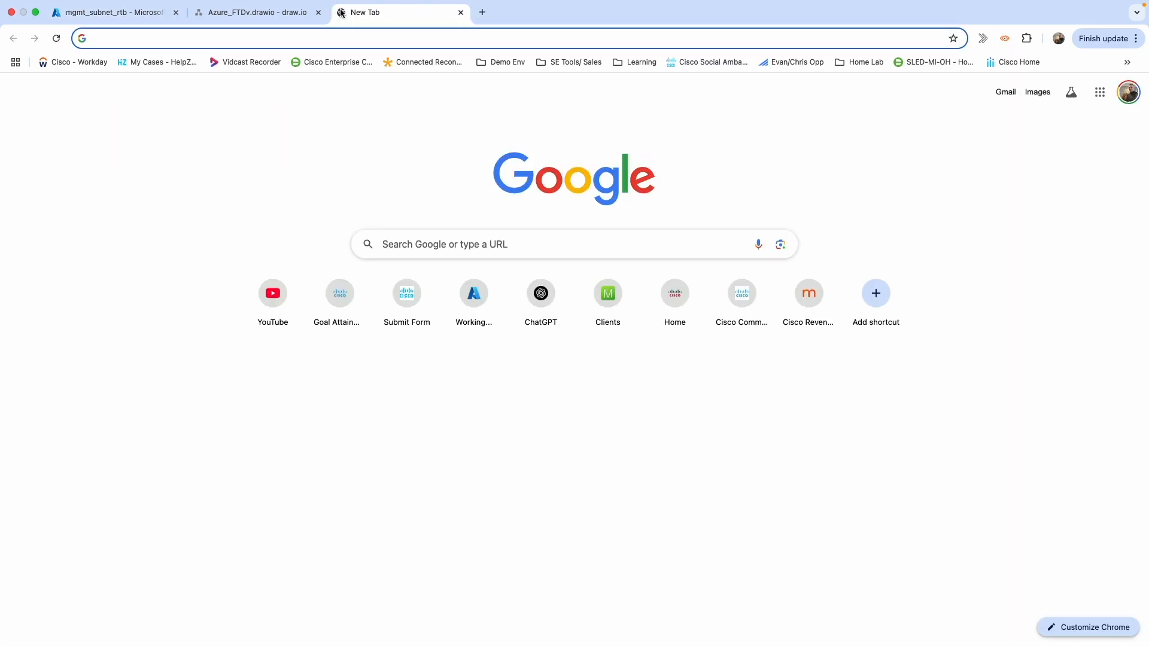
{"action": "left_click", "coordinate": [311, 43]}
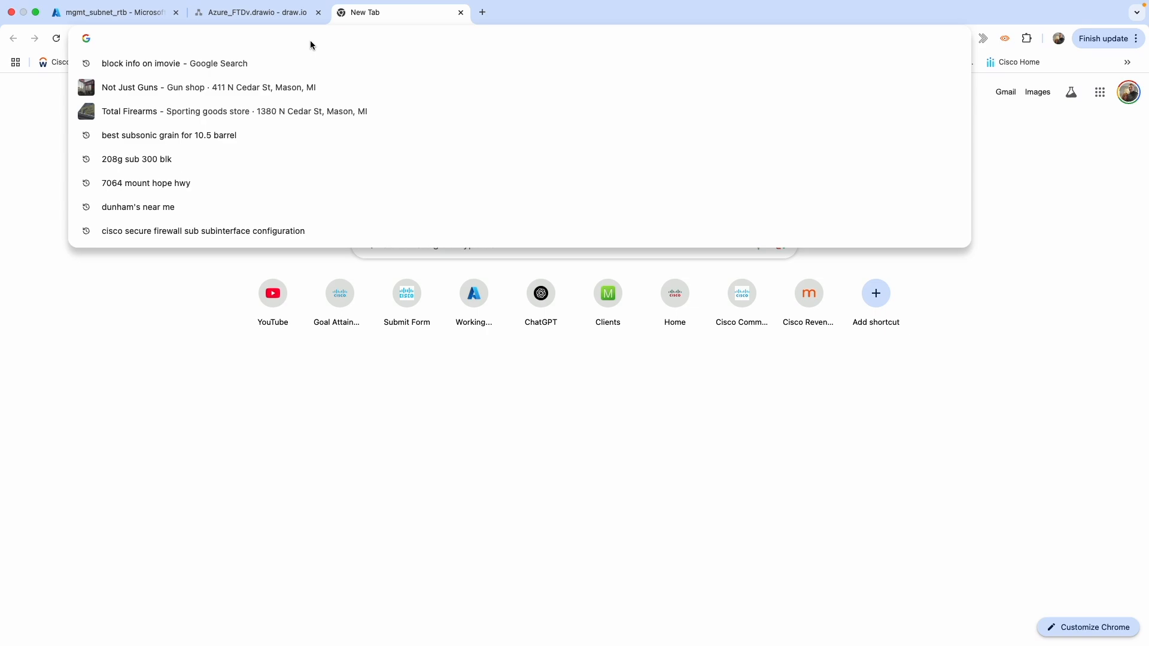
{"action": "type", "text": "https://10.0.35.4"}
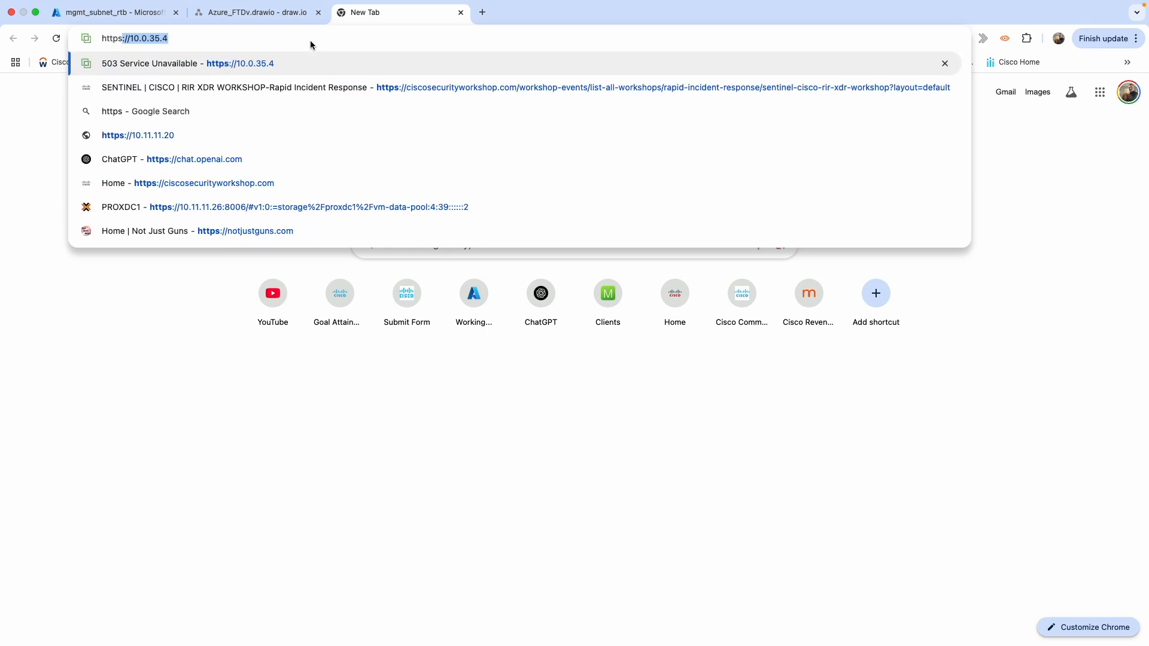
{"action": "key", "text": "Return"}
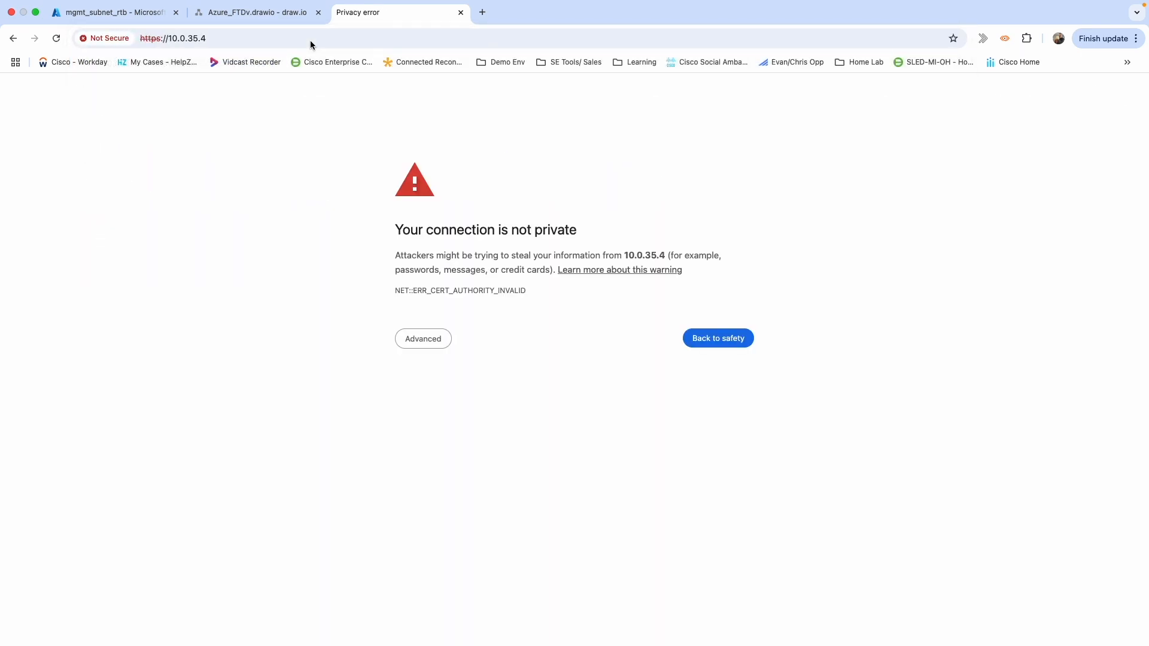
{"action": "left_click", "coordinate": [438, 340]}
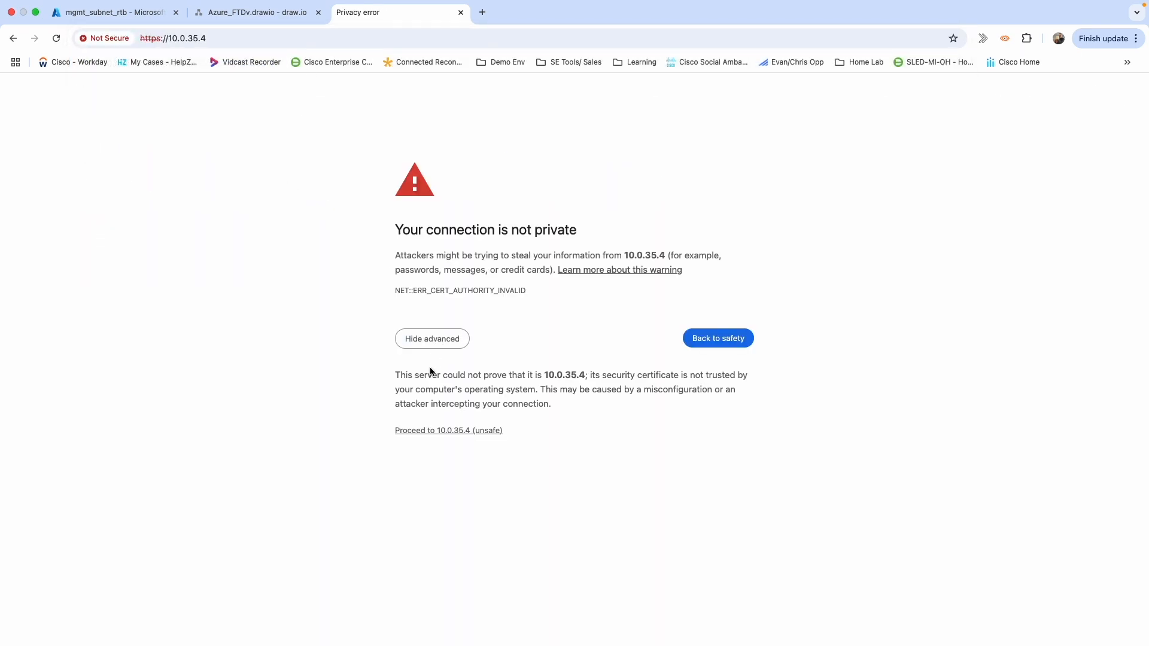
{"action": "left_click", "coordinate": [424, 431]}
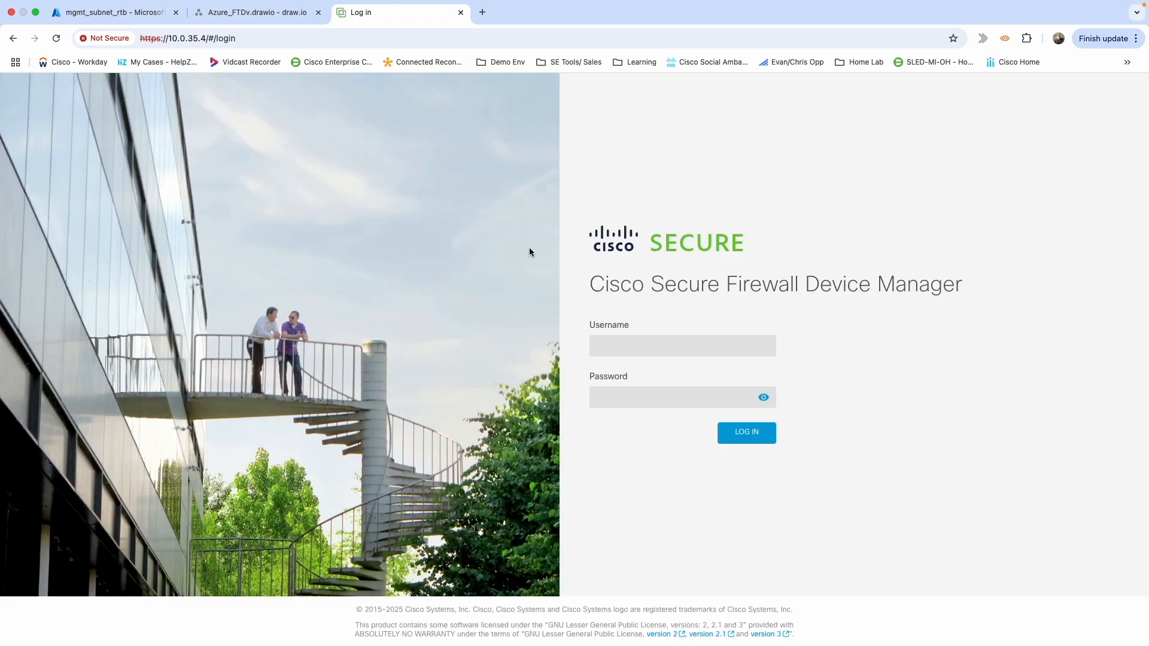
Sign in to Device Manager with username admin and the account password.
{"action": "left_click", "coordinate": [619, 349]}
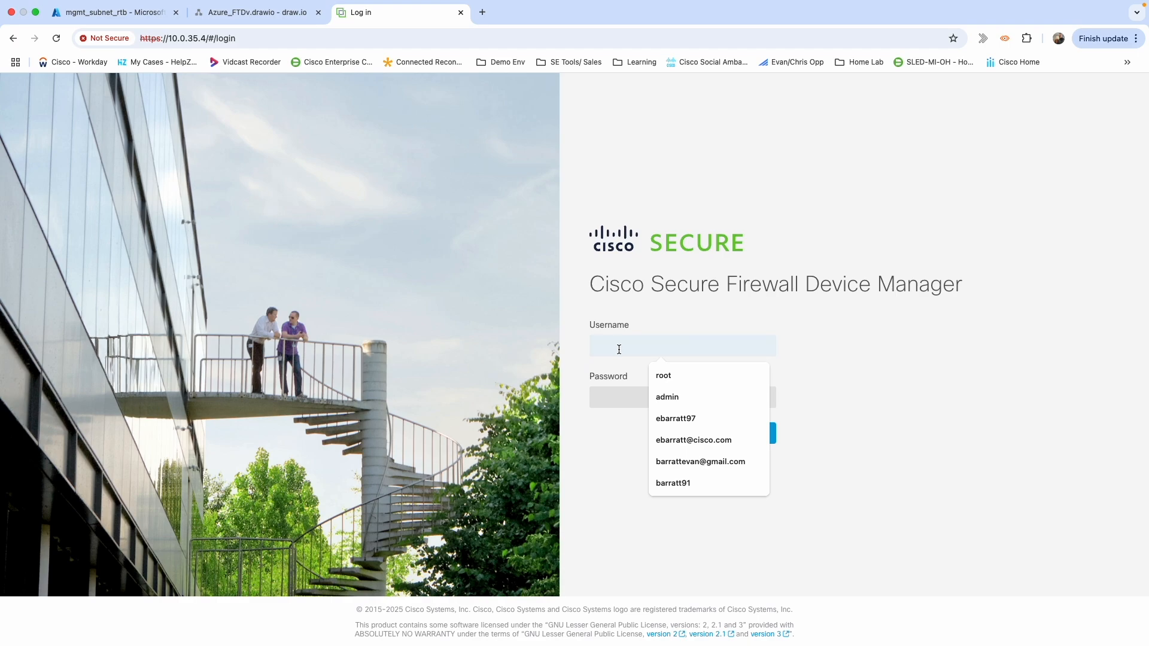
{"action": "type", "text": "admin"}
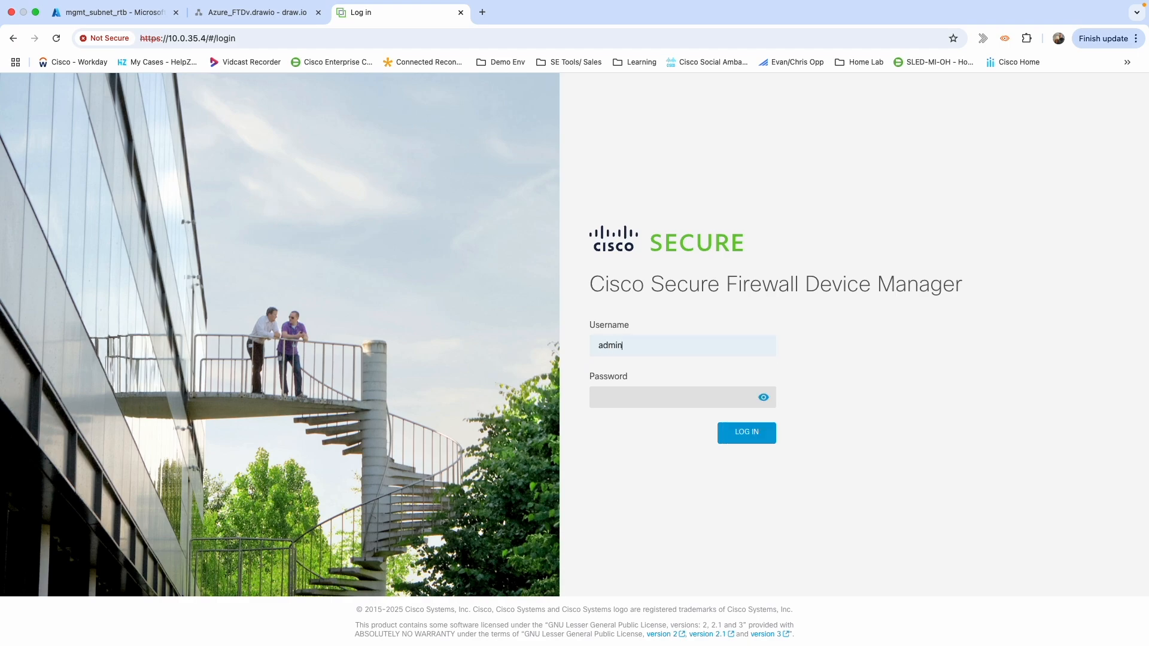
{"action": "key", "text": "Tab"}
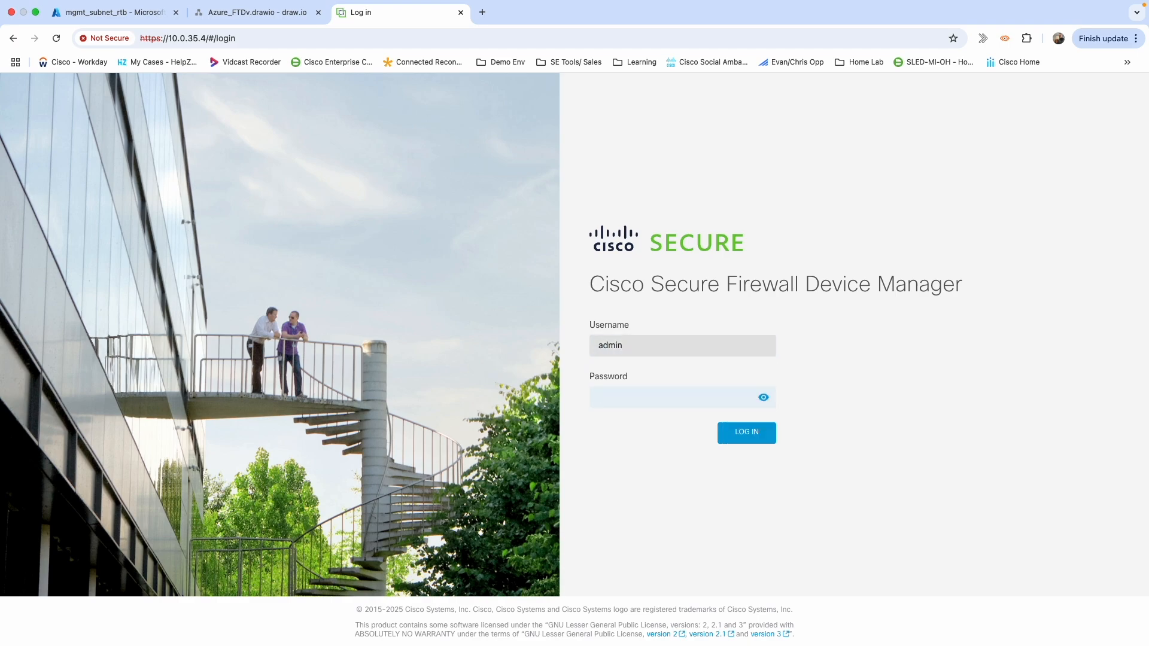
{"action": "type", "text": "••••••••"}
{"action": "key", "text": "Return"}
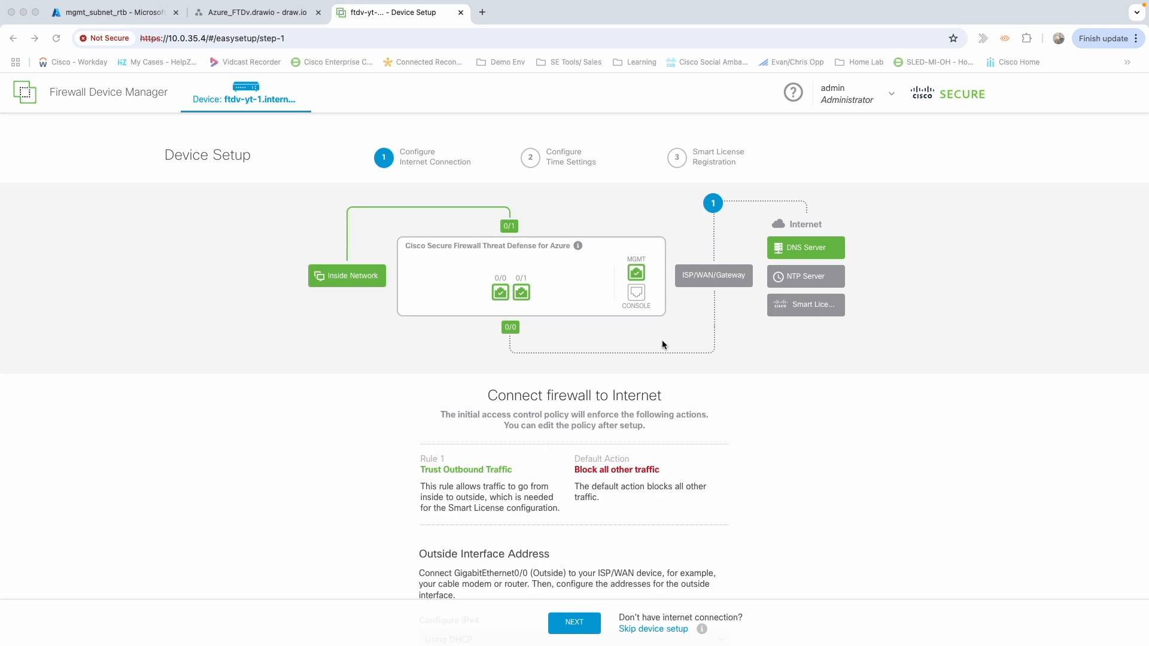
Leave the outside interface's IPv4 as Using DHCP and advance to the Time Setting (NTP) step.
{"action": "scroll", "coordinate": [662, 340], "scroll_direction": "down", "scroll_amount": 3}
{"action": "scroll", "coordinate": [662, 340], "scroll_direction": "down", "scroll_amount": 4}
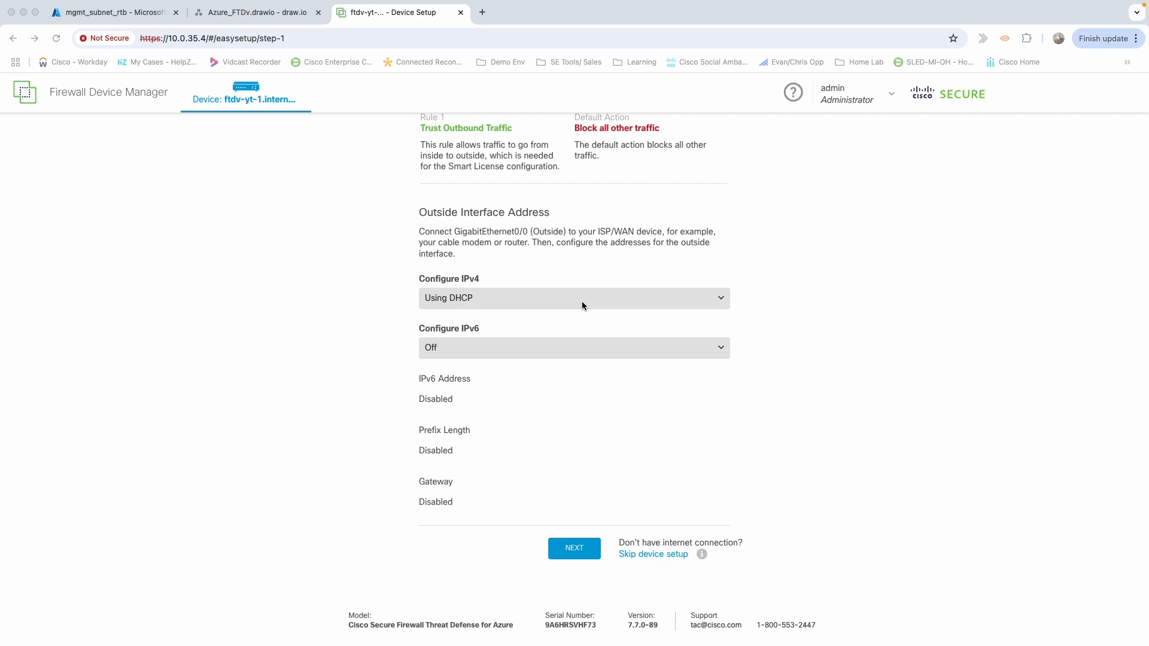
{"action": "left_click", "coordinate": [569, 555]}
{"action": "left_click", "coordinate": [568, 556]}
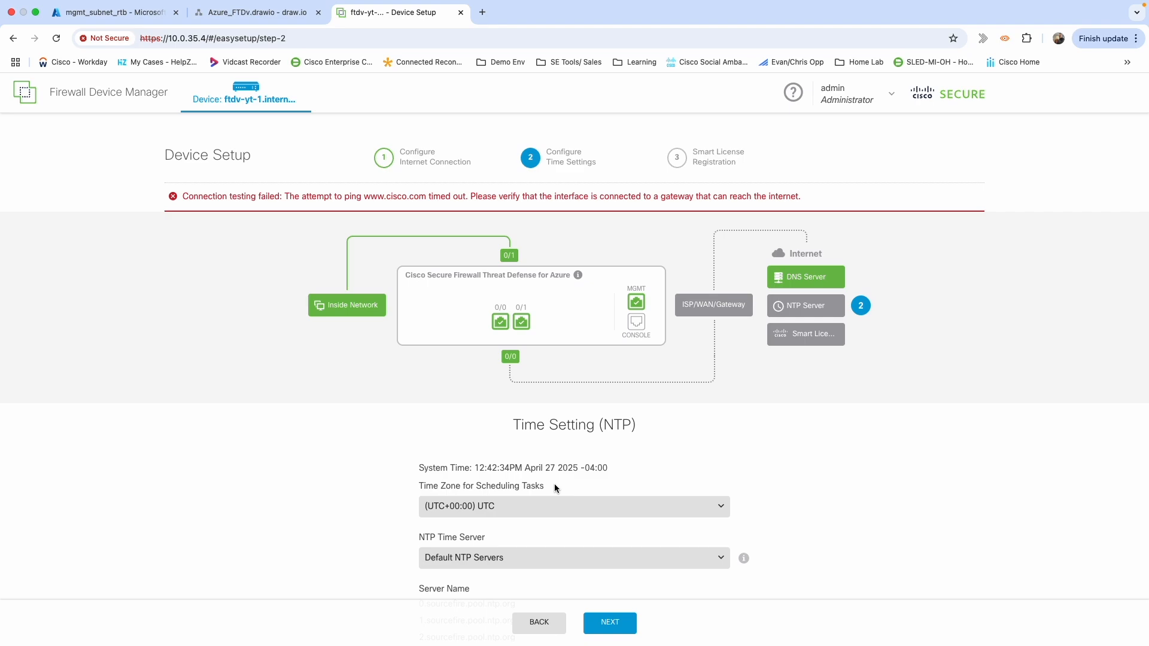
Set the time zone to (UTC-04:00) America/Detroit.
{"action": "scroll", "coordinate": [555, 488], "scroll_direction": "down", "scroll_amount": 2}
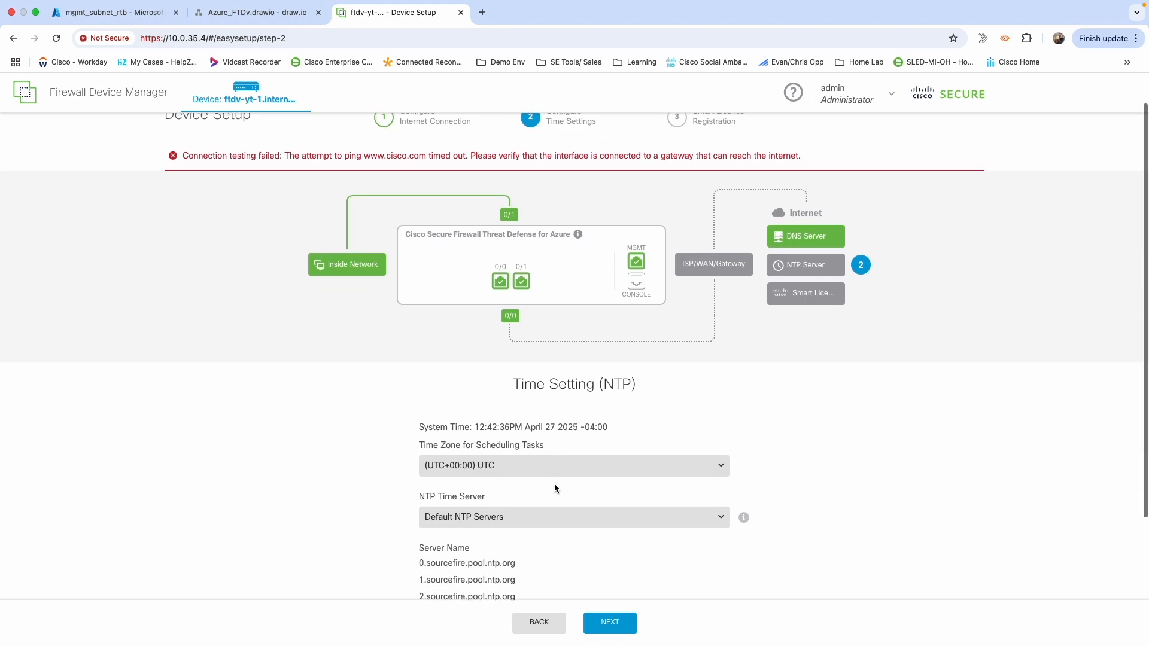
{"action": "scroll", "coordinate": [554, 488], "scroll_direction": "down", "scroll_amount": 1}
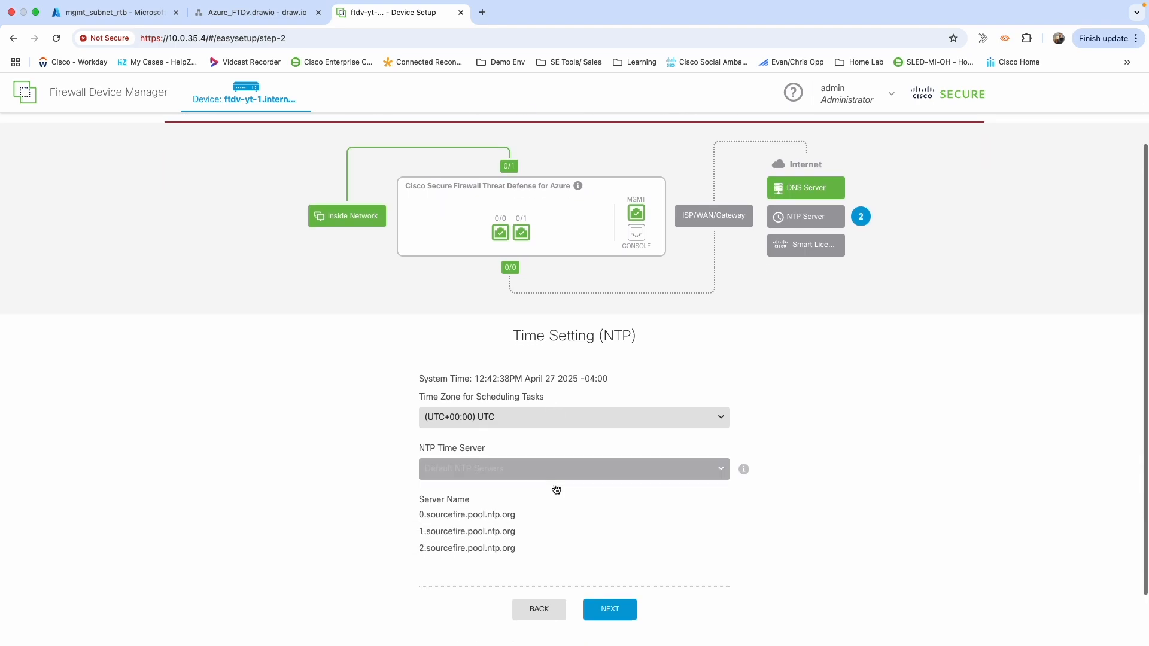
{"action": "left_click", "coordinate": [555, 413]}
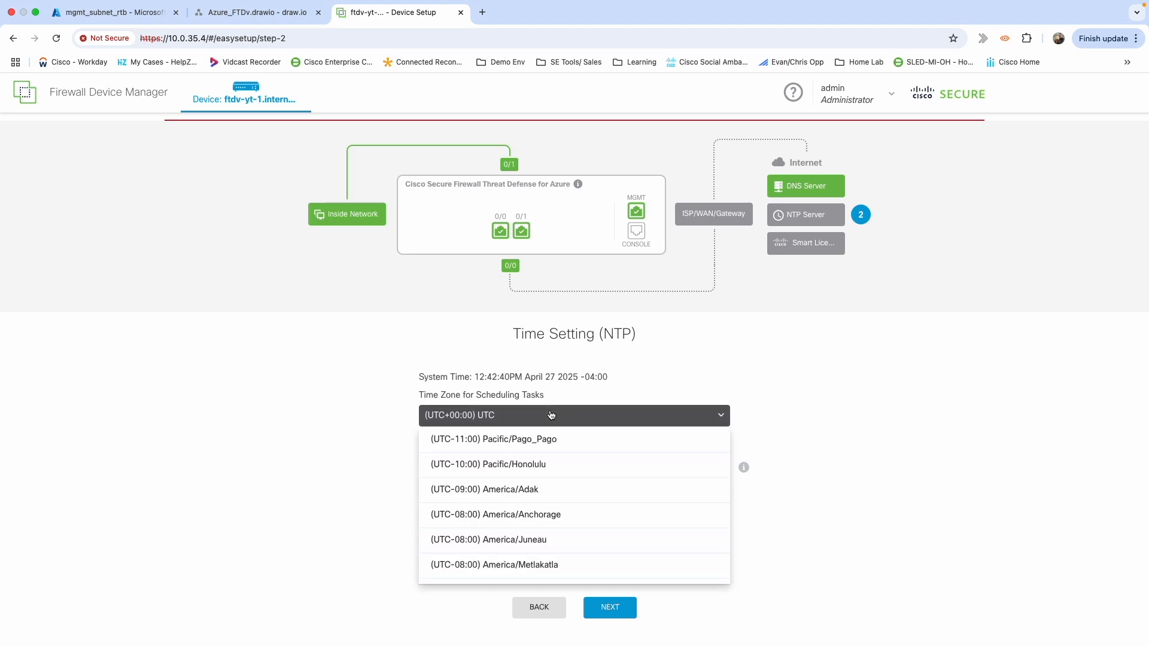
{"action": "scroll", "coordinate": [548, 488], "scroll_direction": "down", "scroll_amount": 3}
{"action": "scroll", "coordinate": [549, 491], "scroll_direction": "down", "scroll_amount": 5}
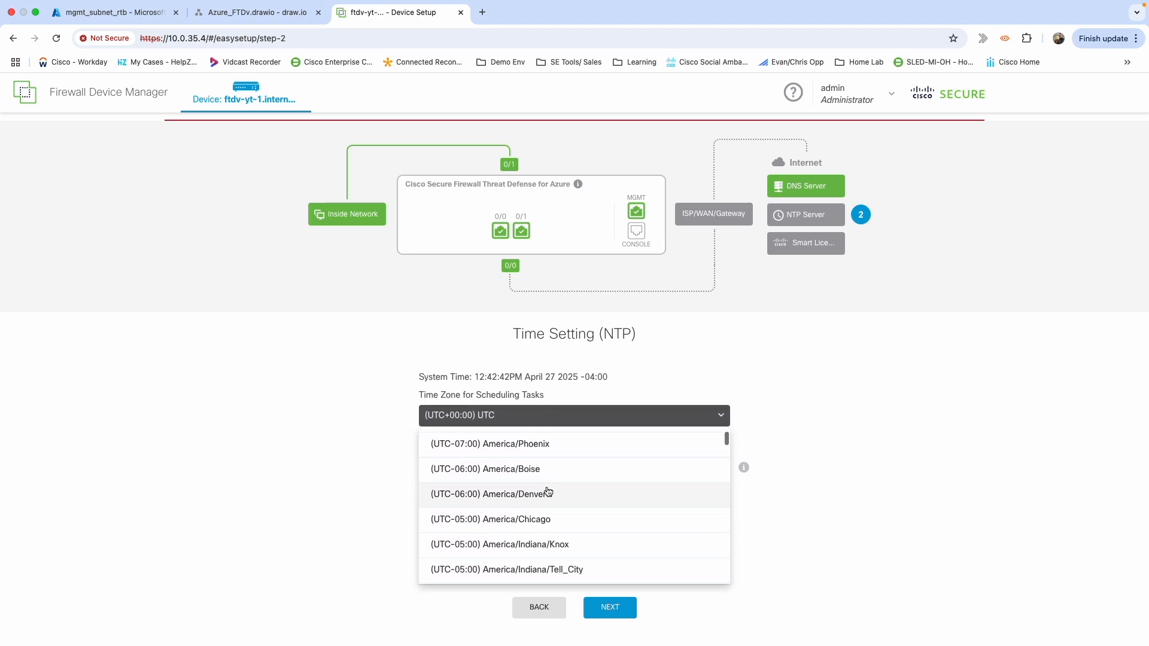
{"action": "scroll", "coordinate": [548, 491], "scroll_direction": "down", "scroll_amount": 2}
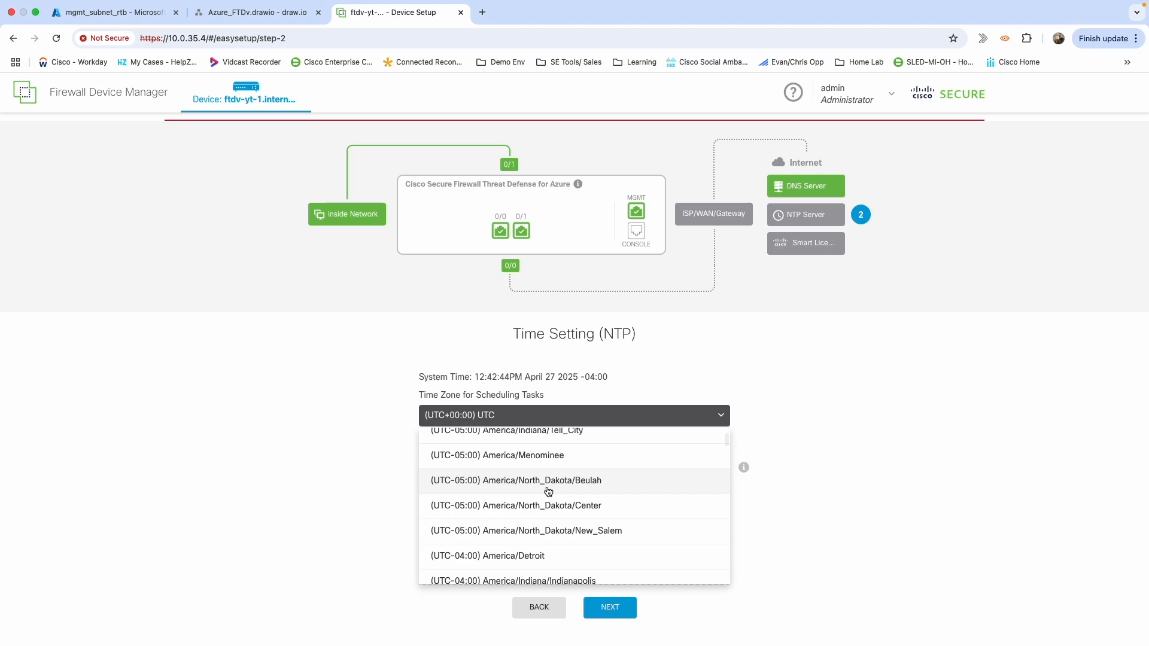
{"action": "left_click", "coordinate": [522, 512]}
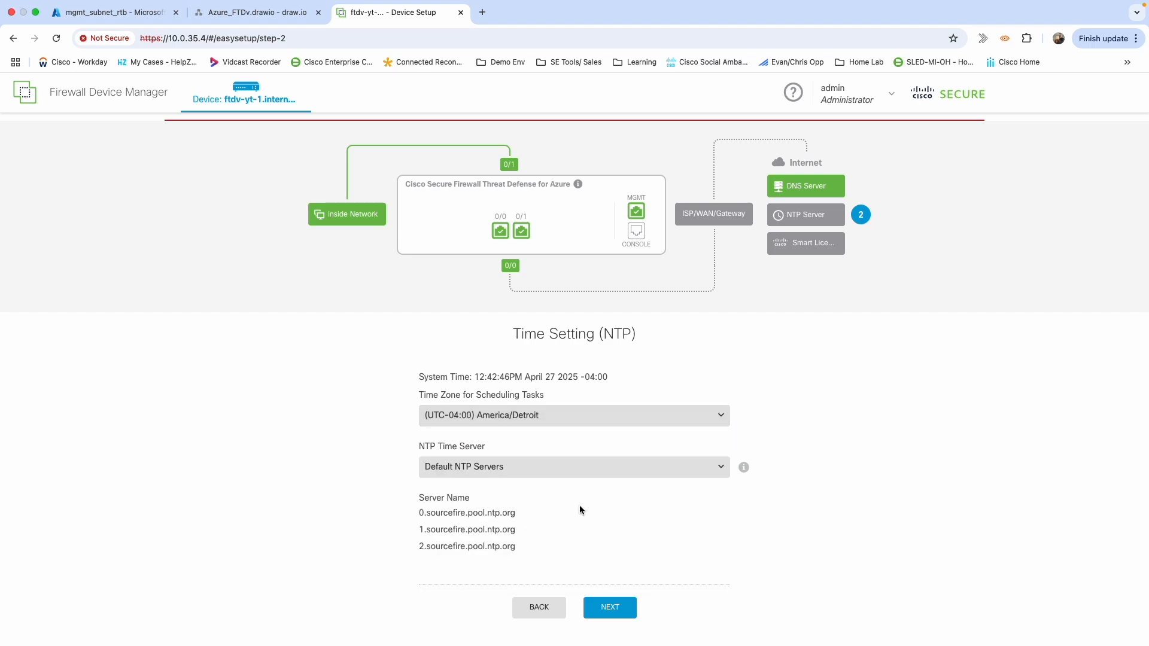
Use user-defined NTP server time.nist.gov and continue to licensing.
{"action": "left_click", "coordinate": [589, 474]}
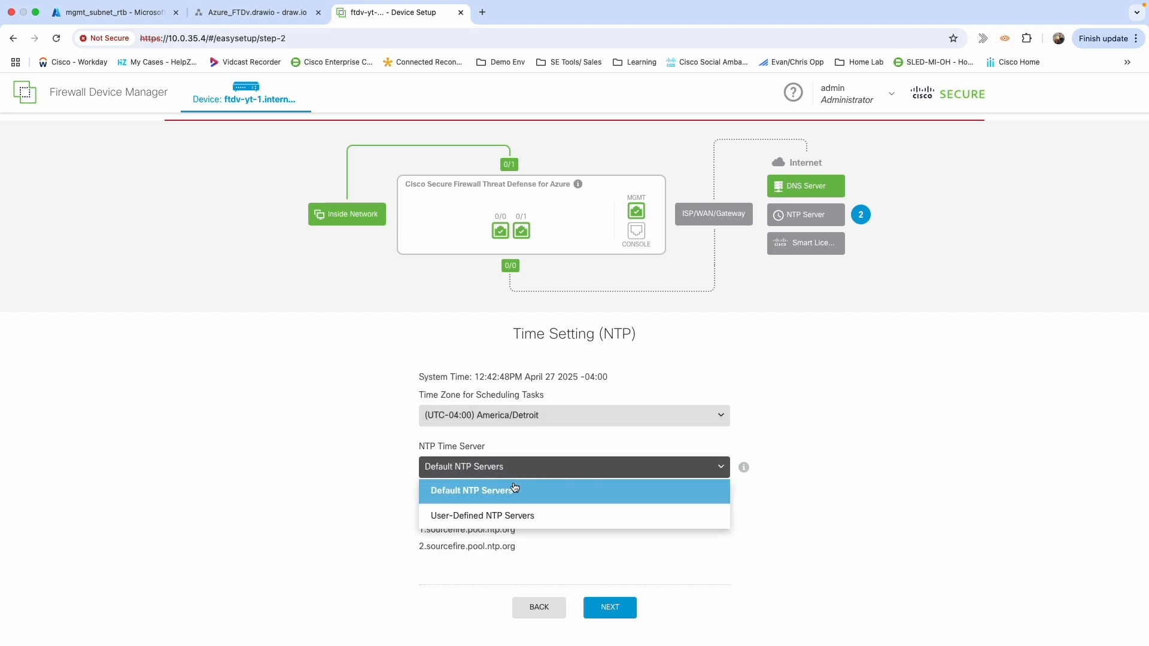
{"action": "left_click", "coordinate": [502, 515]}
{"action": "left_click", "coordinate": [476, 526]}
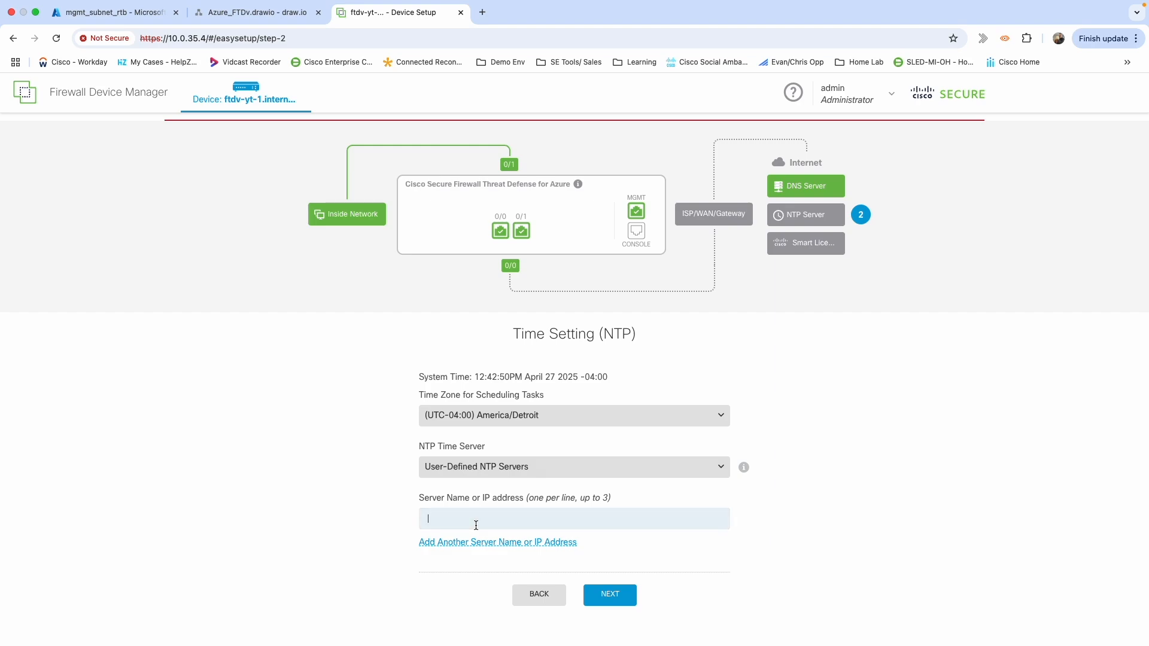
{"action": "type", "text": "time.nist.gove"}
{"action": "key", "text": "BackSpace"}
{"action": "left_click", "coordinate": [616, 604]}
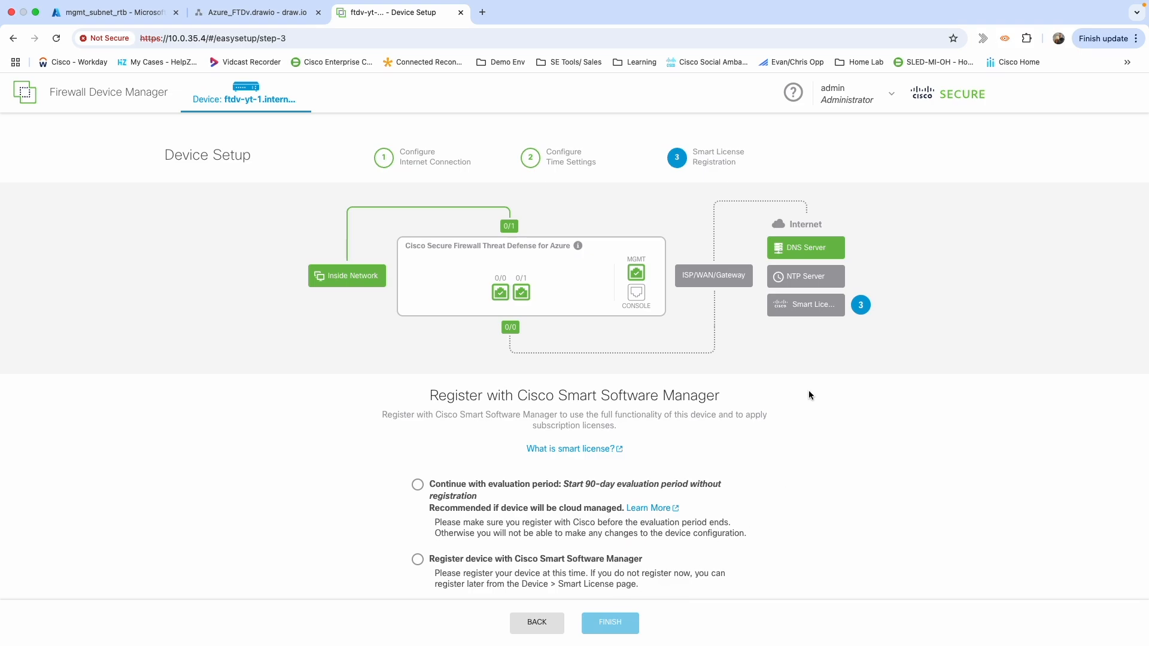
Choose the 90-day evaluation with performance tier FTDv20 - 3 Gbps and finish setup.
{"action": "scroll", "coordinate": [808, 391], "scroll_direction": "down", "scroll_amount": 3}
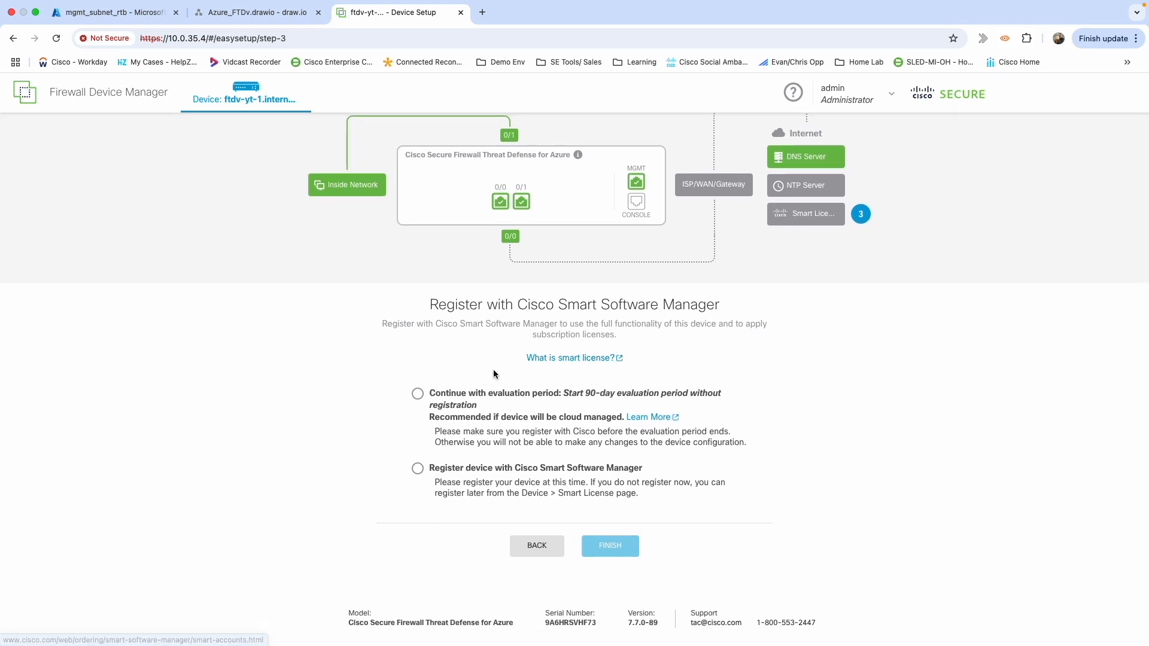
{"action": "left_click", "coordinate": [418, 395]}
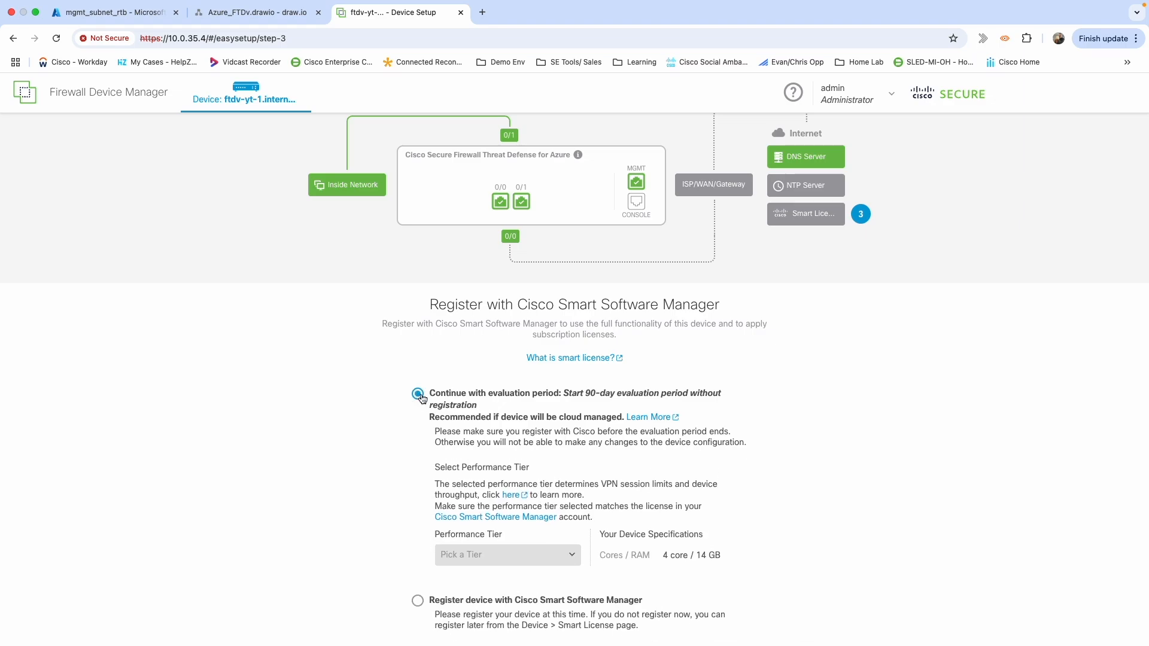
{"action": "scroll", "coordinate": [539, 418], "scroll_direction": "down", "scroll_amount": 2}
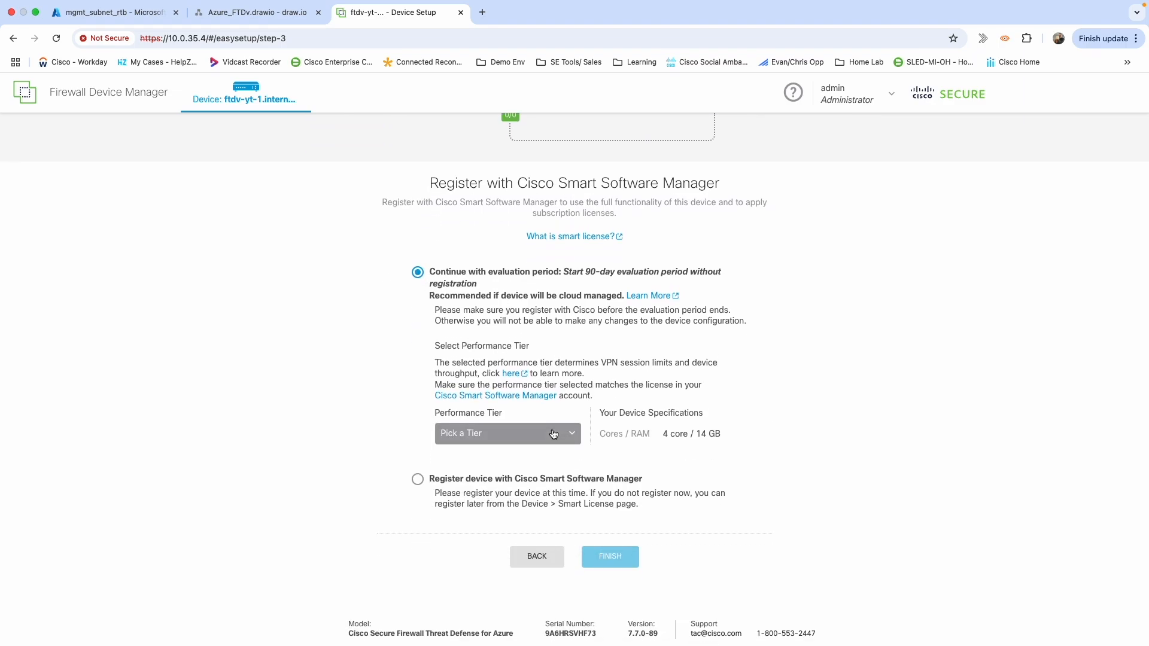
{"action": "left_click", "coordinate": [553, 434]}
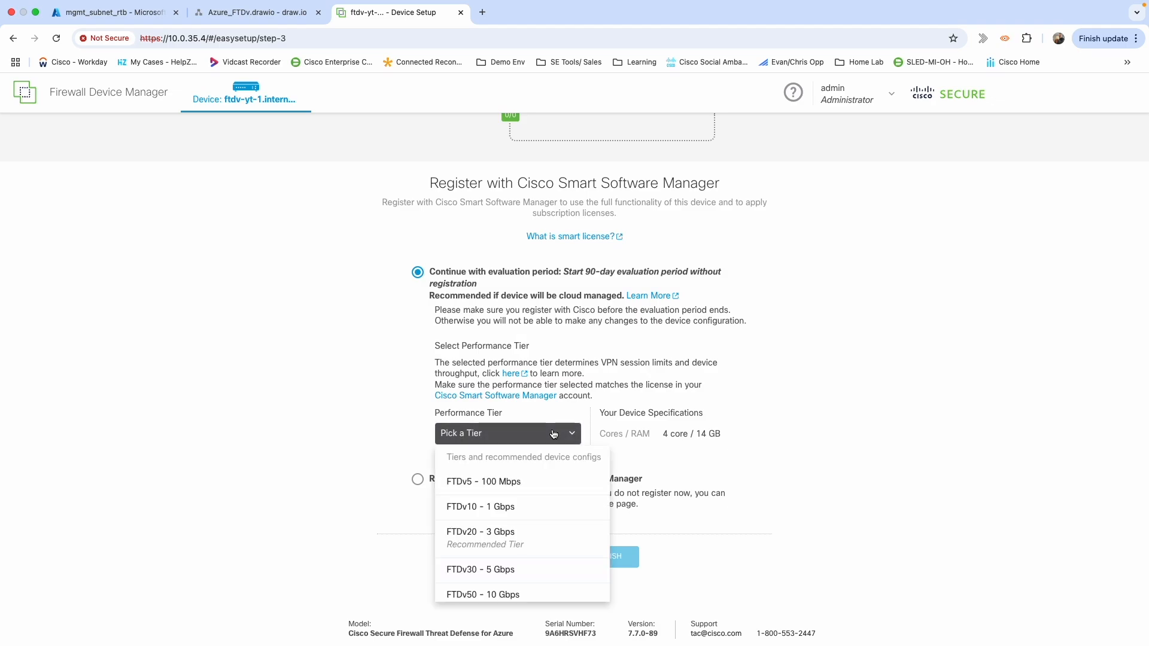
{"action": "left_click", "coordinate": [474, 546]}
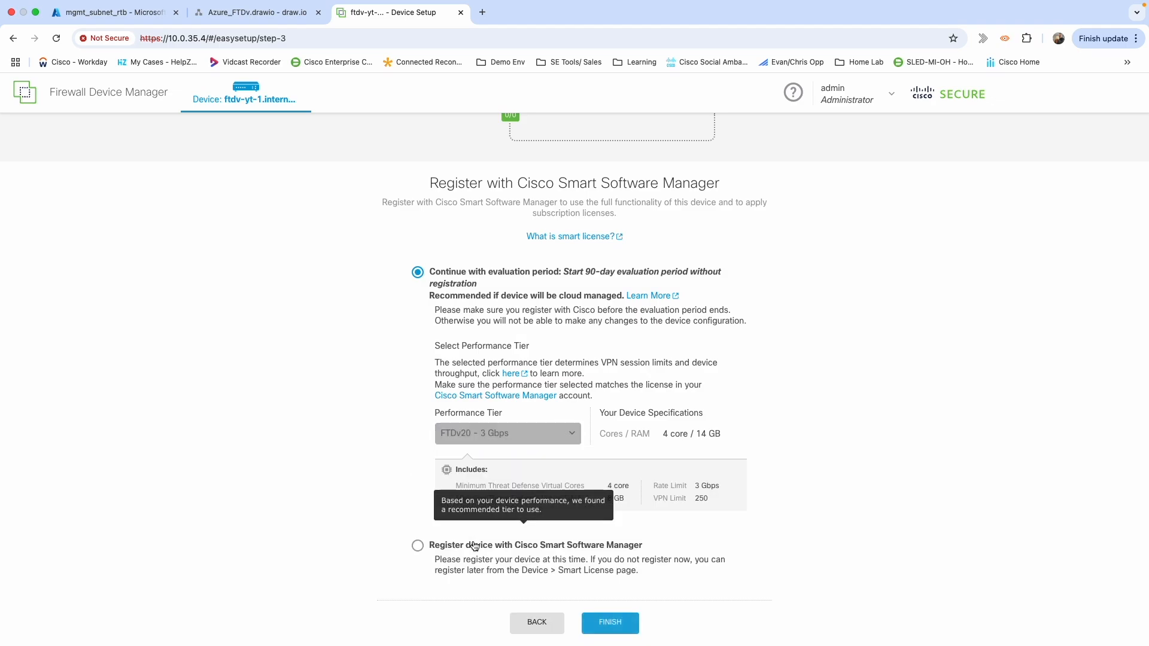
{"action": "scroll", "coordinate": [704, 457], "scroll_direction": "down", "scroll_amount": 2}
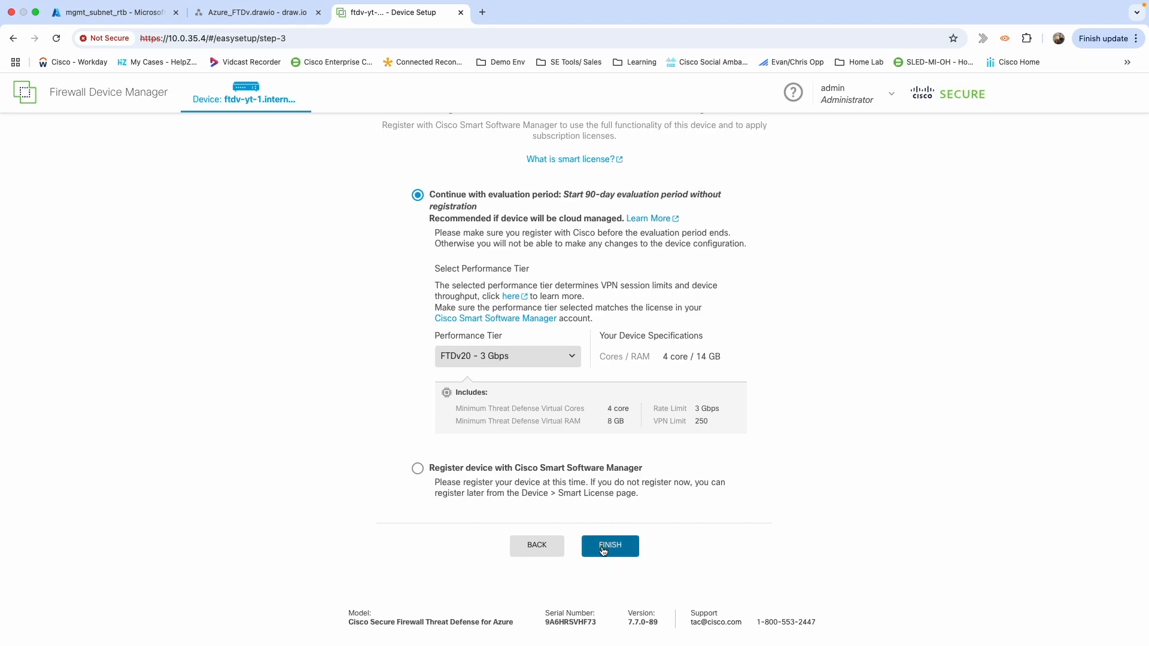
{"action": "left_click", "coordinate": [603, 551]}
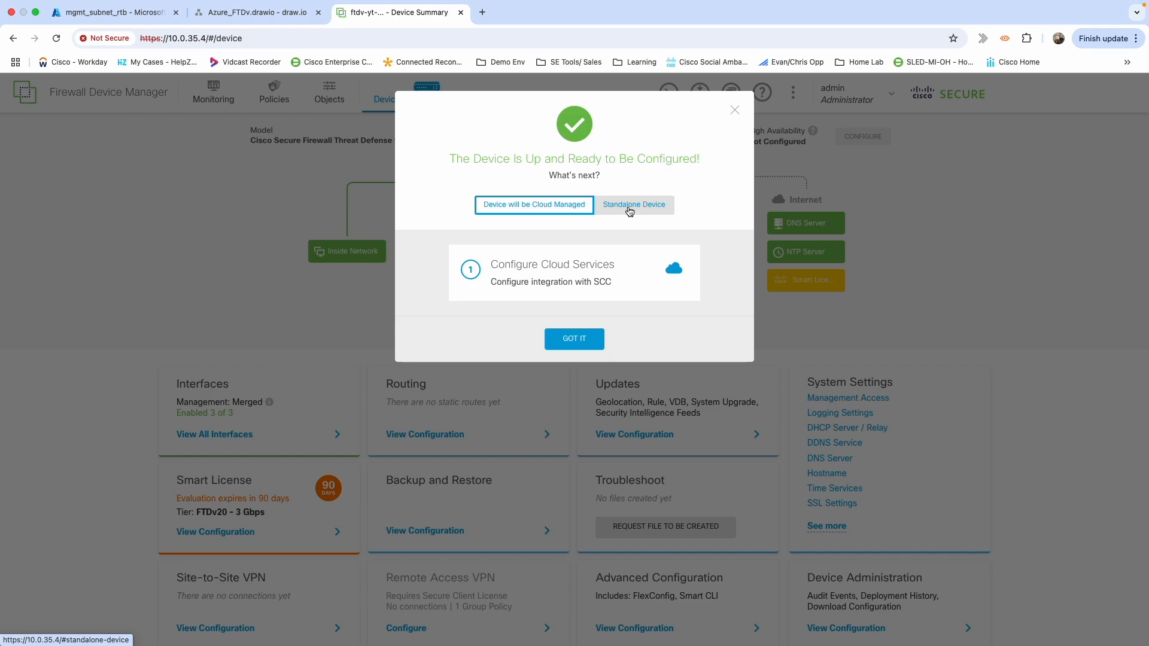
Choose Standalone Device, dismiss the notice, and edit GigabitEthernet0/1 from View All Interfaces.
{"action": "left_click", "coordinate": [629, 212]}
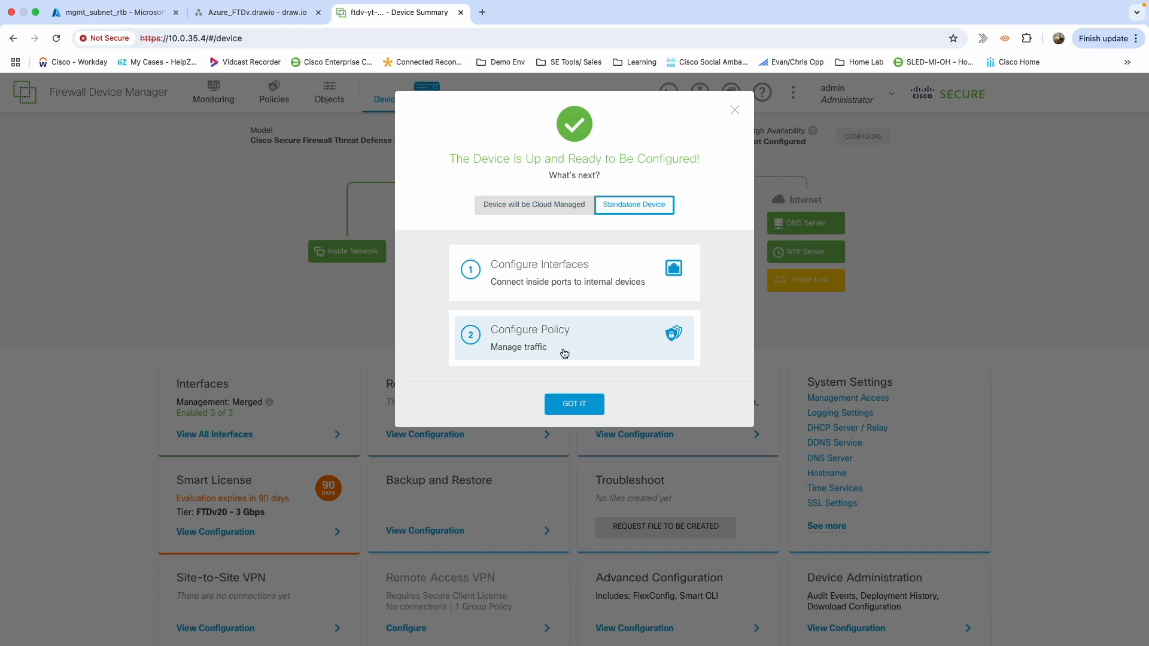
{"action": "left_click", "coordinate": [575, 405]}
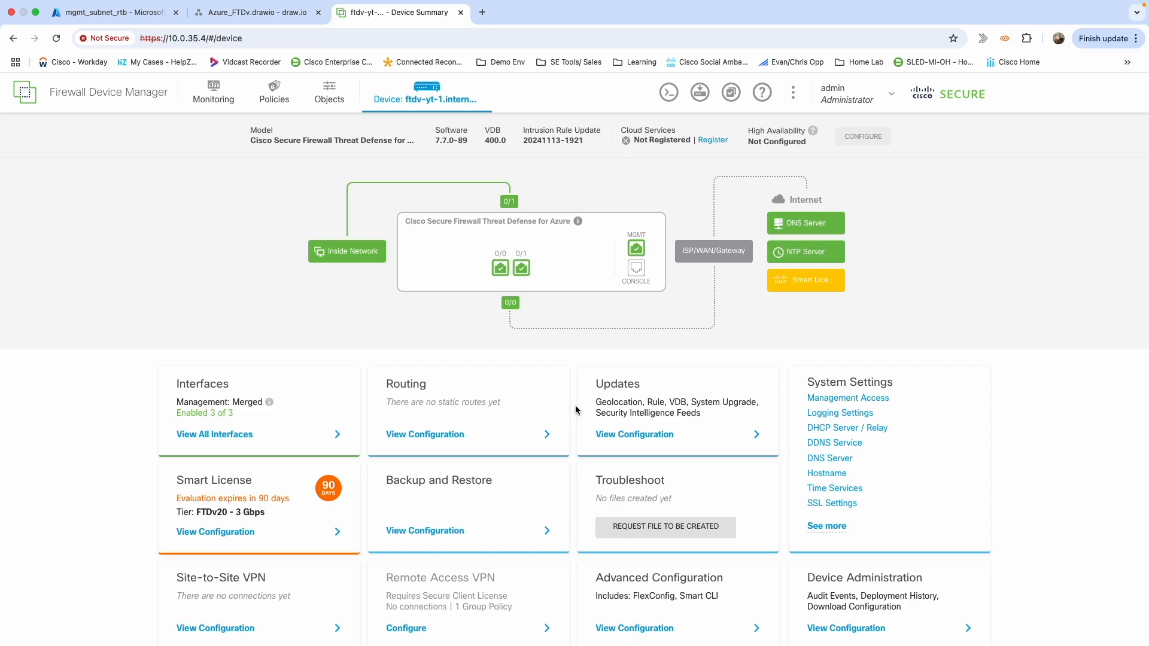
{"action": "scroll", "coordinate": [576, 410], "scroll_direction": "down", "scroll_amount": 1}
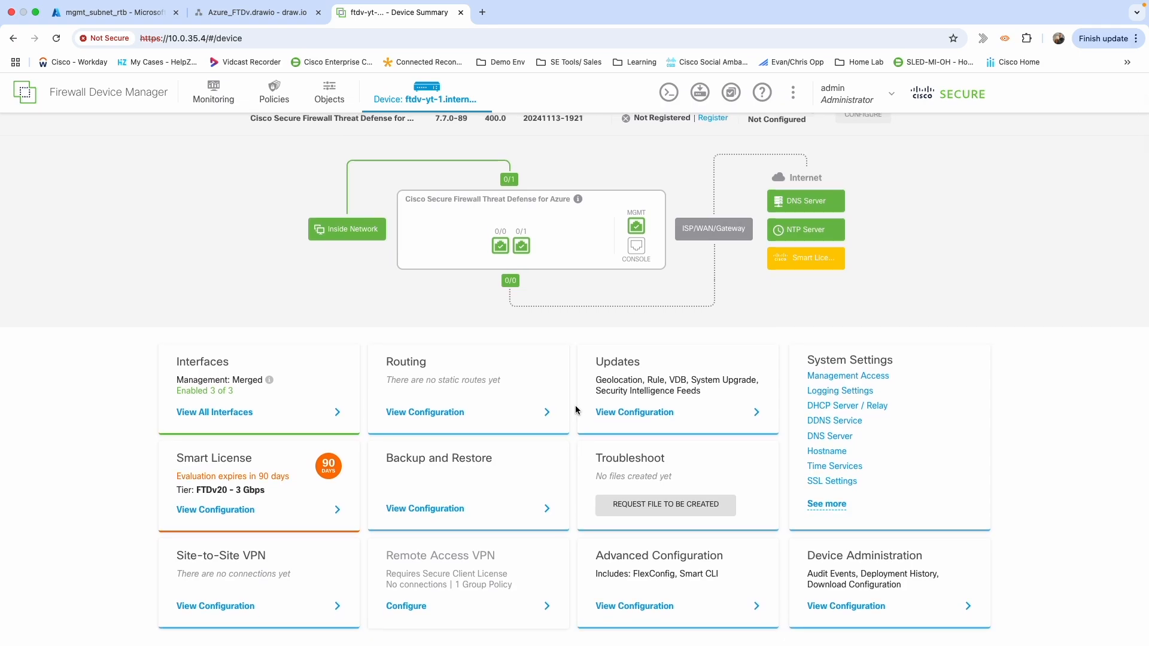
{"action": "left_click", "coordinate": [225, 418]}
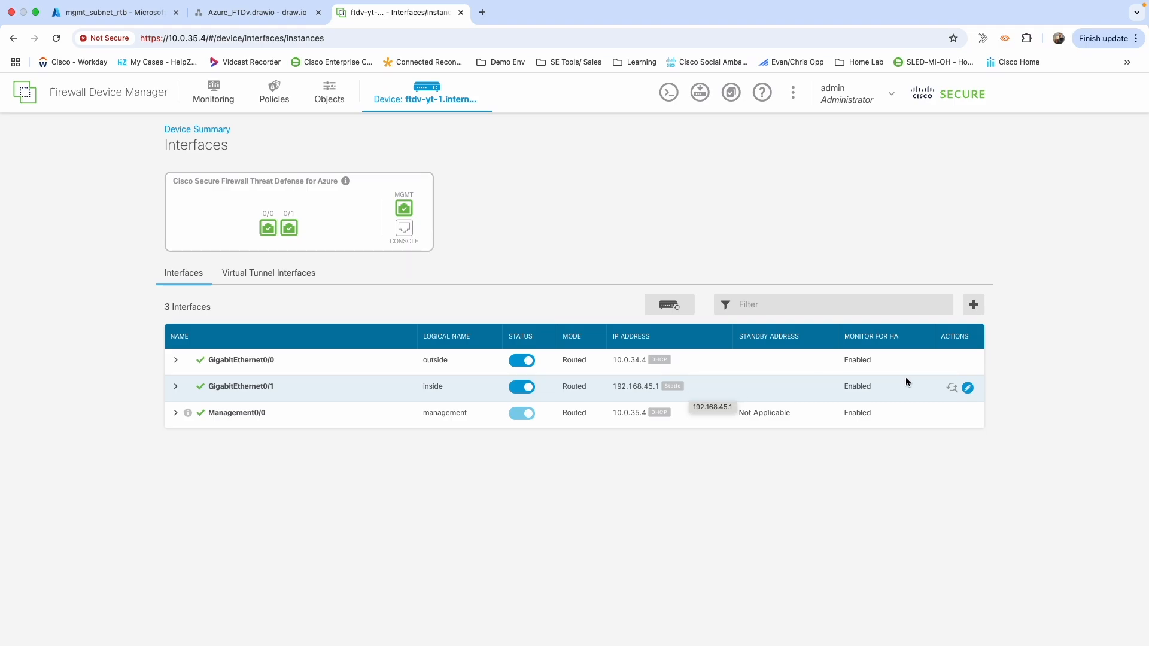
{"action": "left_click", "coordinate": [968, 387]}
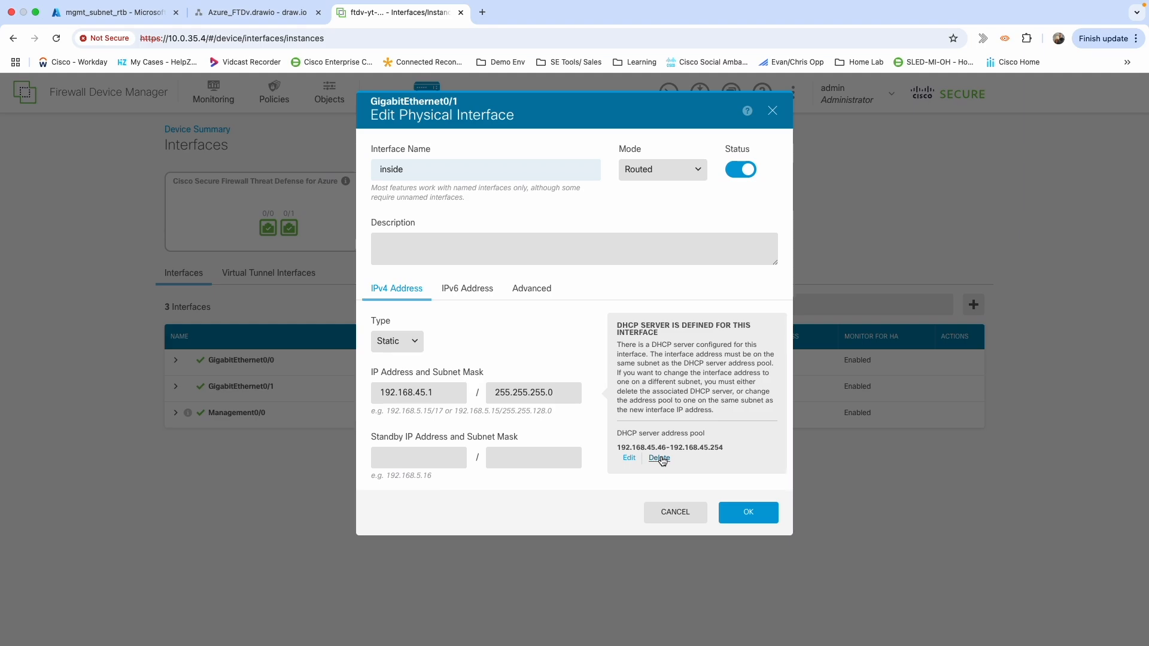
Delete GigabitEthernet0/1's DHCP server pool, set its IPv4 type to DHCP, and save.
{"action": "left_click", "coordinate": [660, 458]}
{"action": "left_click", "coordinate": [718, 194]}
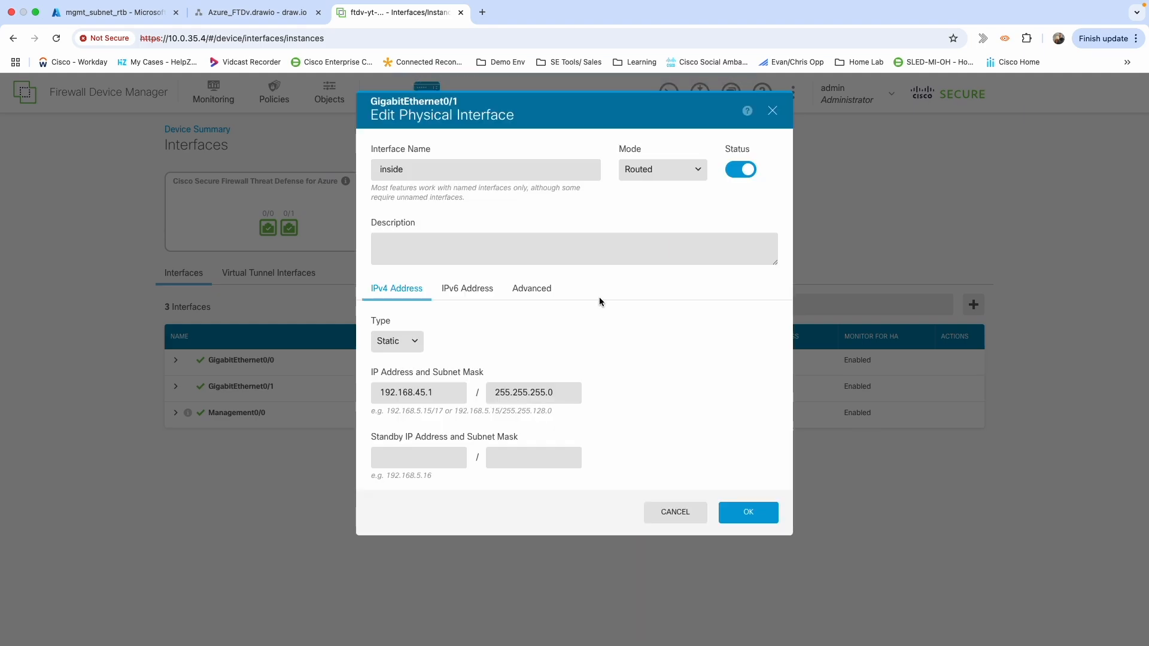
{"action": "left_click", "coordinate": [404, 342]}
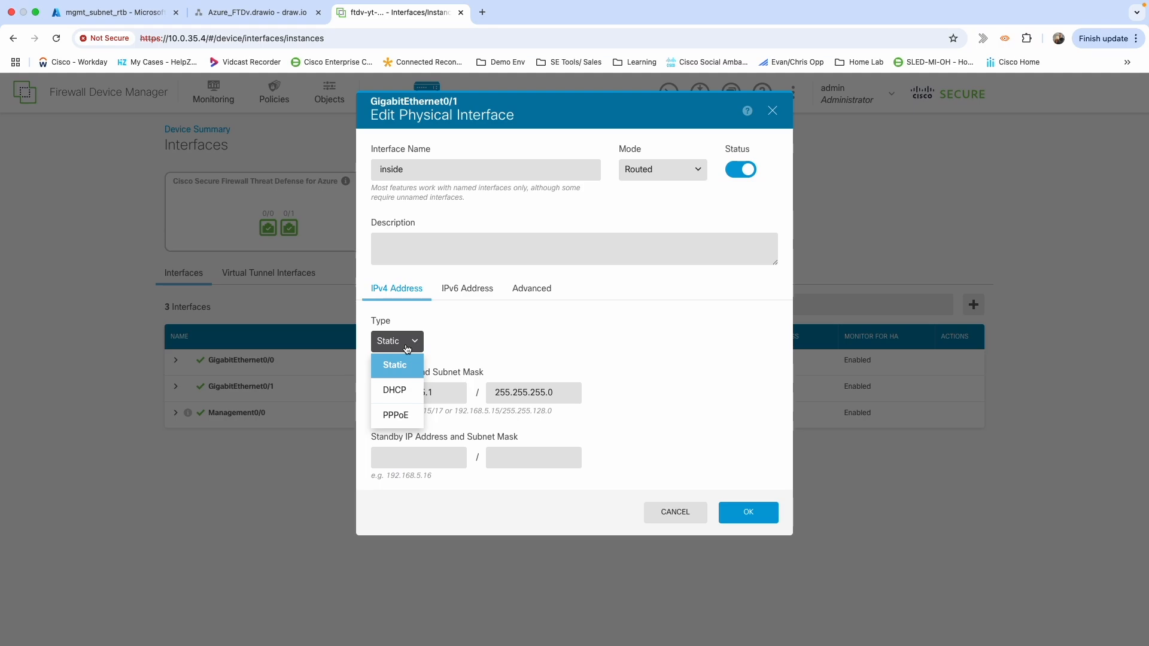
{"action": "left_click", "coordinate": [393, 391]}
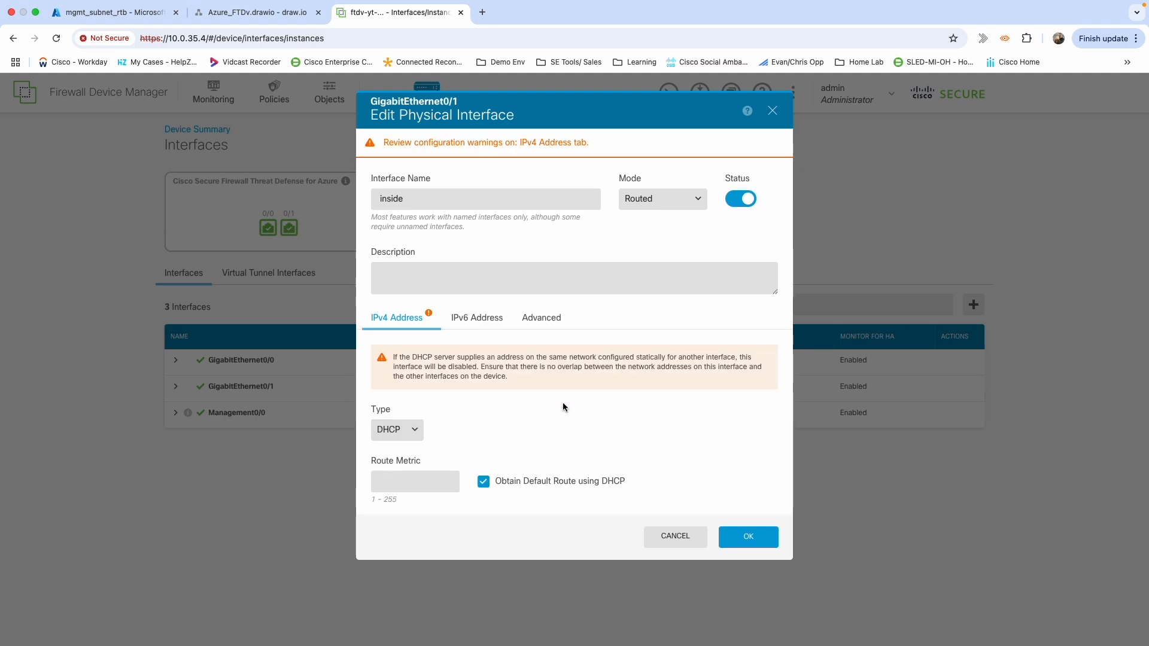
{"action": "left_click", "coordinate": [742, 541]}
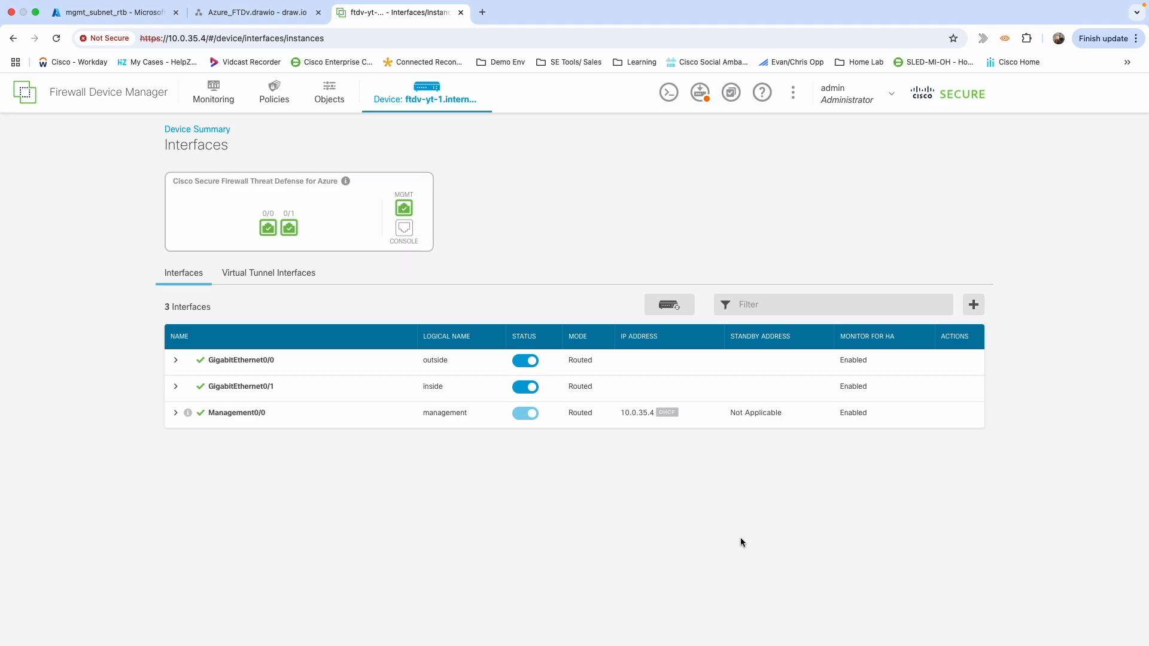
Deploy the pending interface changes, giving inside 10.0.32.4, and go back to the Device Summary.
{"action": "left_click", "coordinate": [696, 94]}
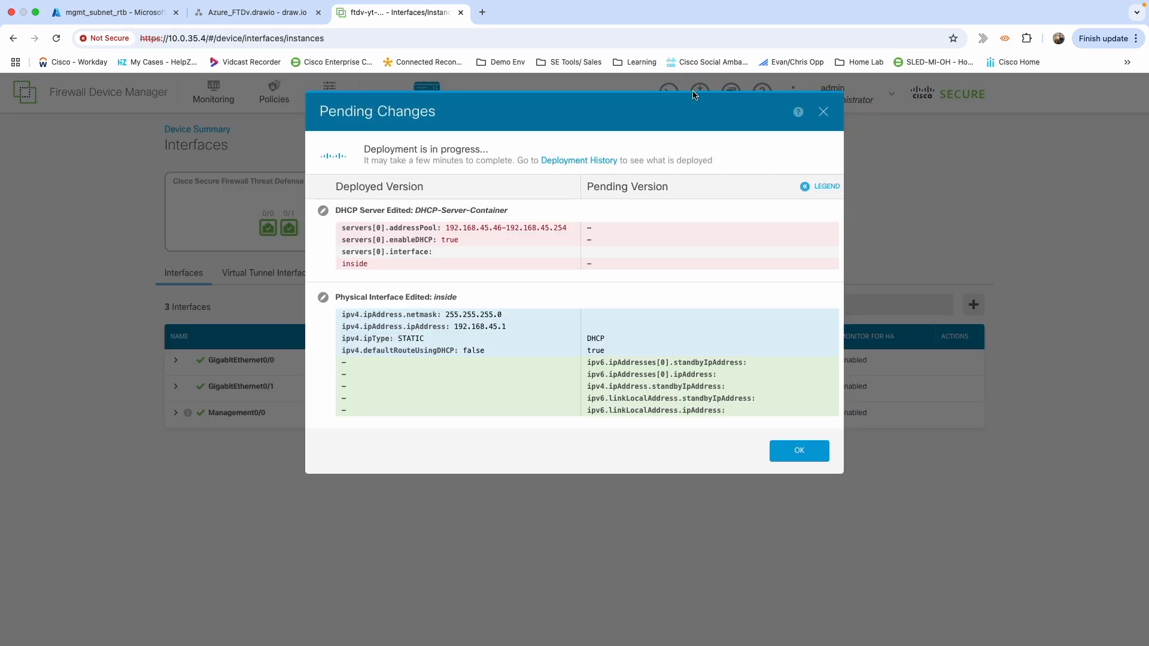
{"action": "left_click", "coordinate": [788, 456]}
{"action": "left_click", "coordinate": [797, 339]}
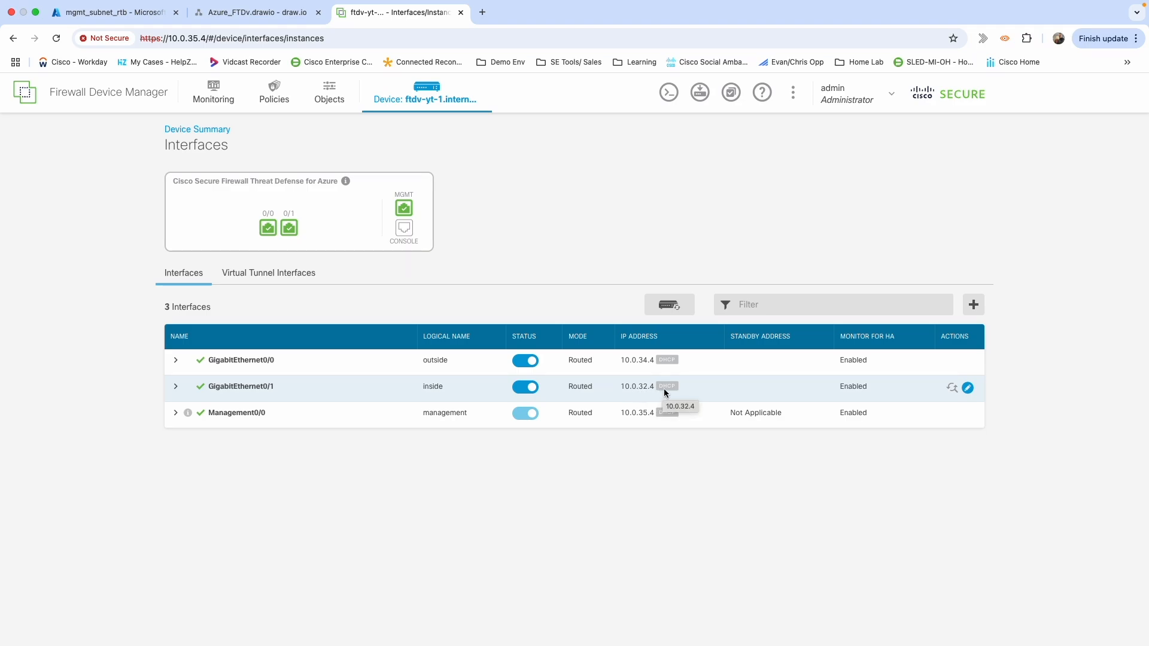
{"action": "left_click", "coordinate": [427, 92]}
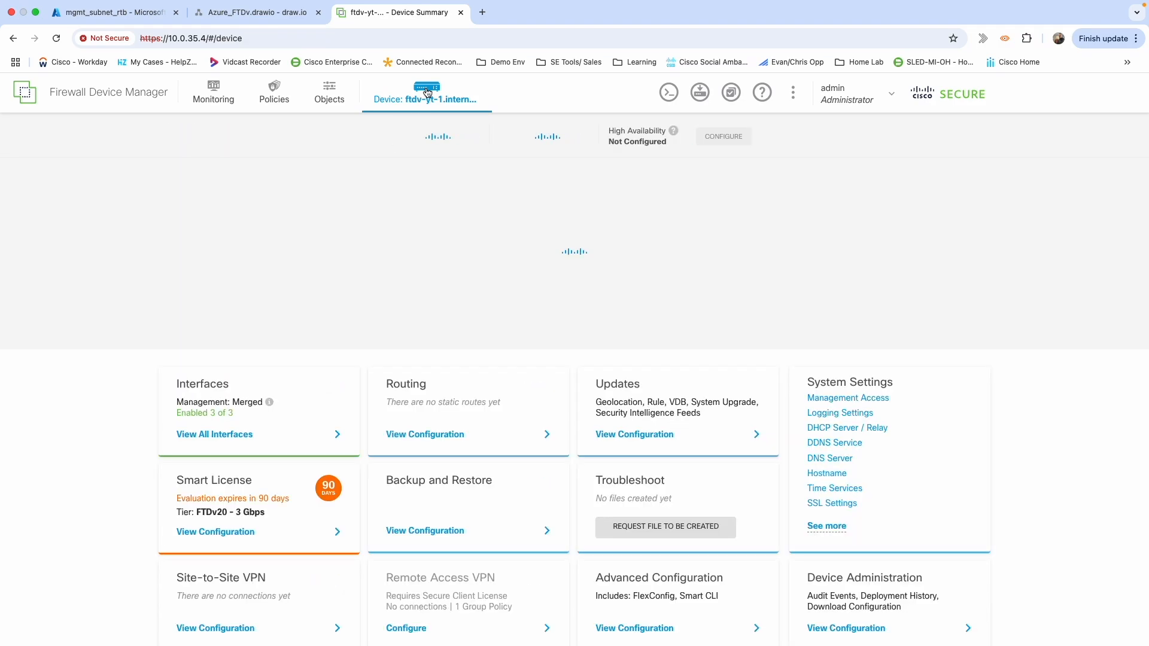
Add static route Default_Route_Out on the outside interface with network any-ipv4, leaving the gateway unset.
{"action": "left_click", "coordinate": [432, 441]}
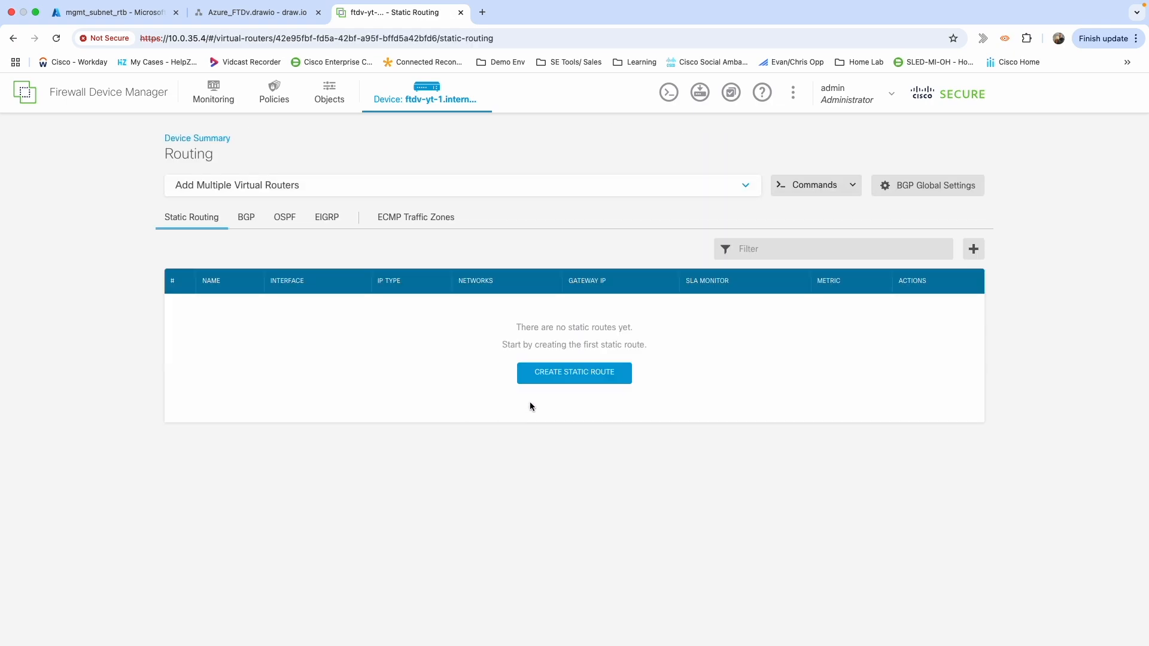
{"action": "left_click", "coordinate": [548, 376]}
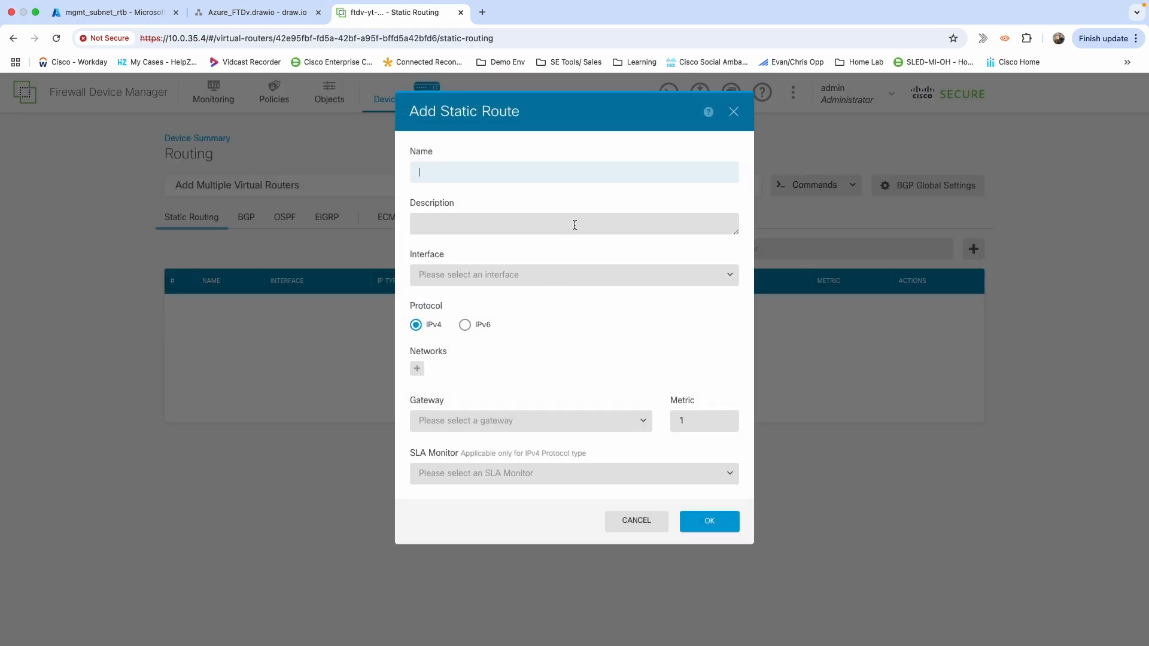
{"action": "type", "text": "Default_Route_Out"}
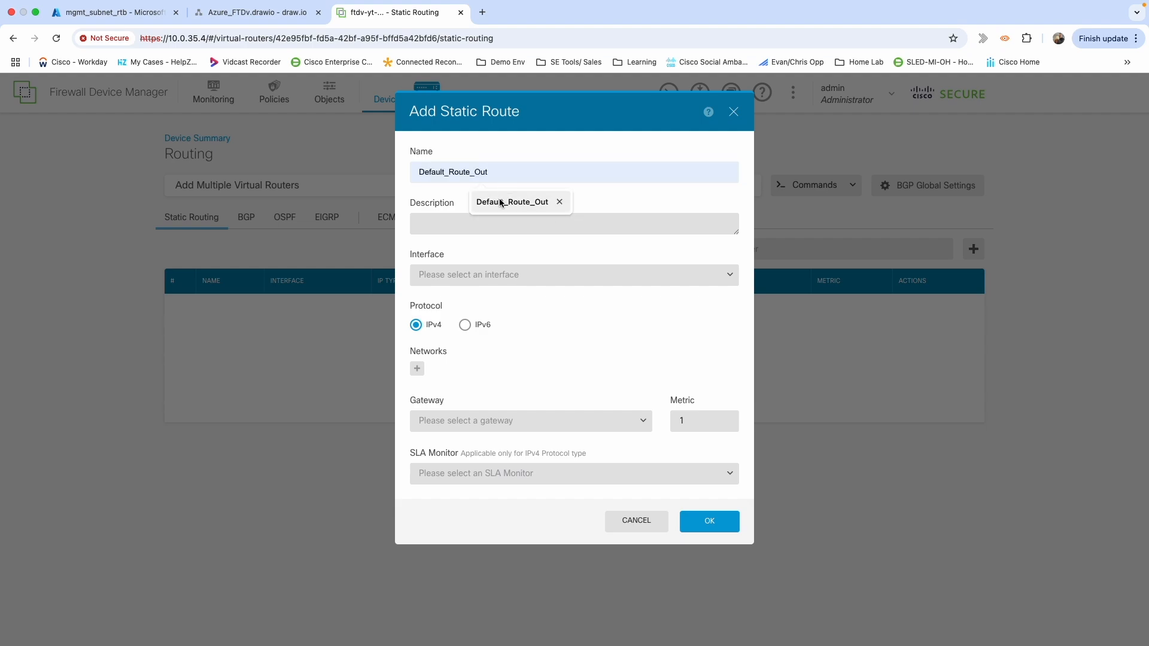
{"action": "left_click", "coordinate": [501, 204]}
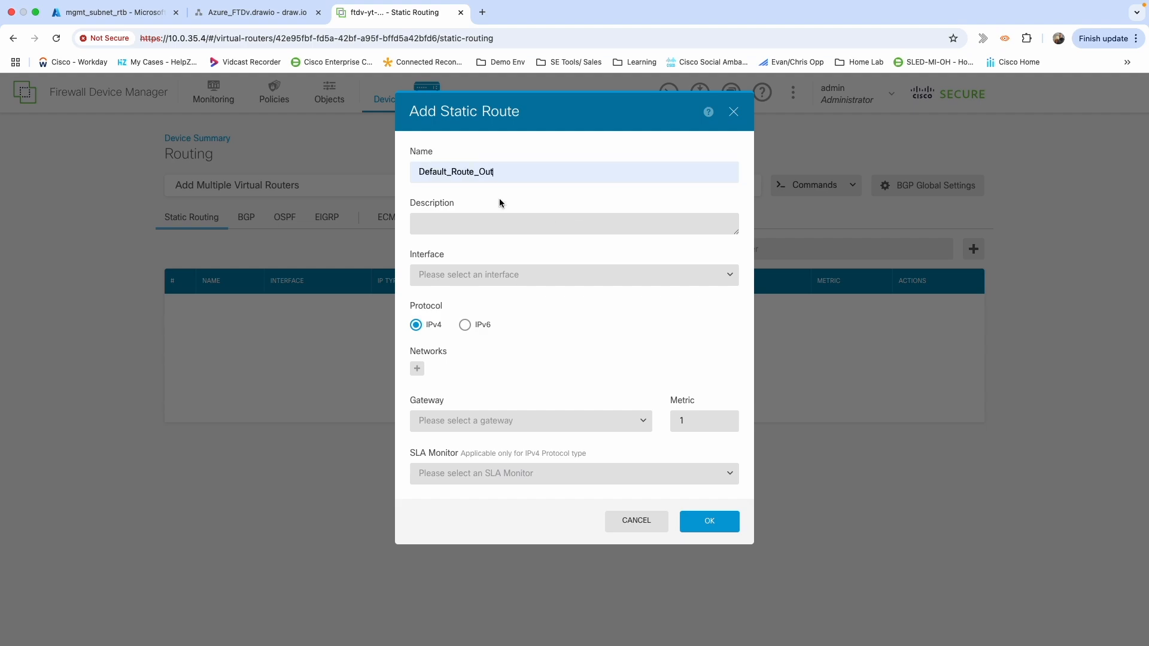
{"action": "left_click", "coordinate": [481, 280]}
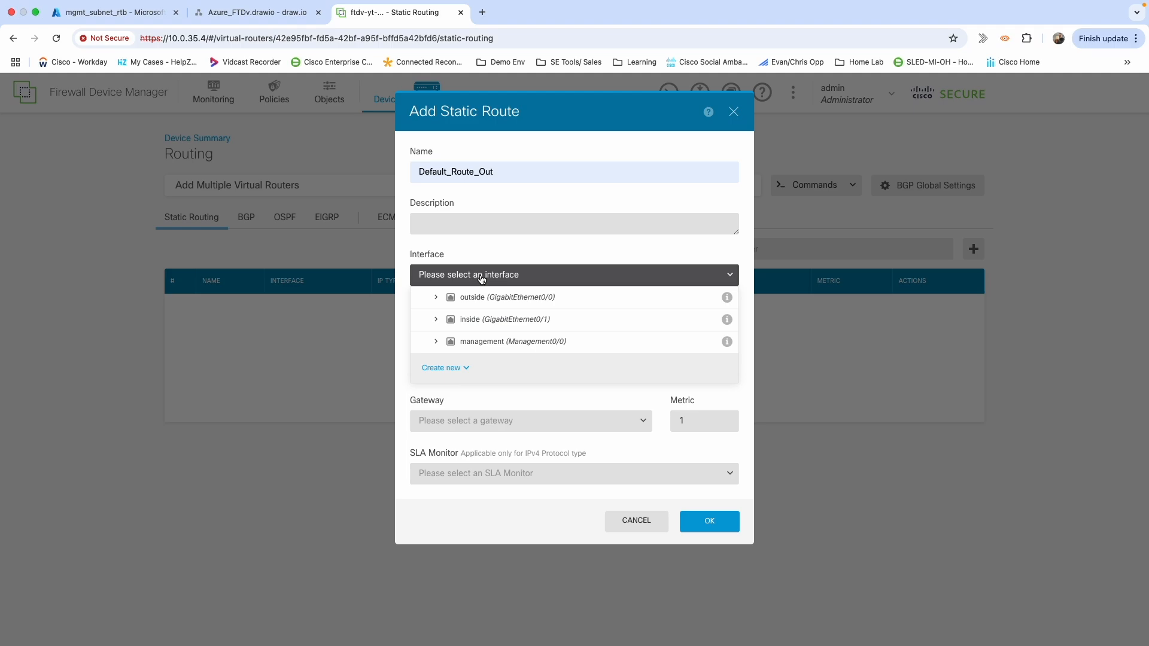
{"action": "left_click", "coordinate": [476, 298]}
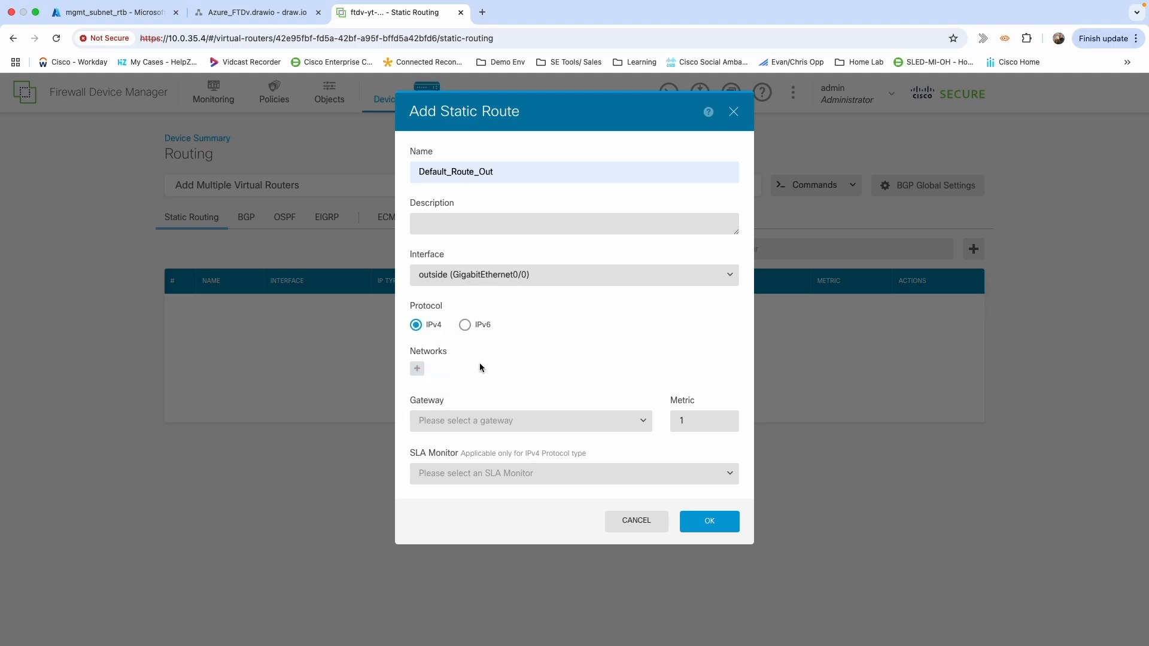
{"action": "left_click", "coordinate": [417, 368]}
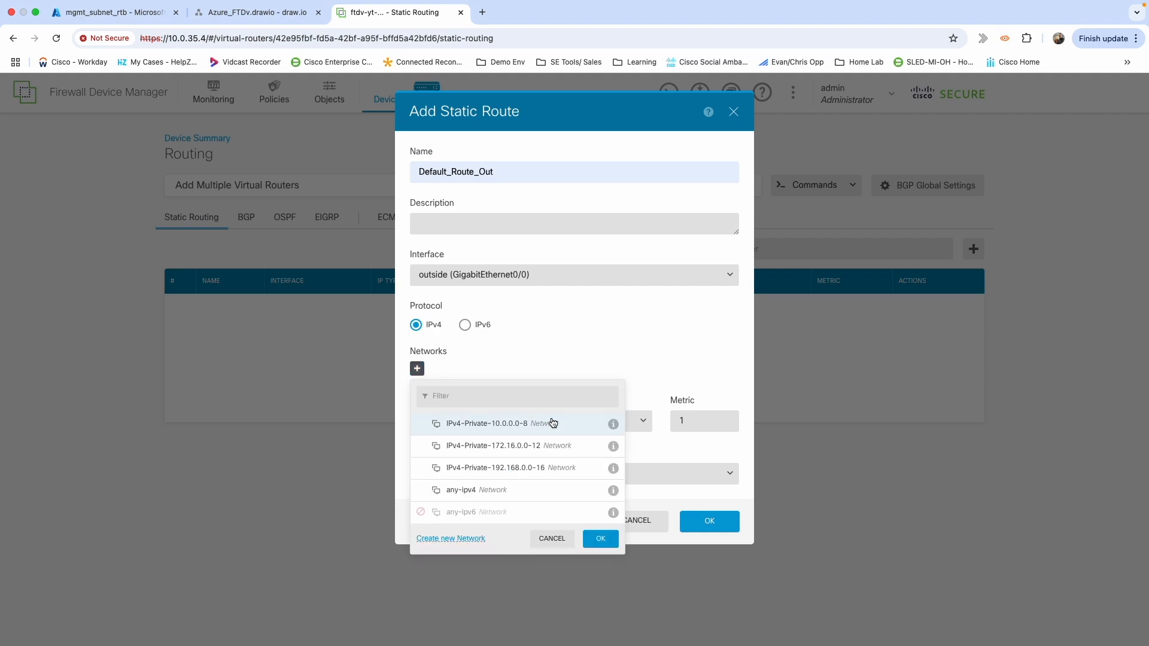
{"action": "left_click", "coordinate": [466, 494]}
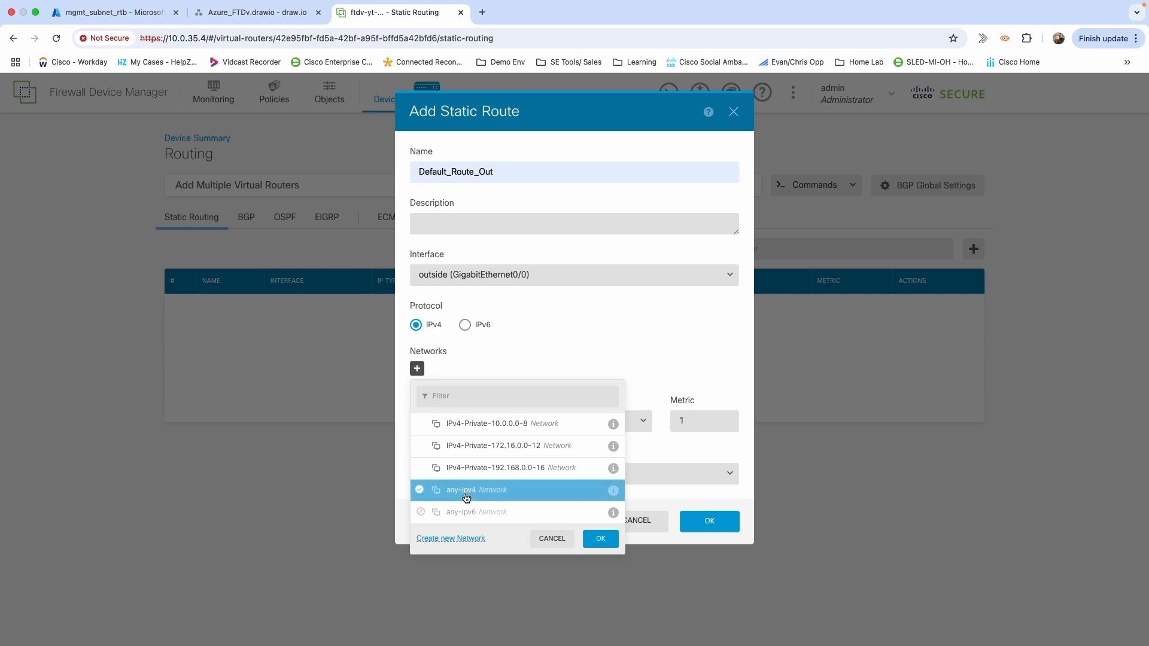
{"action": "left_click", "coordinate": [594, 537]}
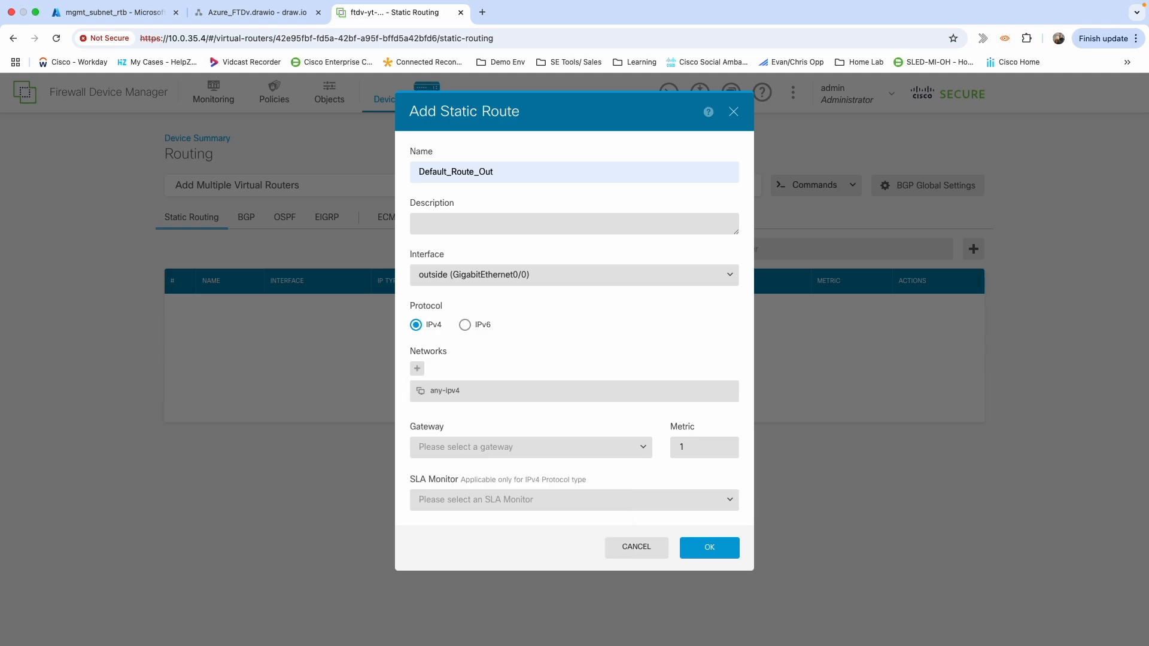
{"action": "left_click", "coordinate": [494, 452]}
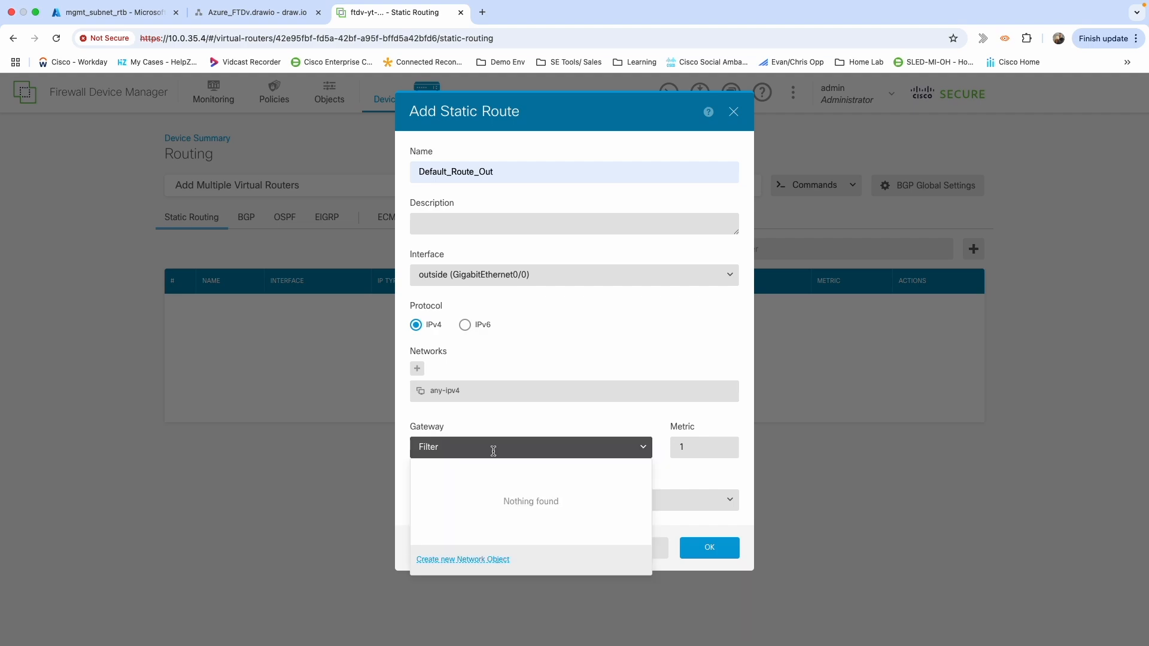
Create a new host network object outside_gw with address 10.0.34.1.
{"action": "left_click", "coordinate": [453, 561]}
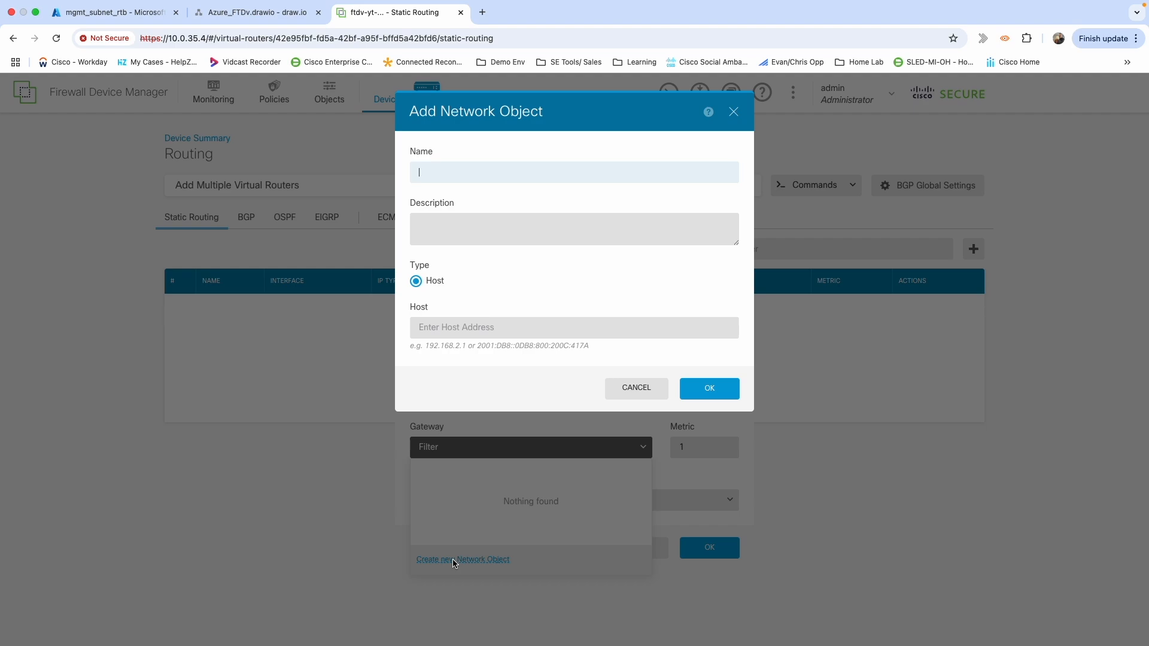
{"action": "type", "text": "out"}
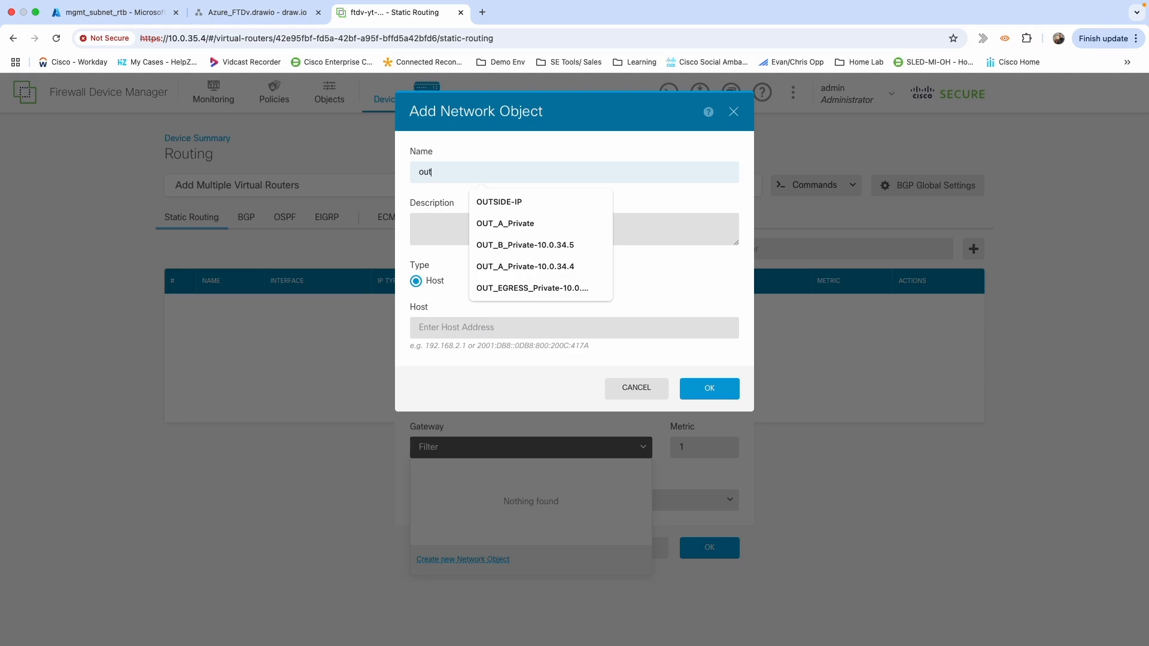
{"action": "type", "text": "side"}
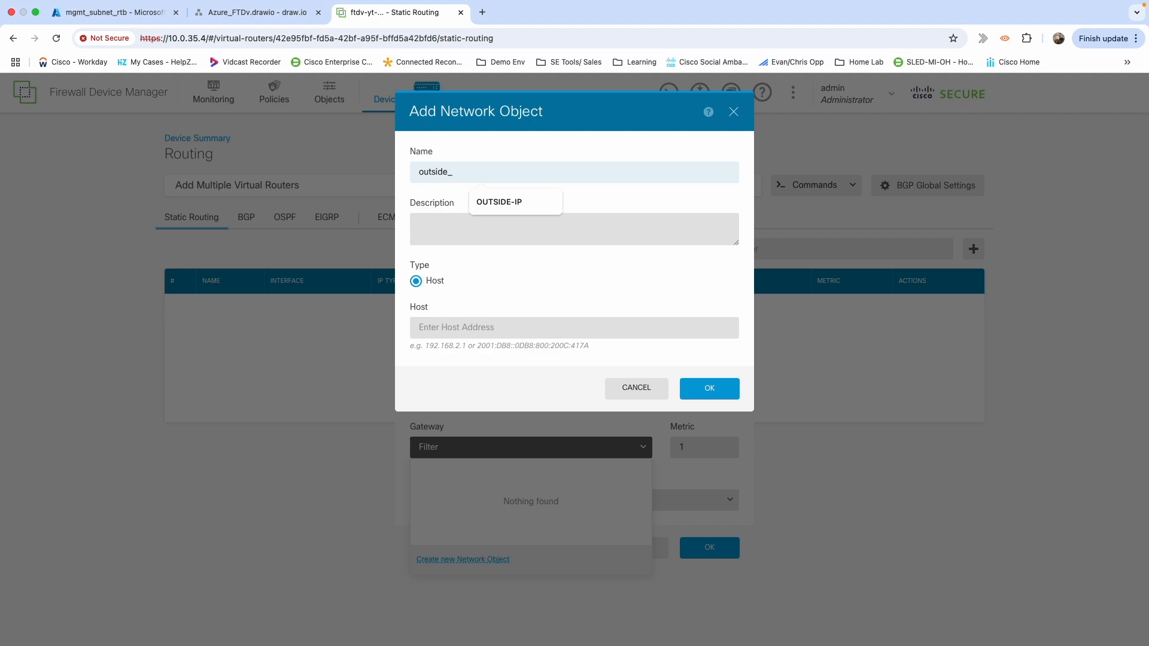
{"action": "type", "text": "_gw"}
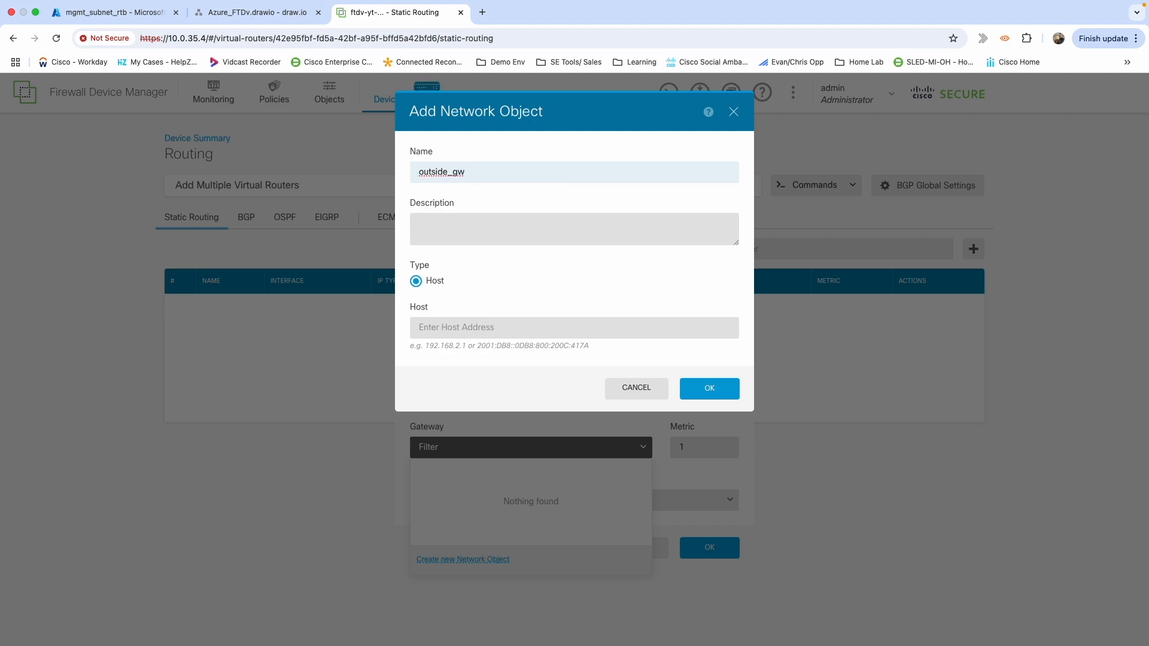
{"action": "left_click", "coordinate": [558, 288]}
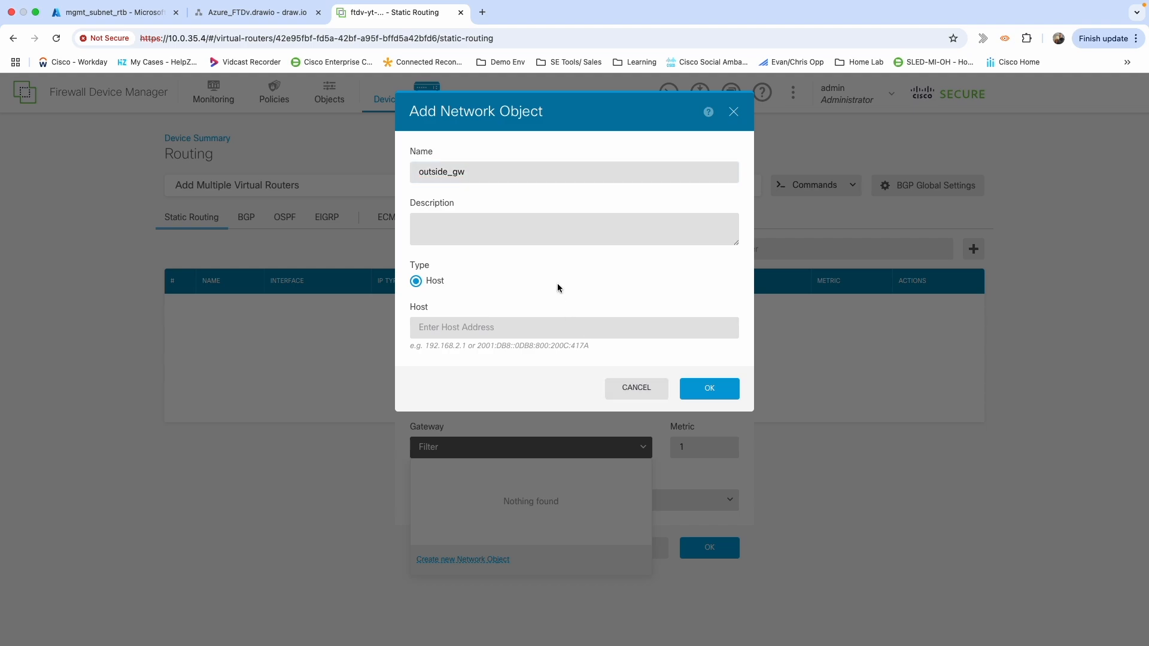
{"action": "left_click", "coordinate": [504, 330]}
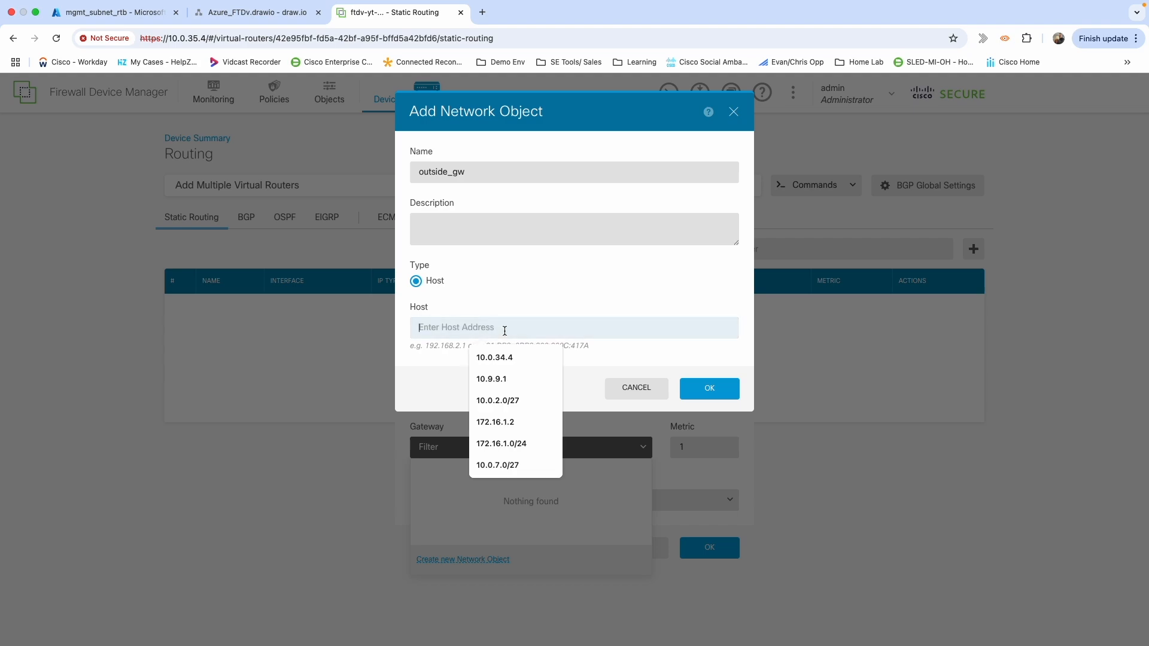
{"action": "type", "text": "10.0.3"}
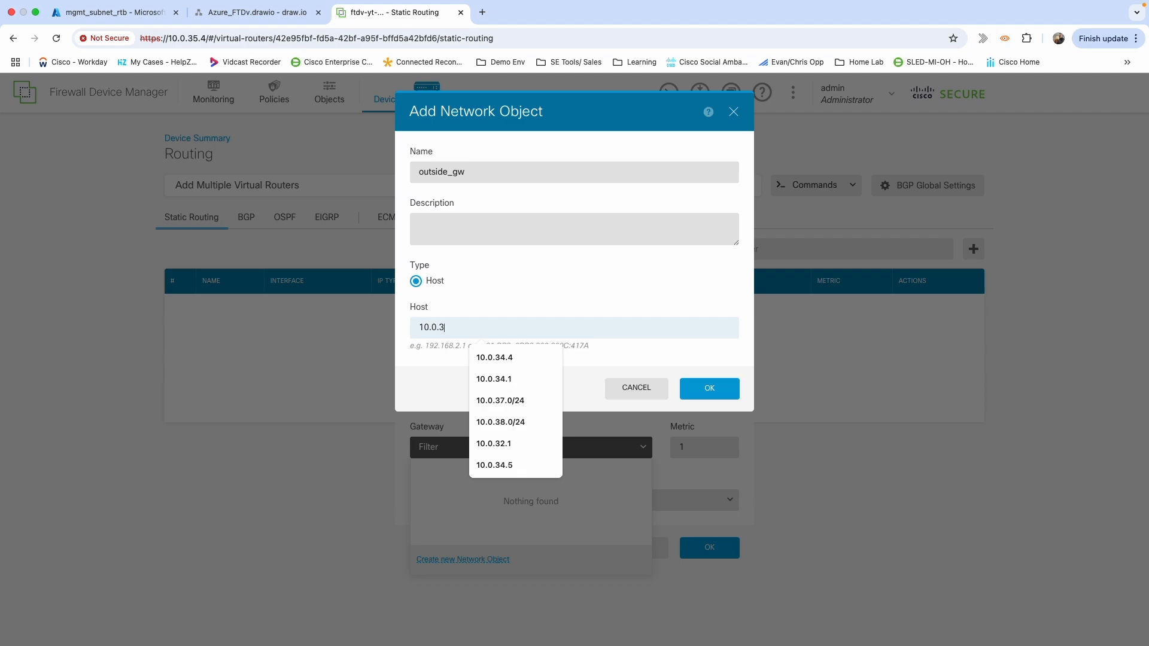
{"action": "type", "text": "4.1"}
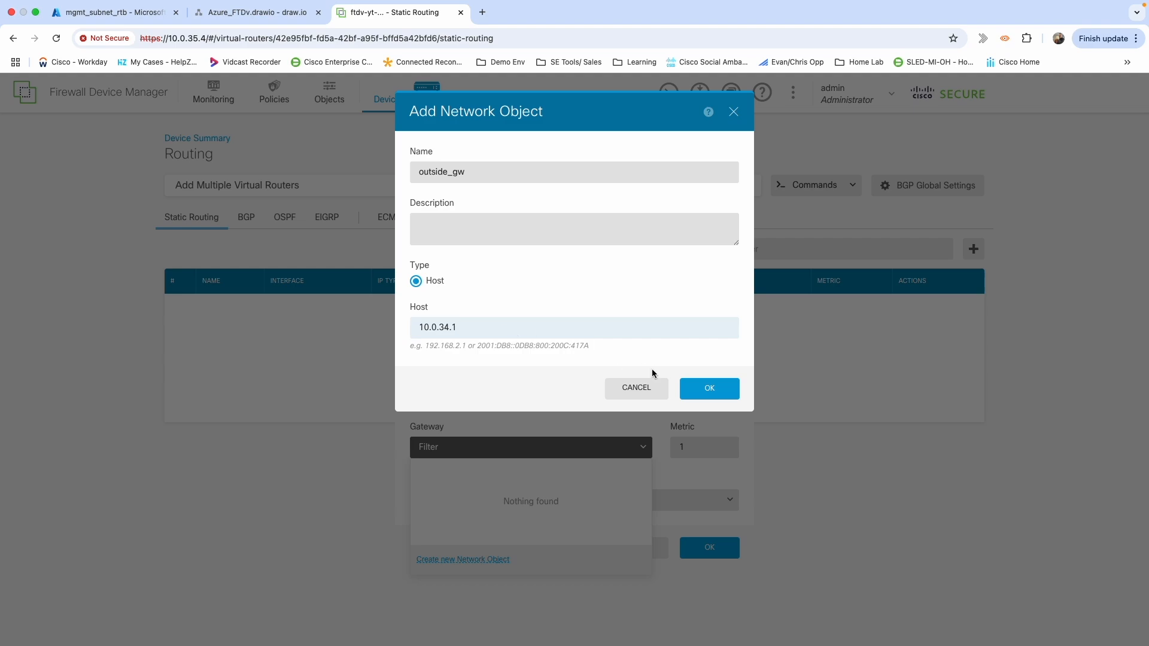
{"action": "left_click", "coordinate": [700, 393]}
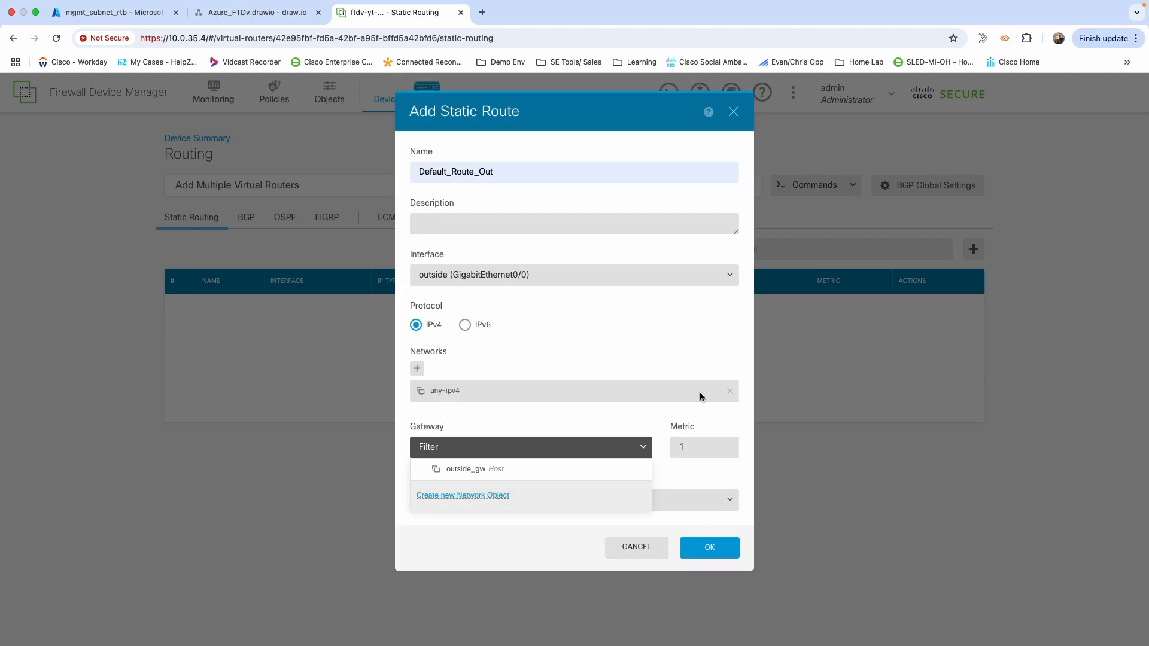
Set outside_gw as Default_Route_Out's gateway, save the route and deploy the pending changes.
{"action": "left_click", "coordinate": [462, 470]}
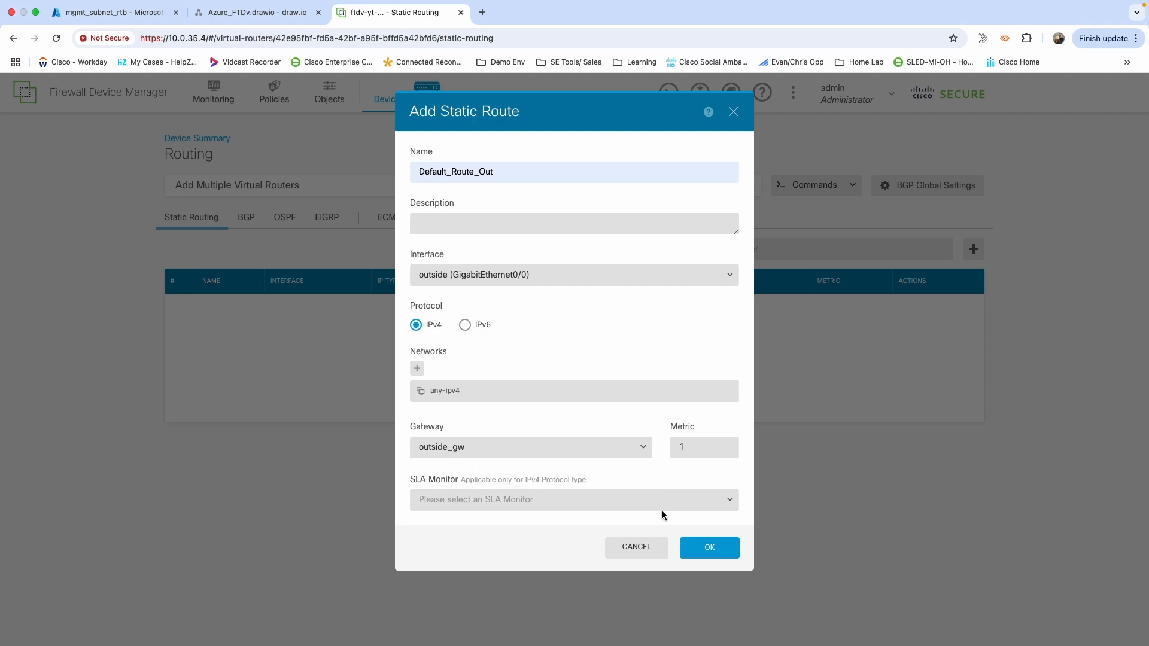
{"action": "left_click", "coordinate": [721, 549]}
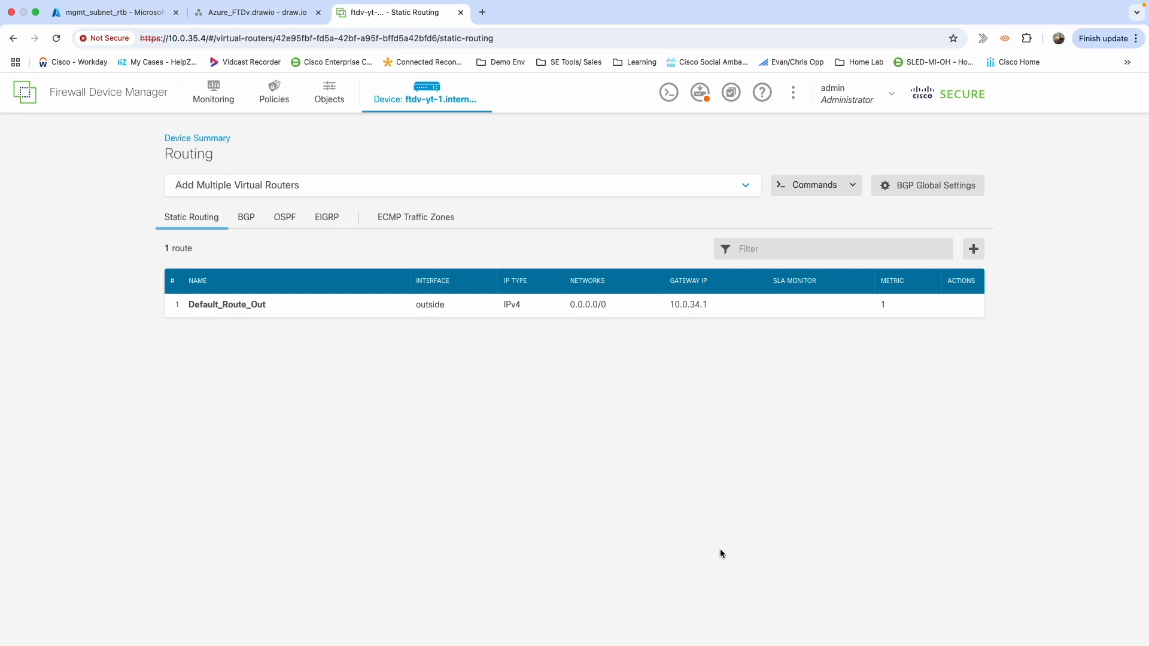
{"action": "left_click", "coordinate": [702, 96]}
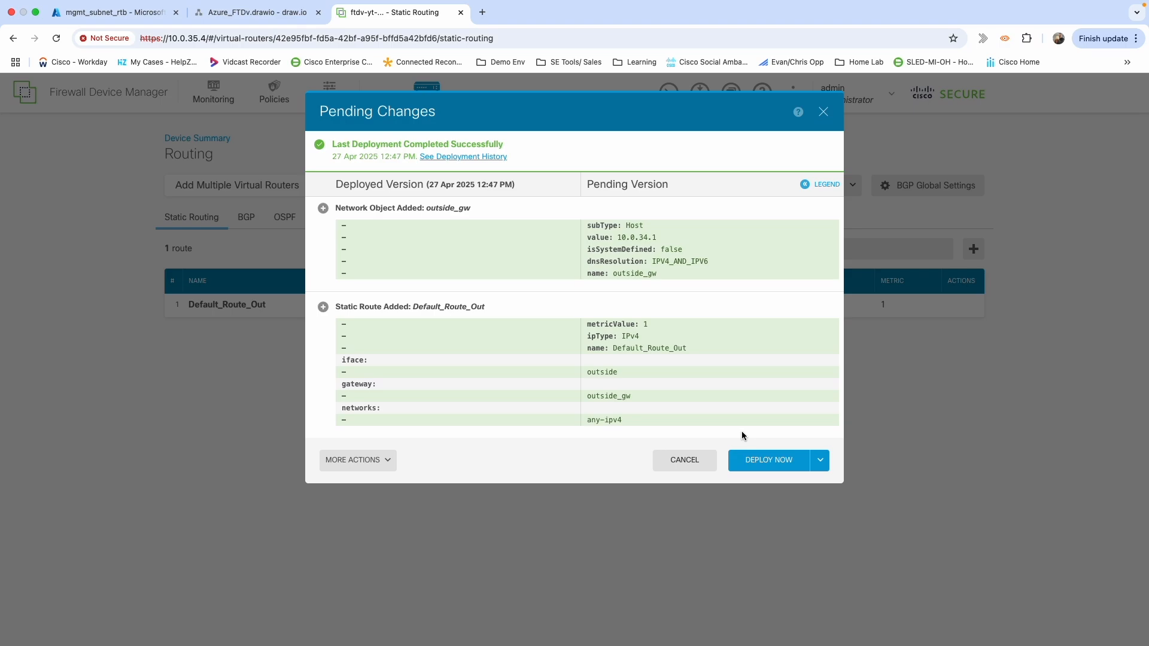
{"action": "left_click", "coordinate": [766, 462]}
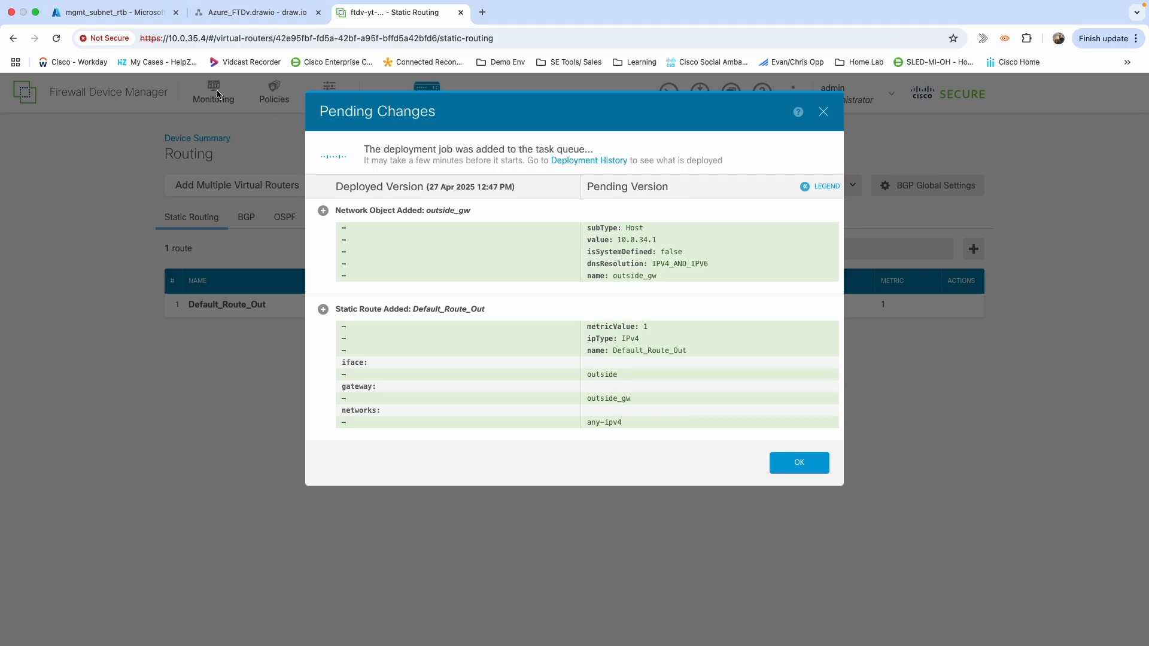
{"action": "left_click", "coordinate": [111, 12]}
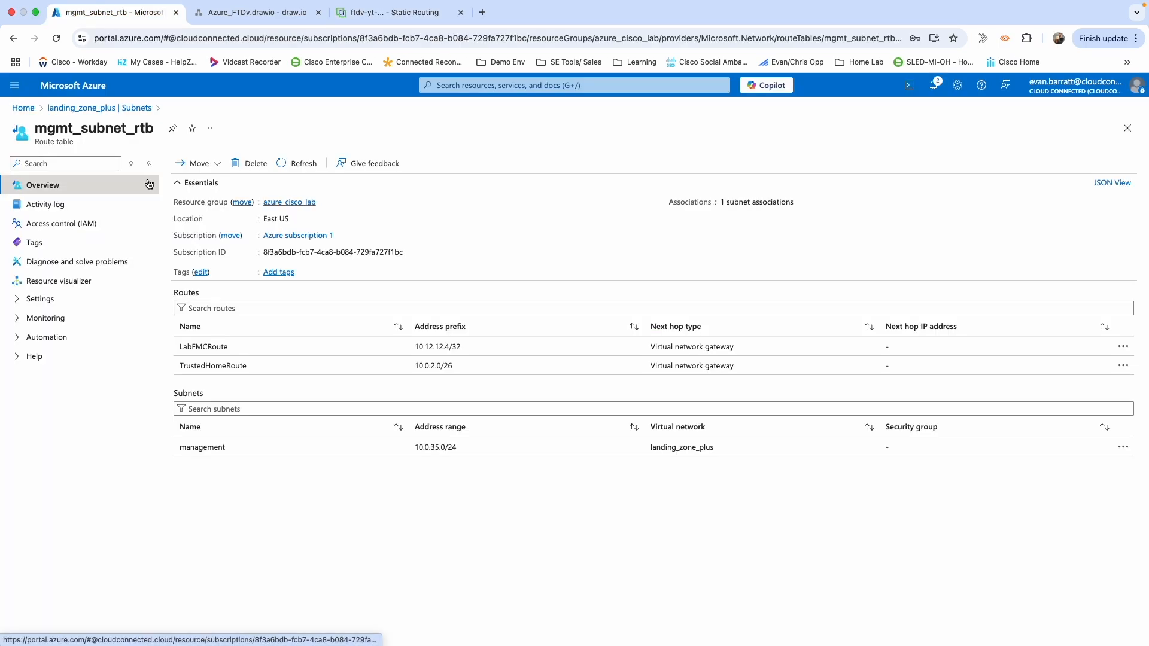
Go from Home to Resource groups > device-ftdv-rg > FTDV-YT-1-Nic2 and show its IP configurations.
{"action": "left_click", "coordinate": [24, 108]}
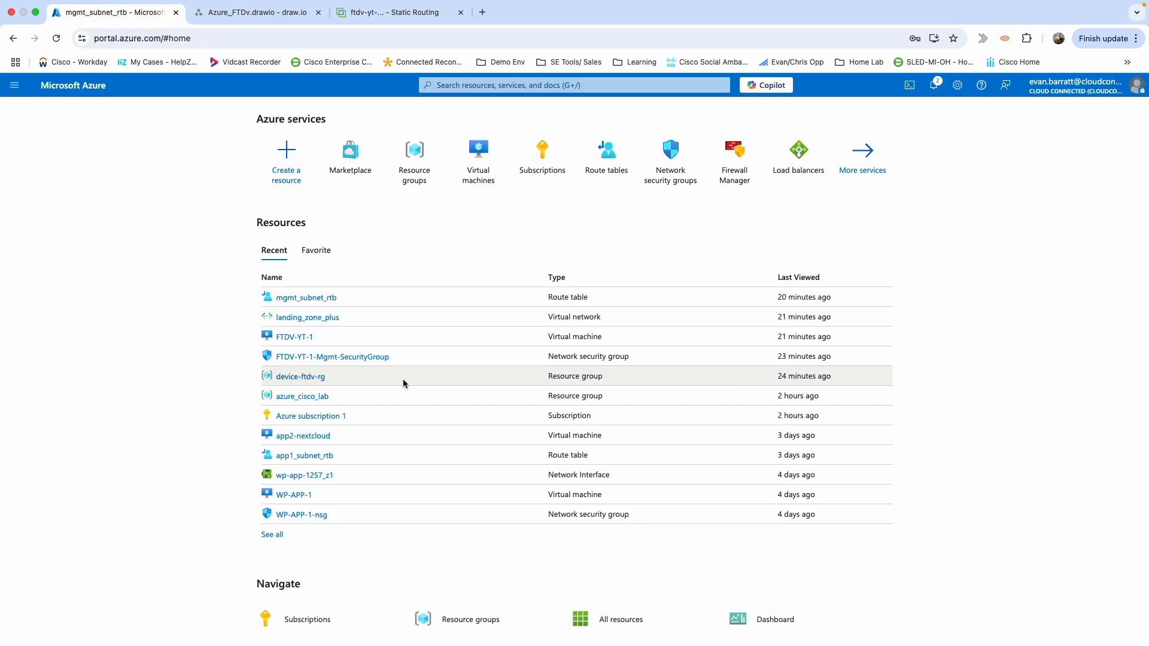
{"action": "left_click", "coordinate": [475, 619]}
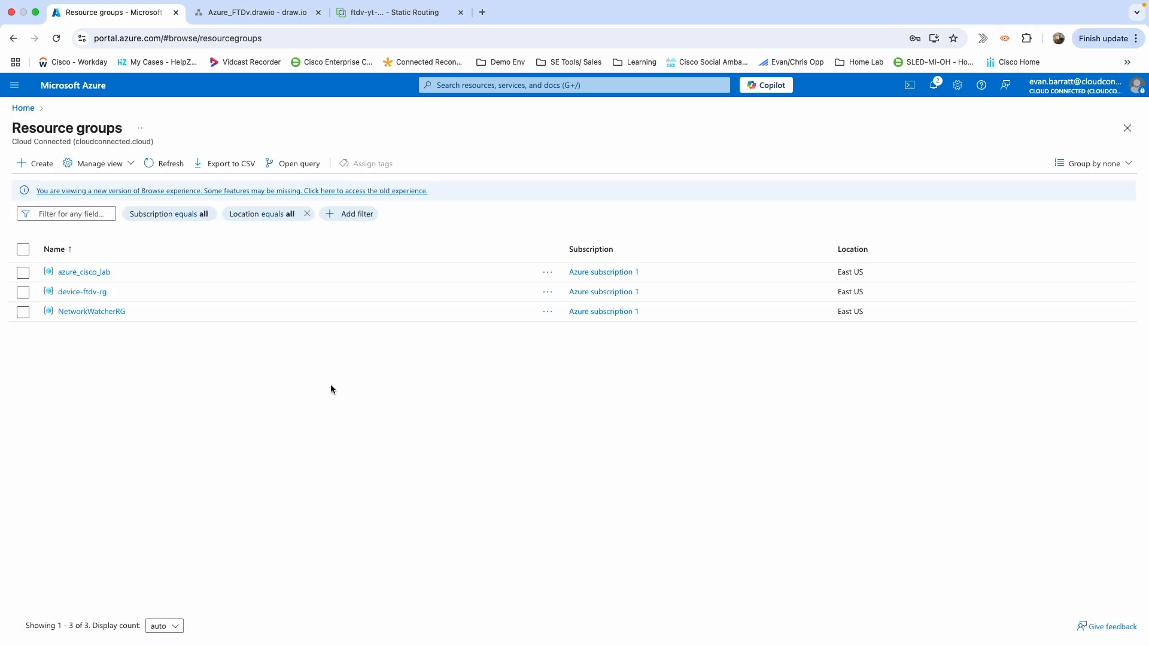
{"action": "left_click", "coordinate": [89, 292]}
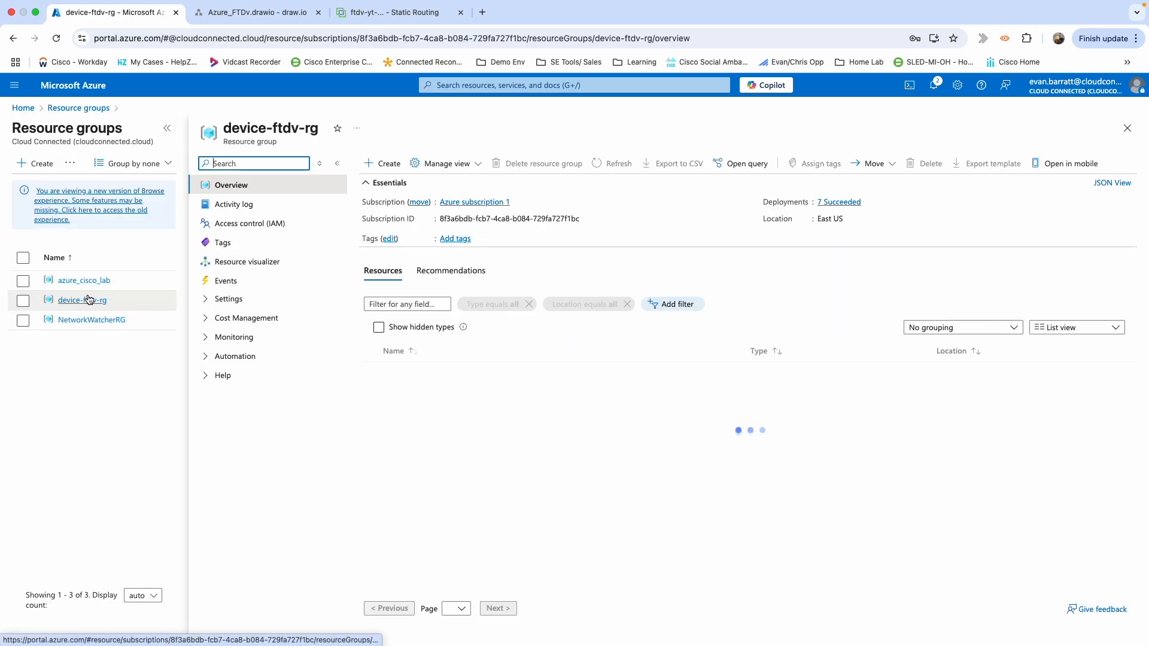
{"action": "left_click", "coordinate": [444, 468]}
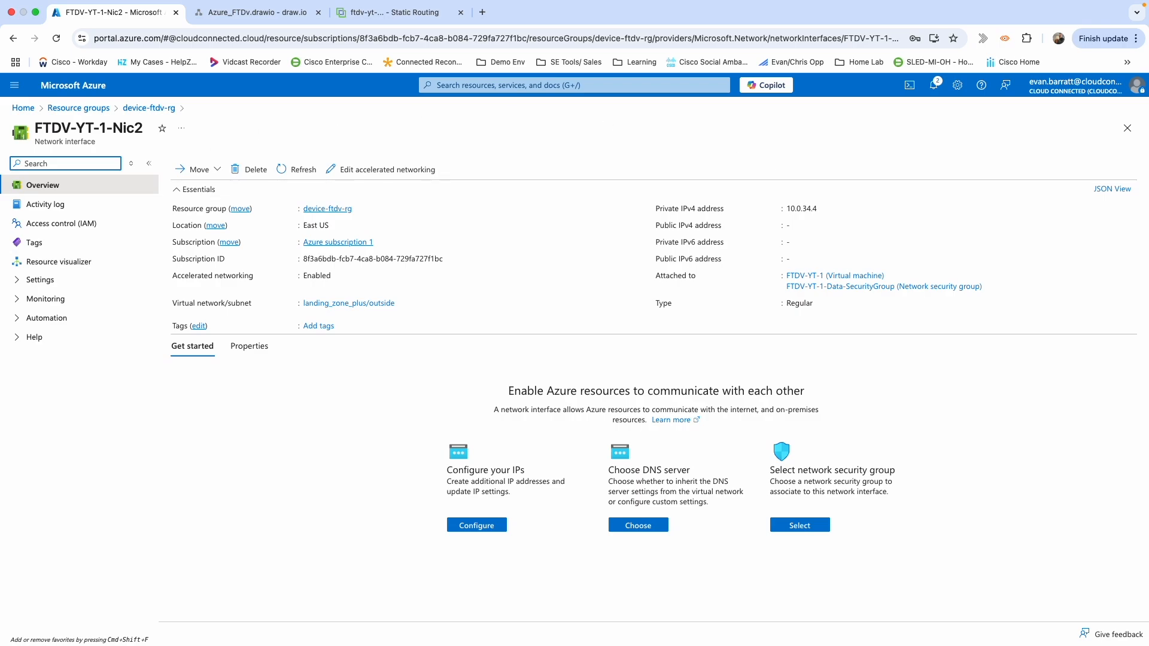
{"action": "left_click", "coordinate": [42, 280]}
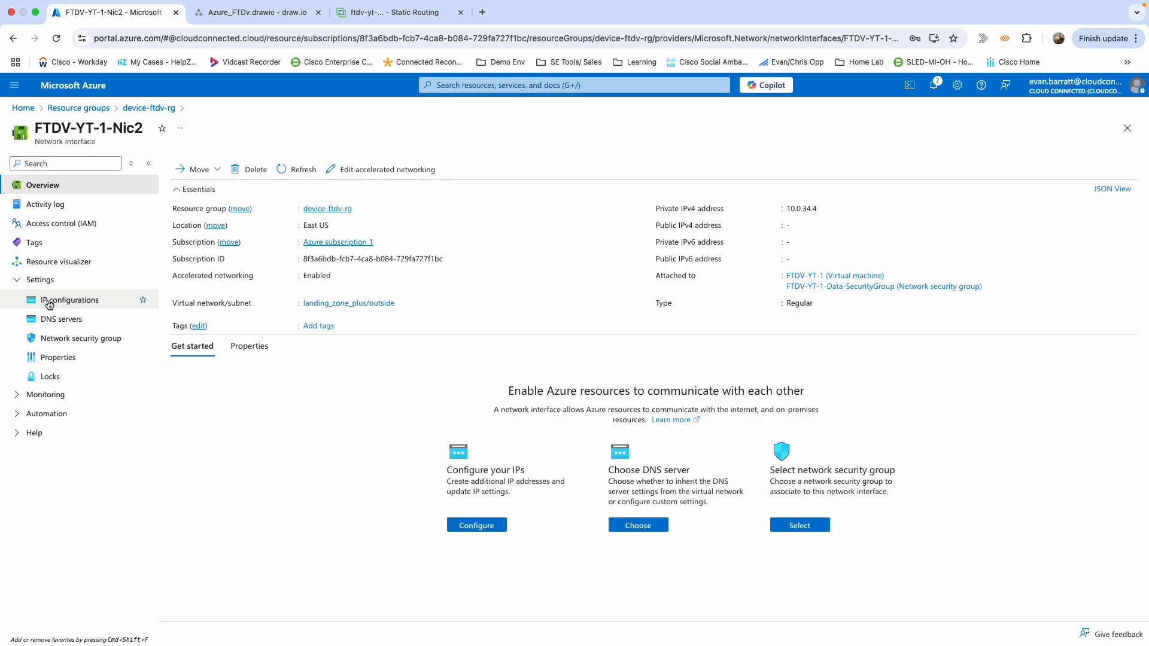
{"action": "left_click", "coordinate": [49, 302]}
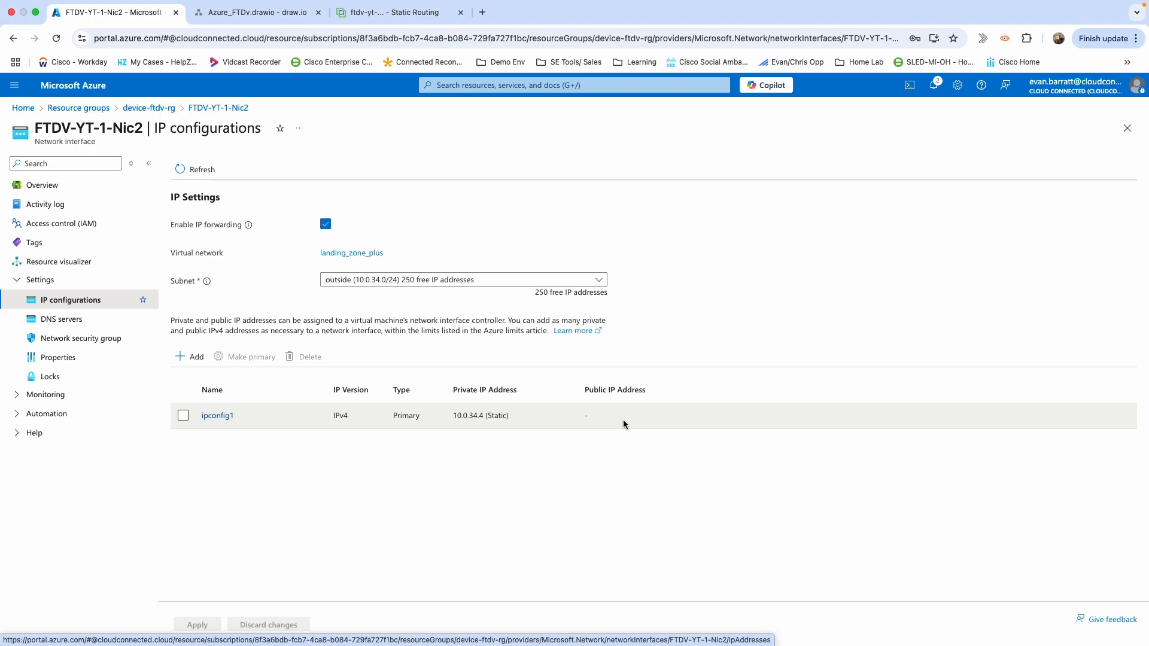
Edit ipconfig1, enable public IP association and start creating a new public IP.
{"action": "left_click", "coordinate": [184, 417]}
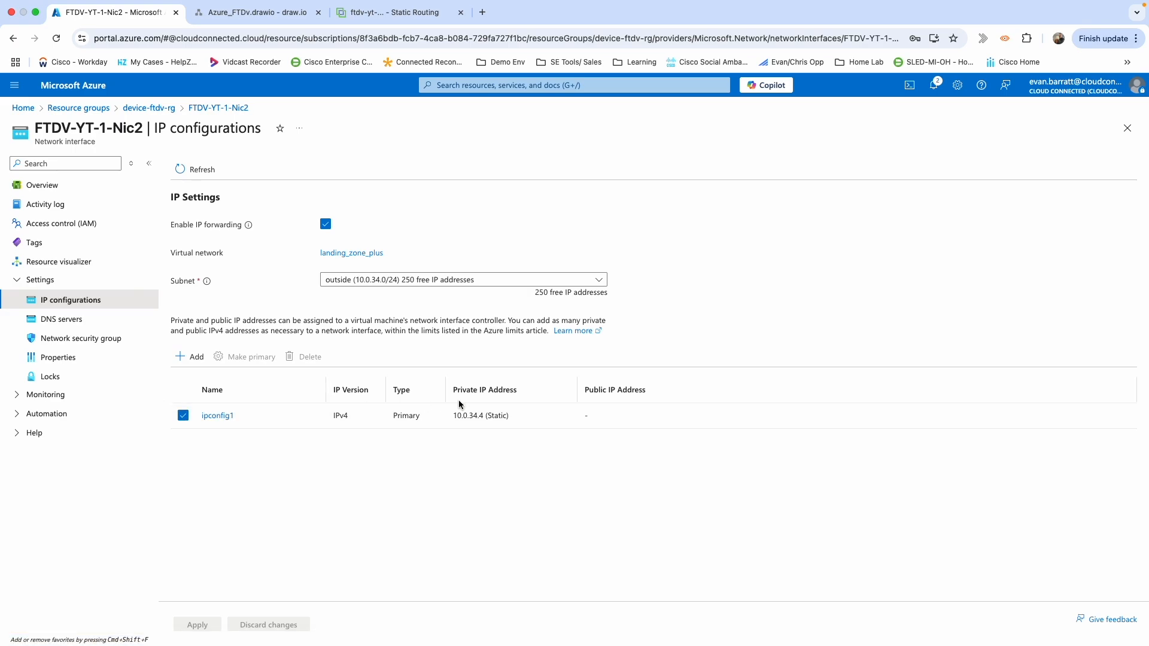
{"action": "left_click", "coordinate": [220, 417]}
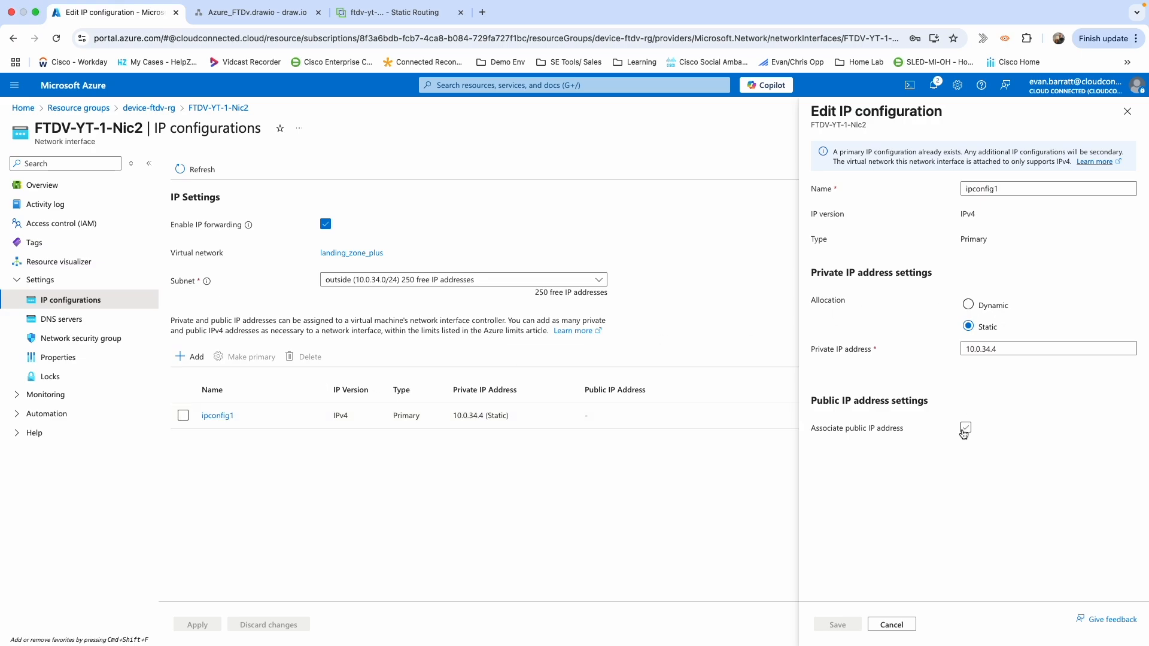
{"action": "left_click", "coordinate": [965, 429]}
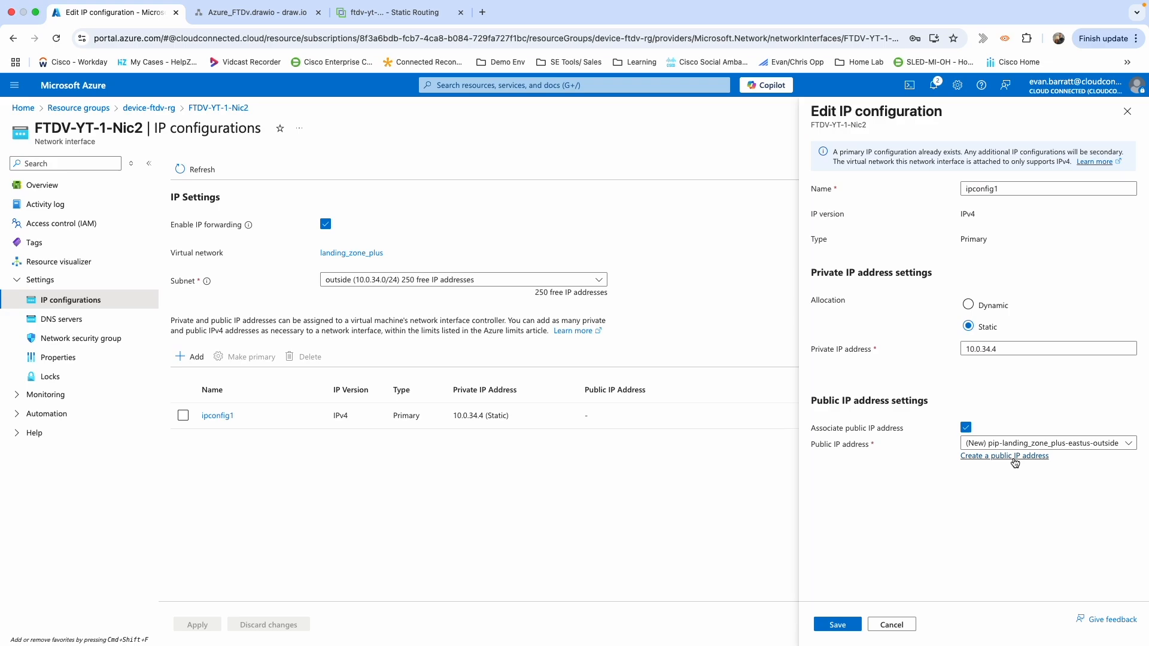
{"action": "left_click", "coordinate": [1015, 463]}
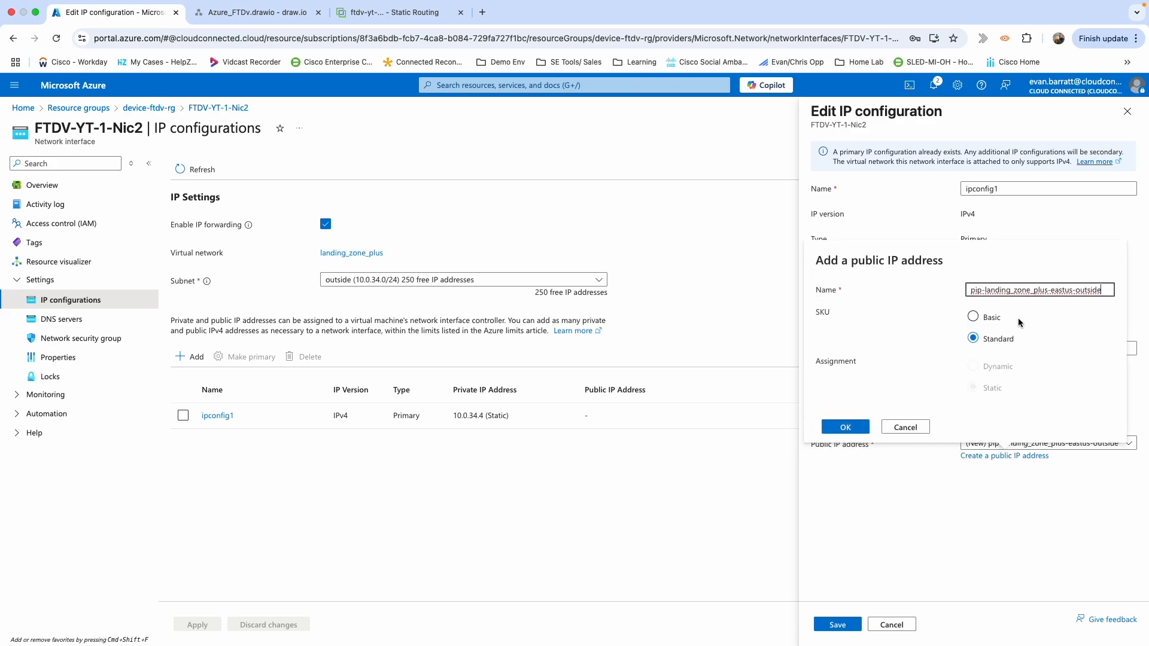
Name the new public IP outside_main_pip, confirm it and save ipconfig1.
{"action": "left_click_drag", "start_coordinate": [1101, 290], "coordinate": [917, 299]}
{"action": "left_click_drag", "start_coordinate": [1104, 290], "coordinate": [966, 287]}
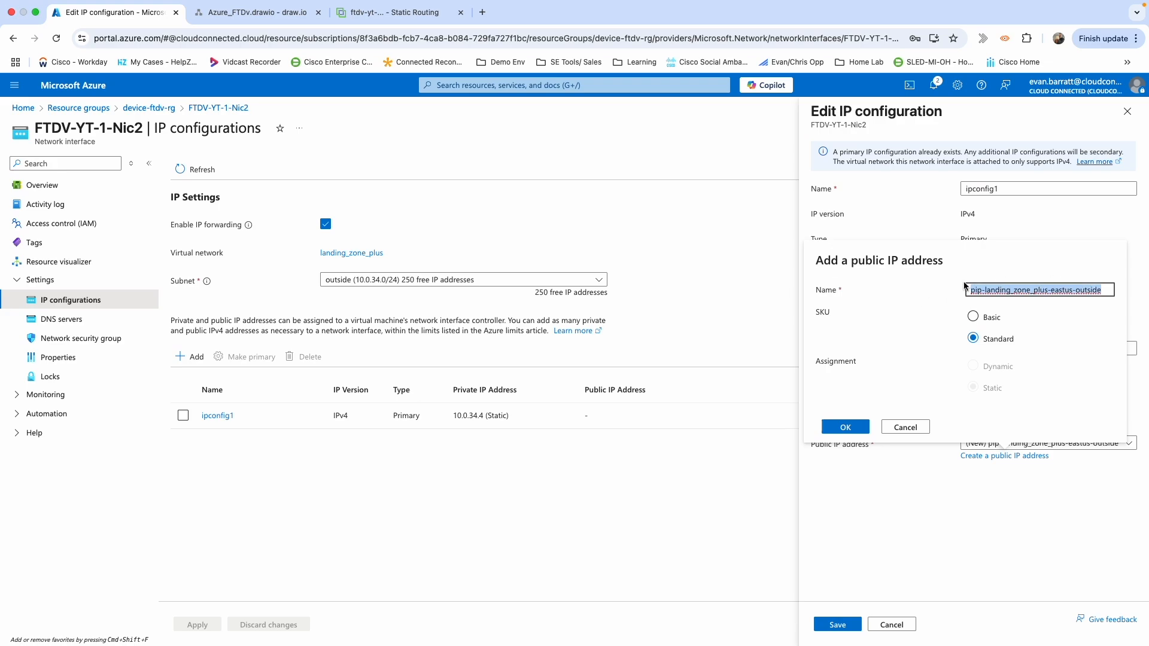
{"action": "type", "text": "outside_main"}
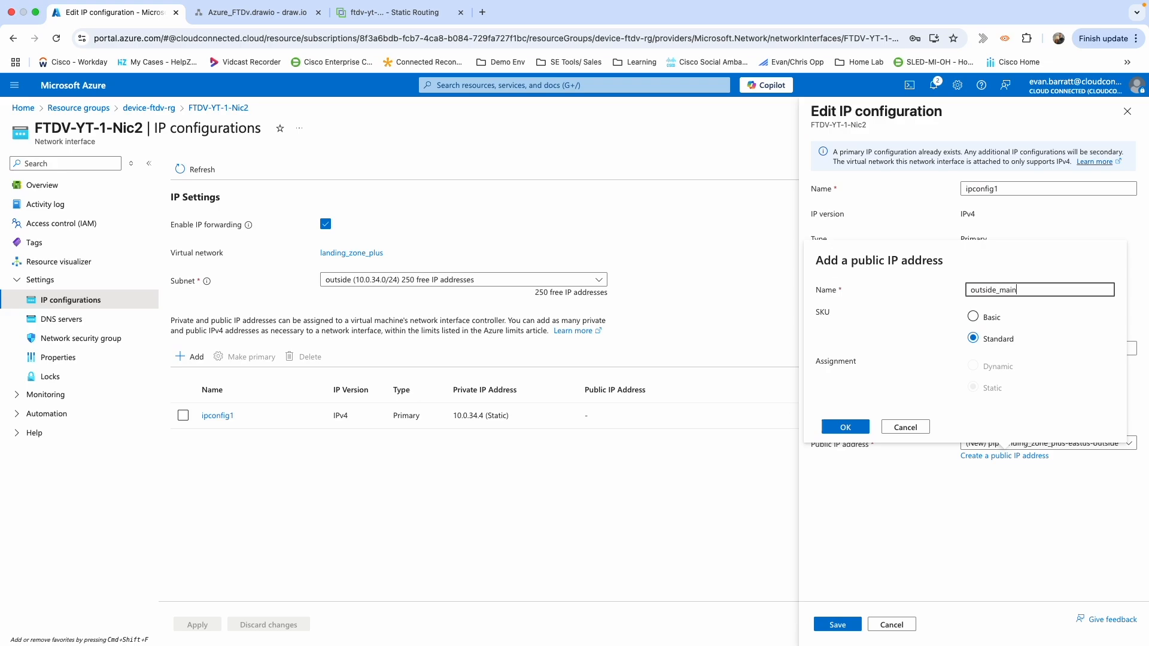
{"action": "left_click", "coordinate": [1022, 270]}
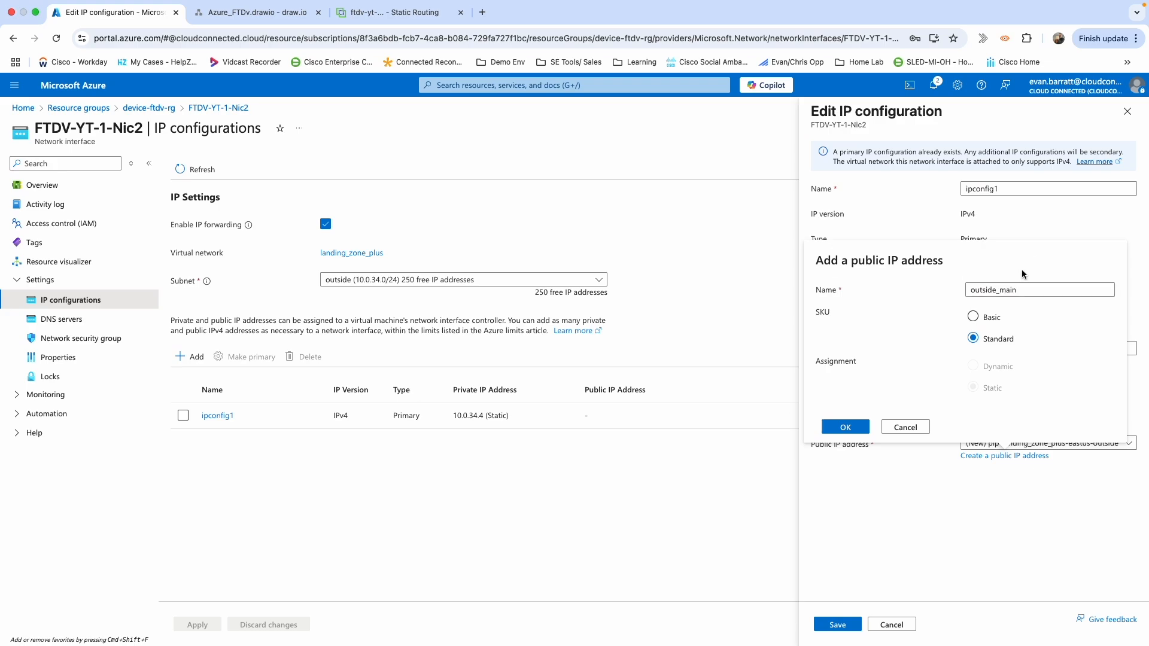
{"action": "left_click", "coordinate": [1039, 290]}
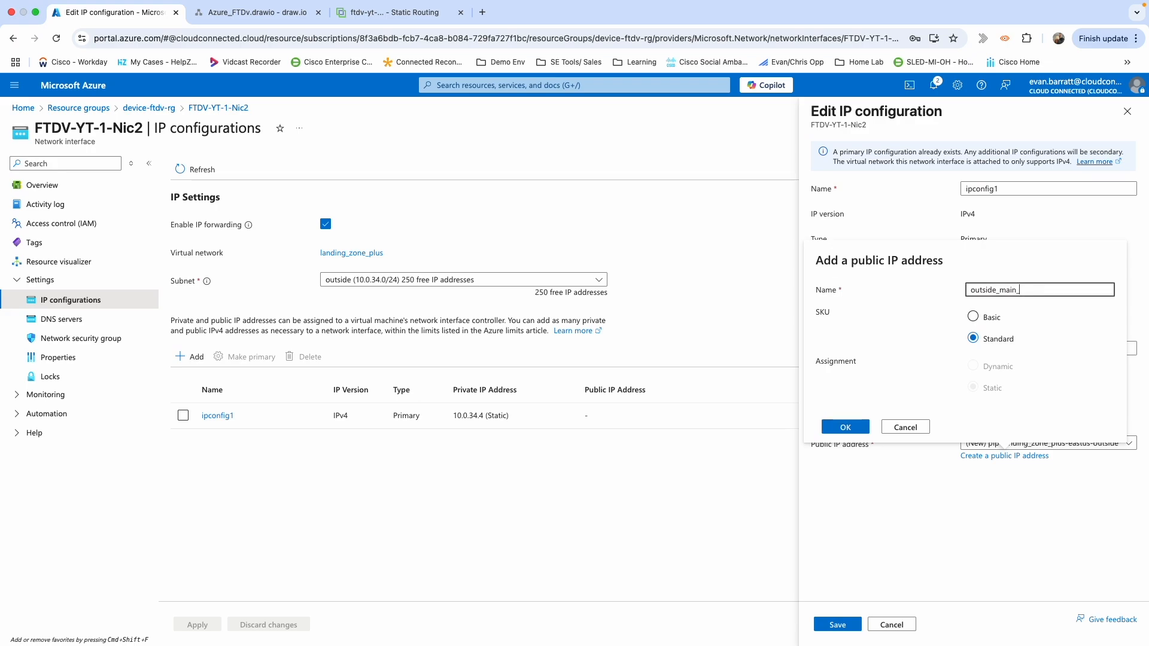
{"action": "type", "text": "_pip"}
{"action": "left_click", "coordinate": [855, 429]}
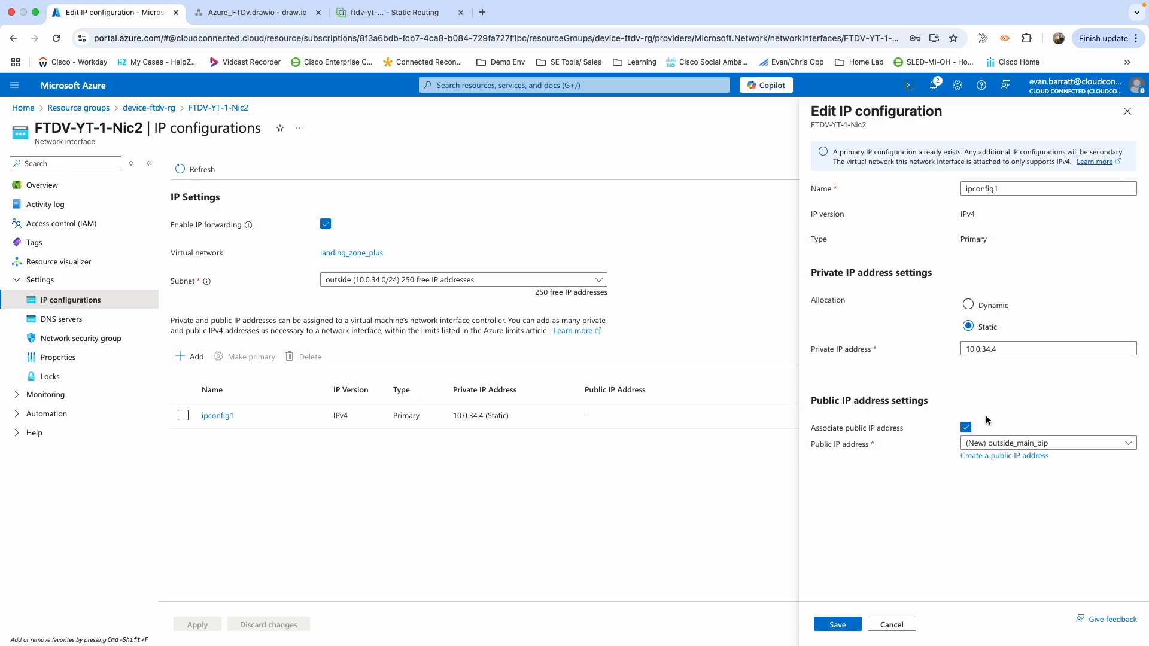
{"action": "left_click", "coordinate": [832, 628]}
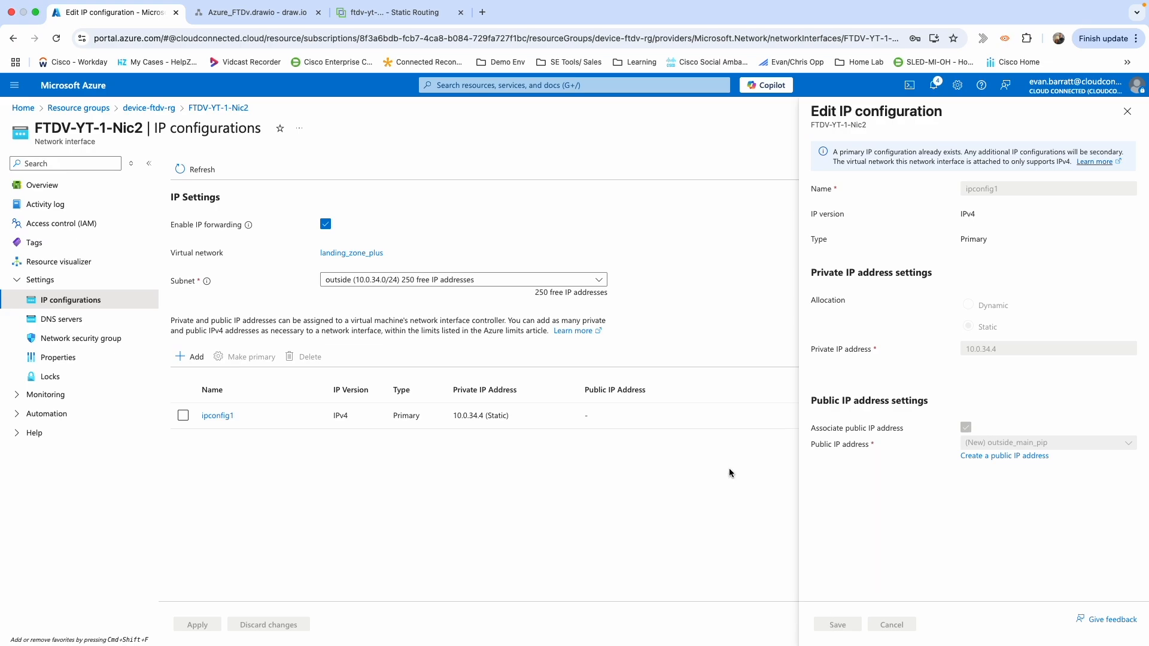
Back in Device Manager, dismiss the no-pending-changes notice and reload the Device Summary page.
{"action": "left_click", "coordinate": [388, 27]}
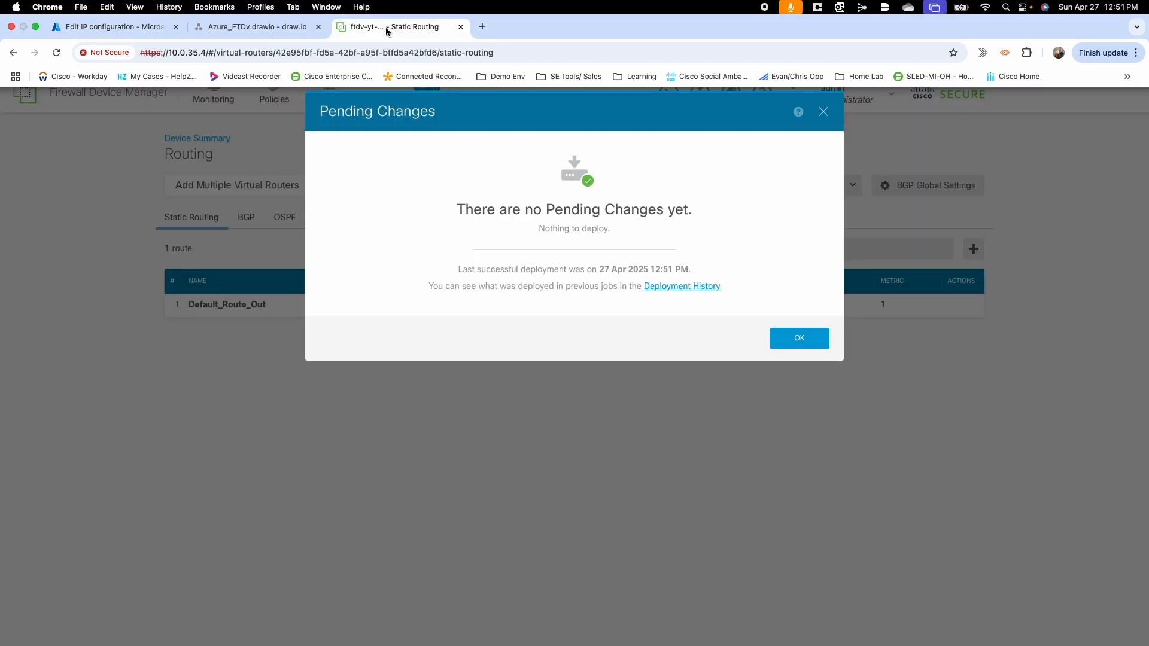
{"action": "left_click", "coordinate": [800, 339]}
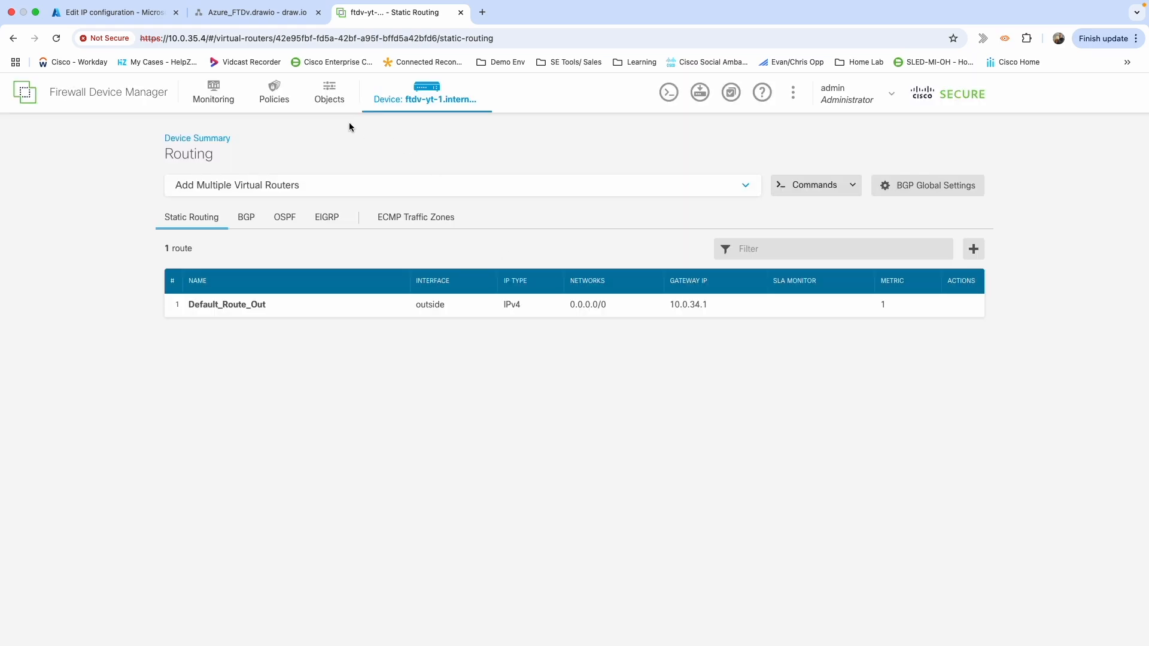
{"action": "left_click", "coordinate": [420, 100]}
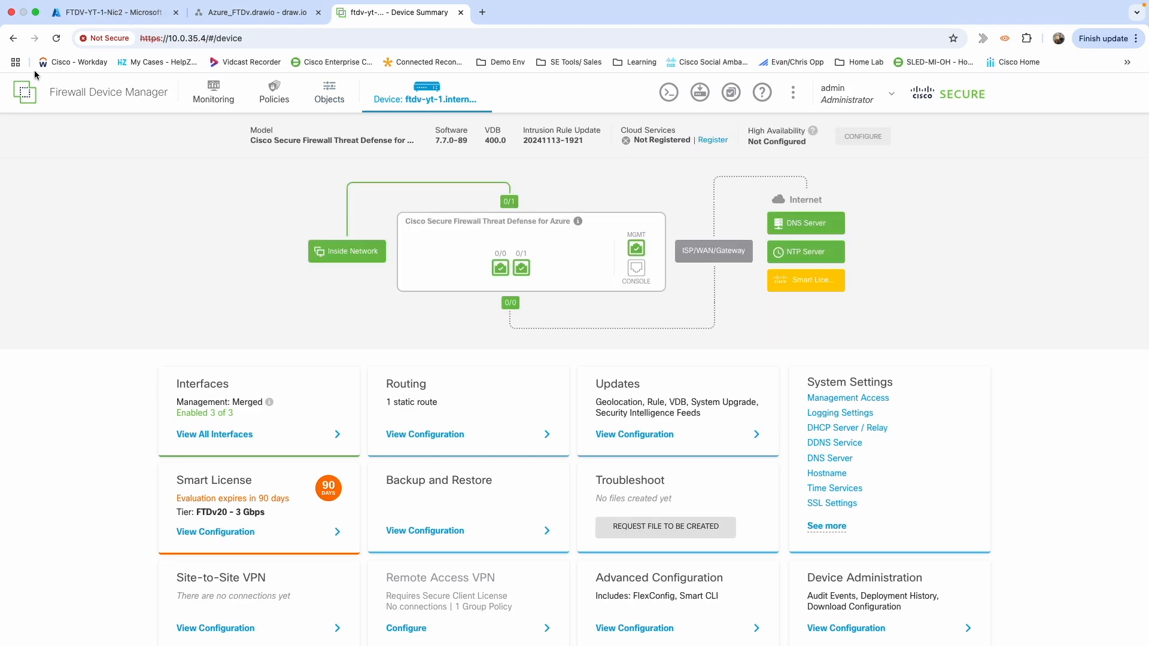
{"action": "left_click", "coordinate": [56, 38]}
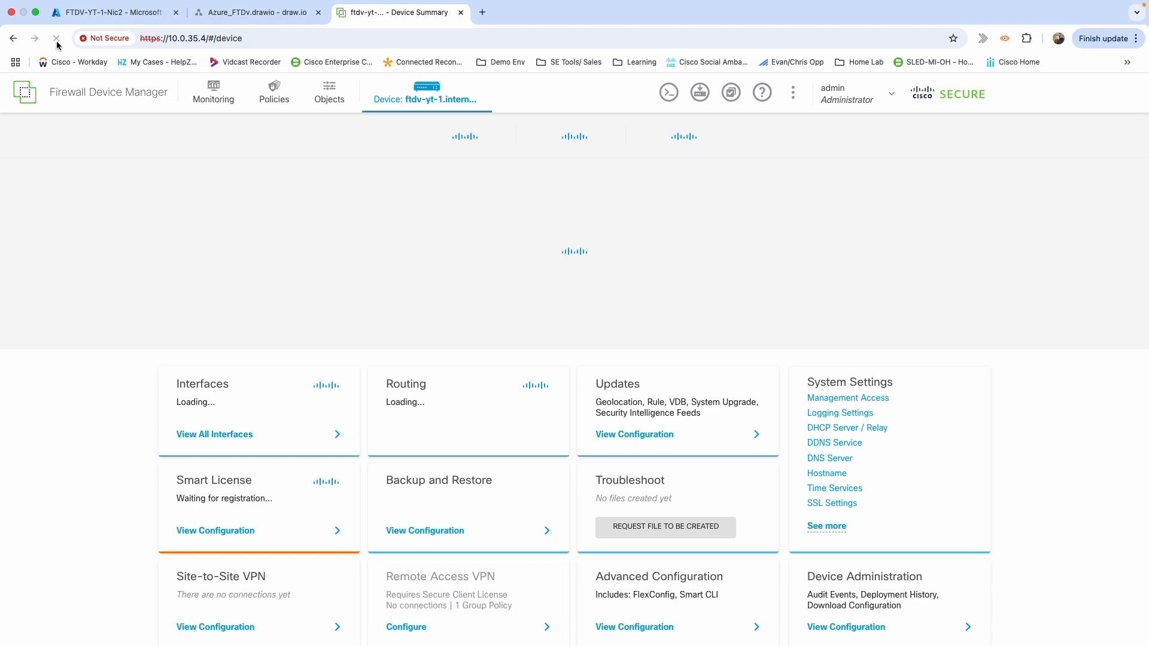